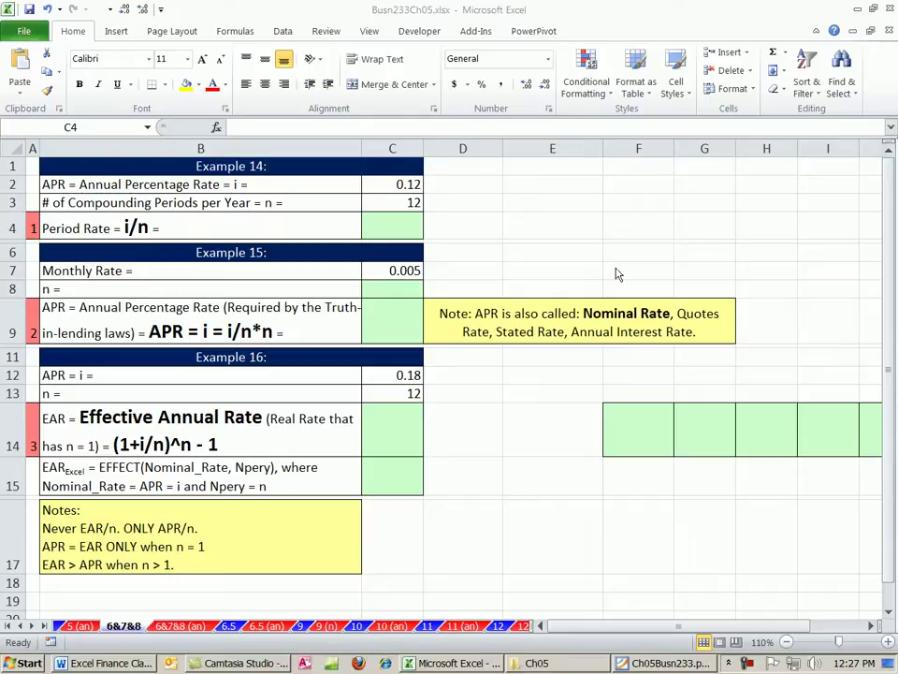
- Switch from the Excel workbook to the Ch05Busn233.pdf interest-rate notes in Foxit Reader
left_click(397, 23)
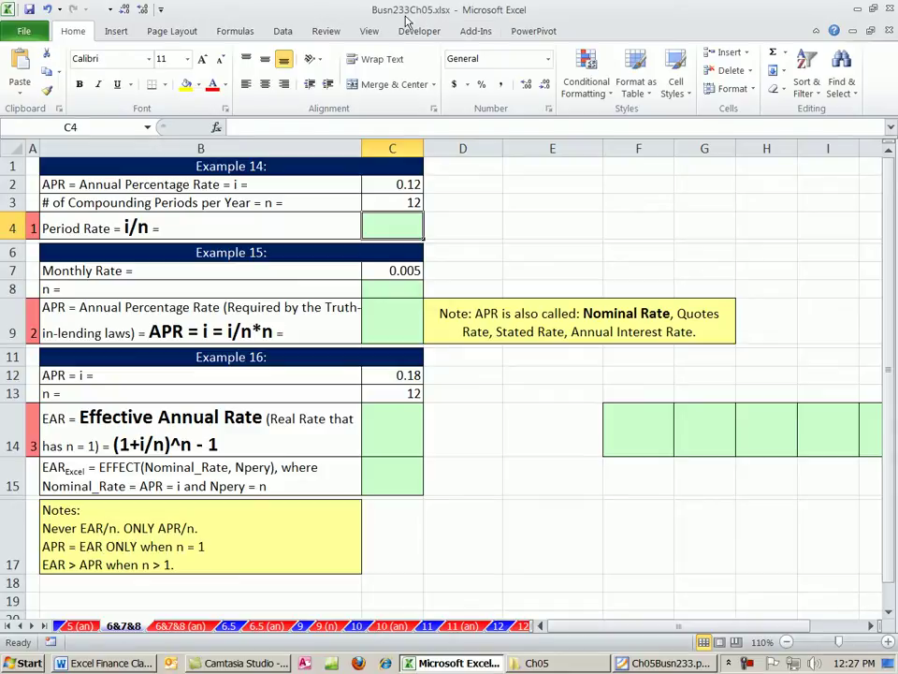
key("alt+Tab")
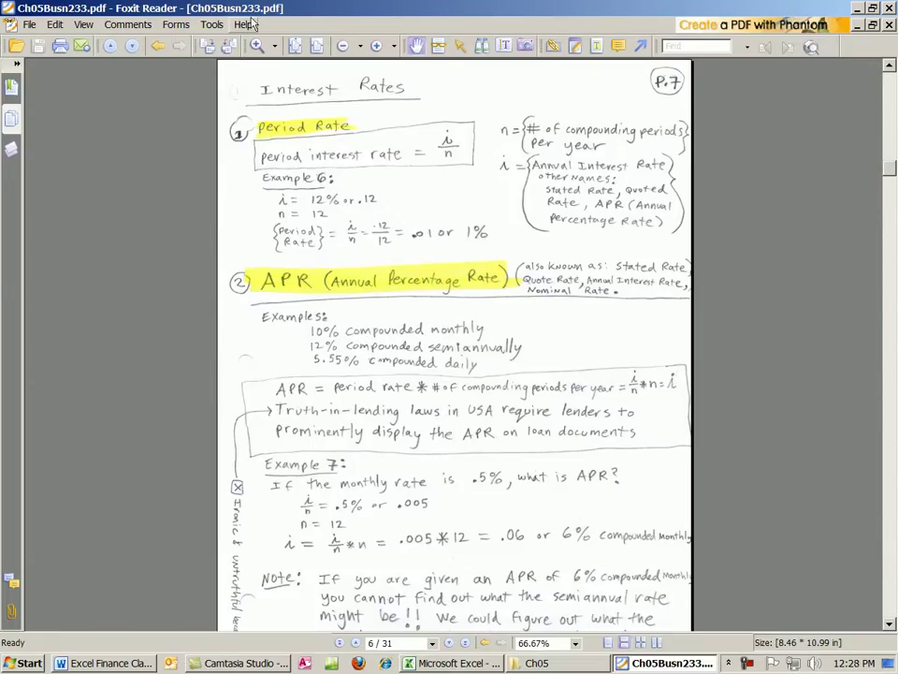
- Return to Busn233Ch05.xlsx, showing the 6&7&8 sheet with Examples 14–16
key("alt+Tab")
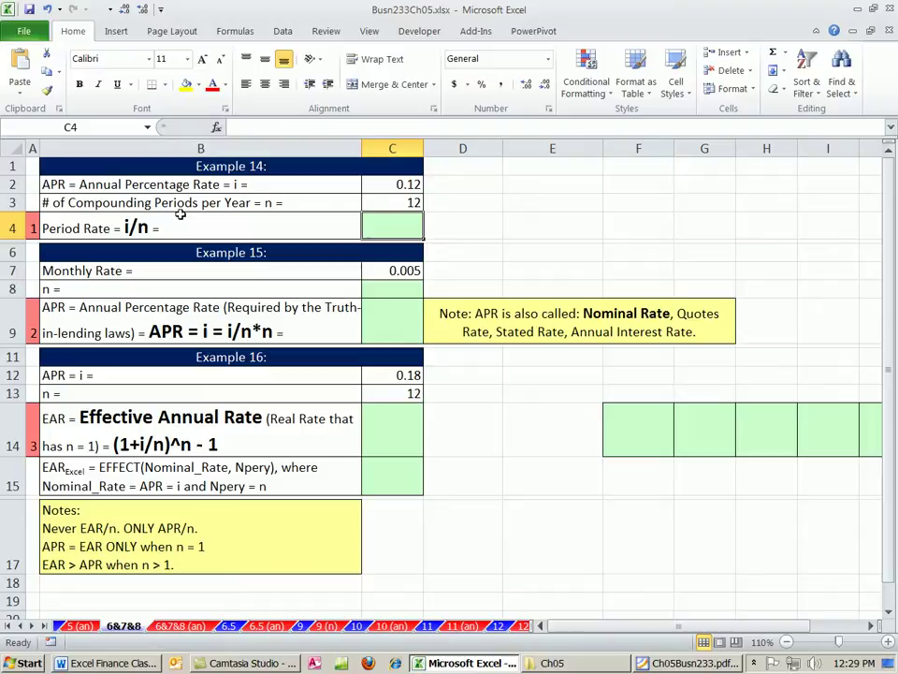
- Enter =C2/C3 in C4 so Example 14's period rate returns 0.01 from 0.12 over 12
left_click(371, 188)
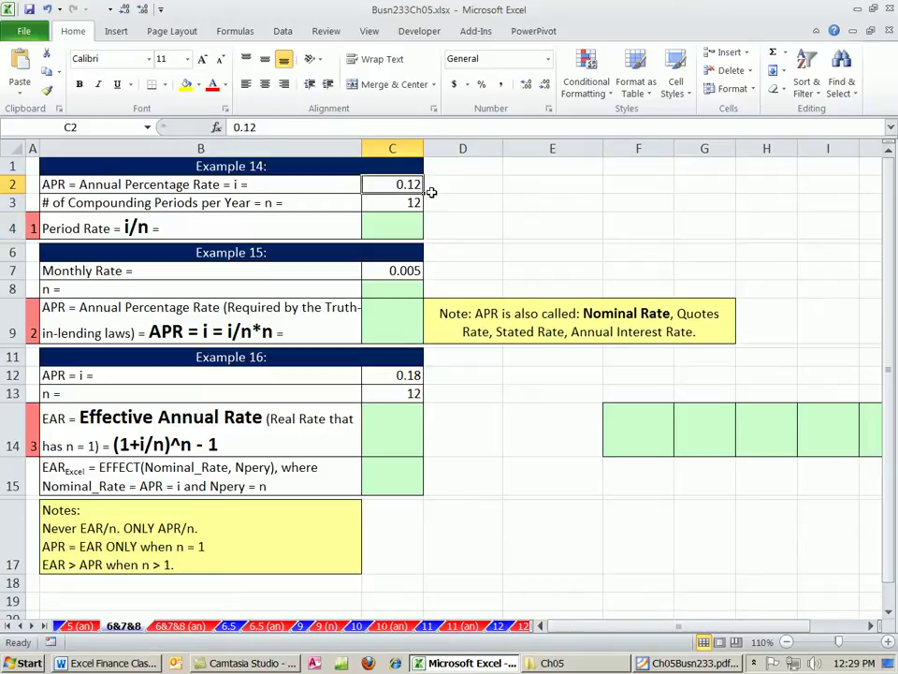
left_click(59, 204)
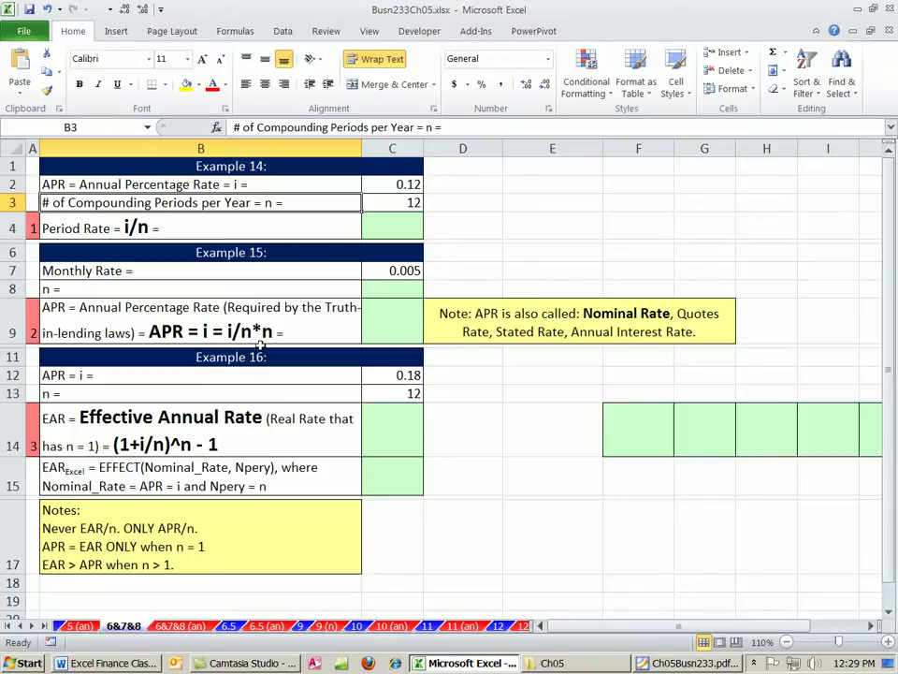
left_click(392, 225)
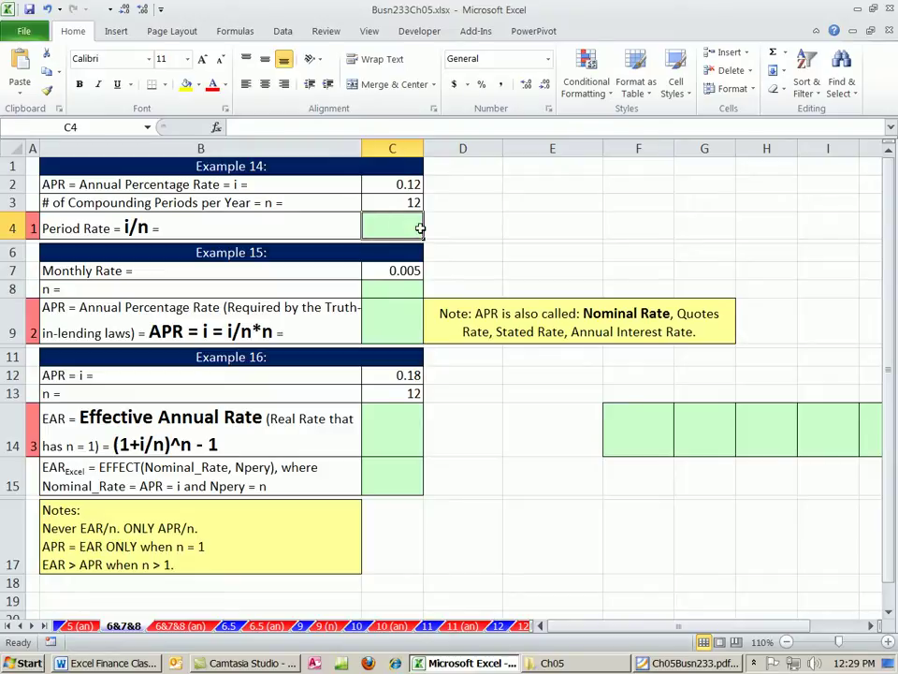
type("=")
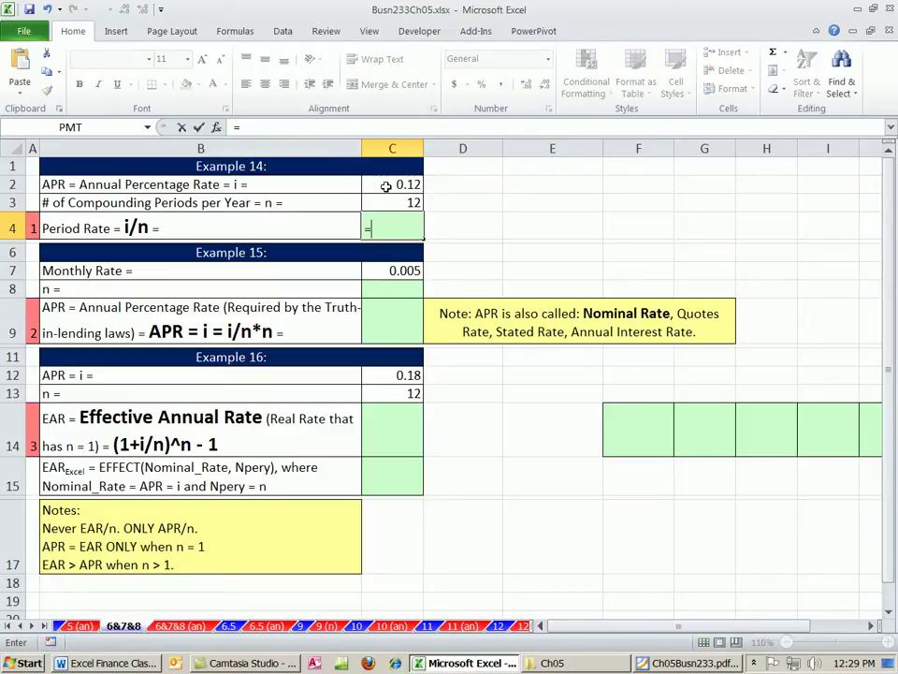
left_click(385, 186)
type("/")
key("Up")
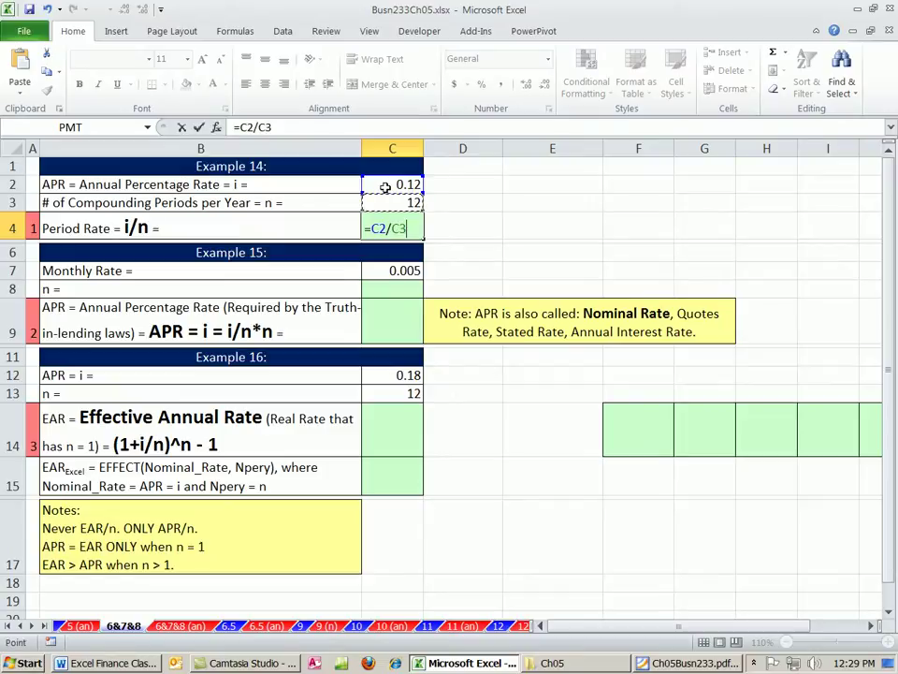
key("ctrl+Return")
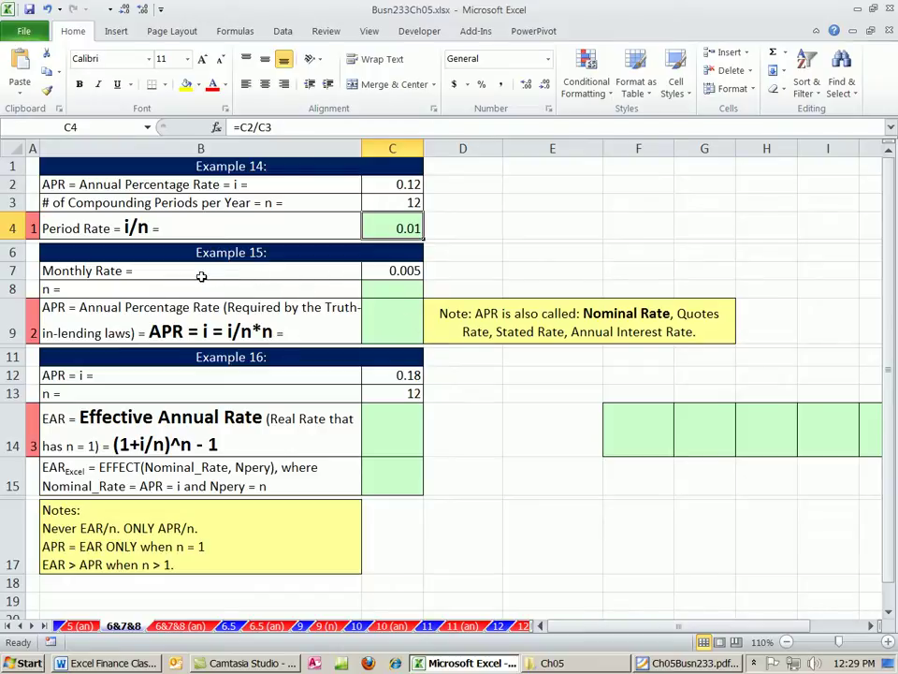
- Enter 12 as Example 15's number of periods in C8
left_click(170, 270)
left_click(378, 270)
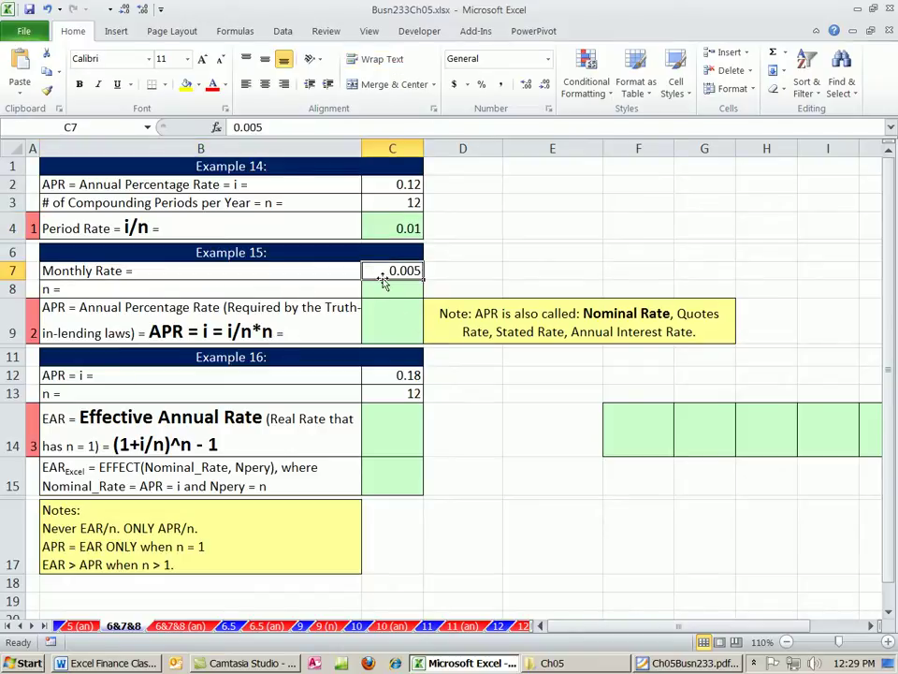
left_click(388, 289)
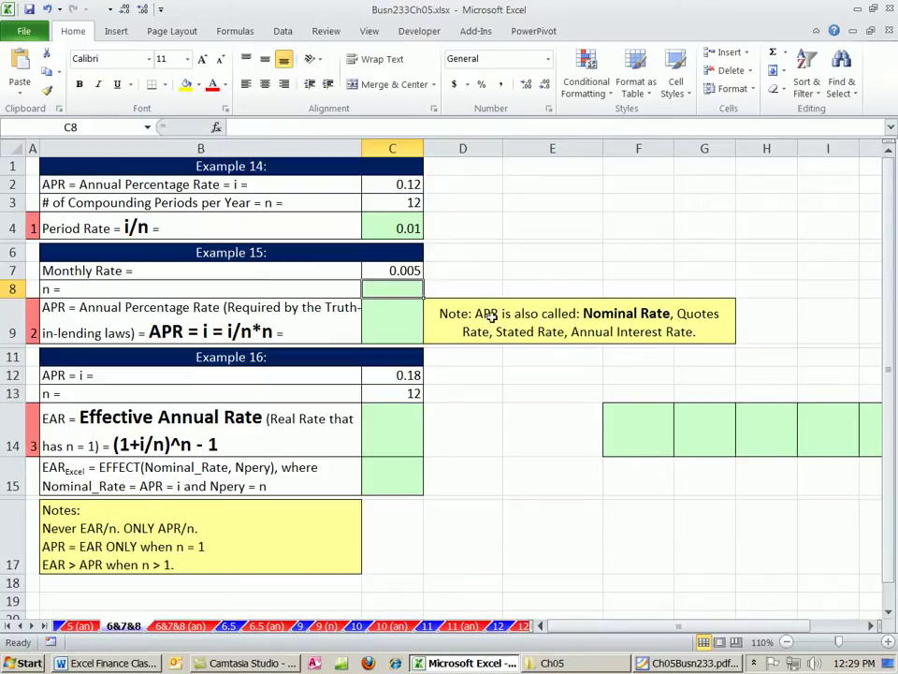
type("12")
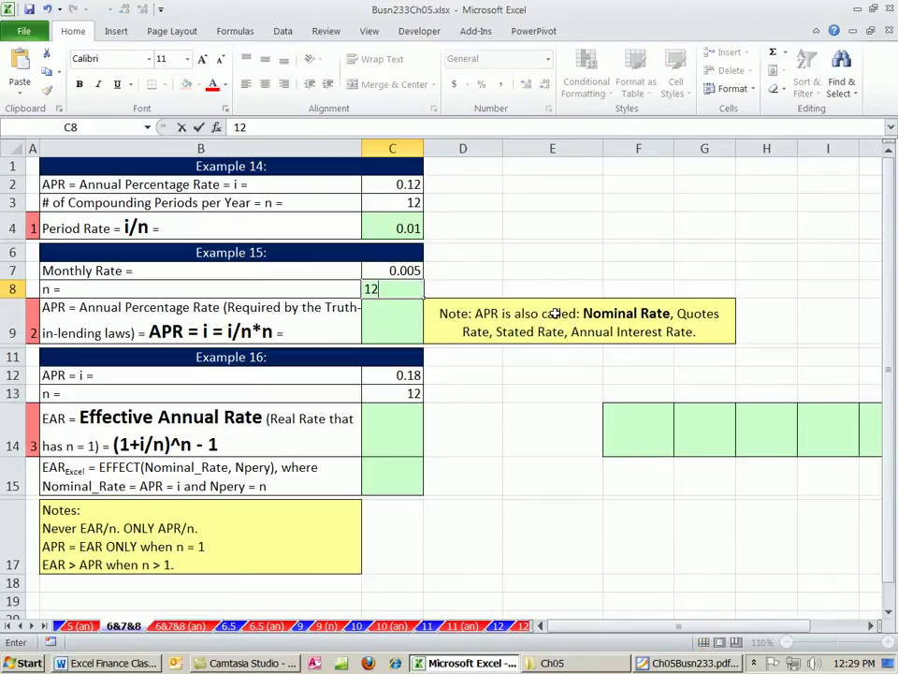
key("ctrl+Return")
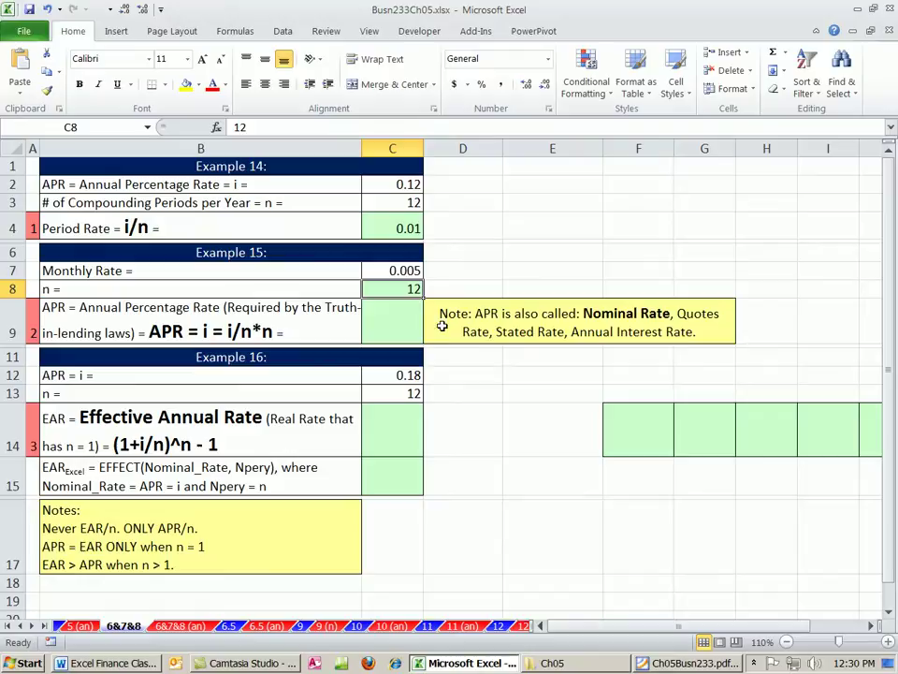
- Enter =C7*C8 in C9 so Example 15's APR returns 0.06
left_click(400, 322)
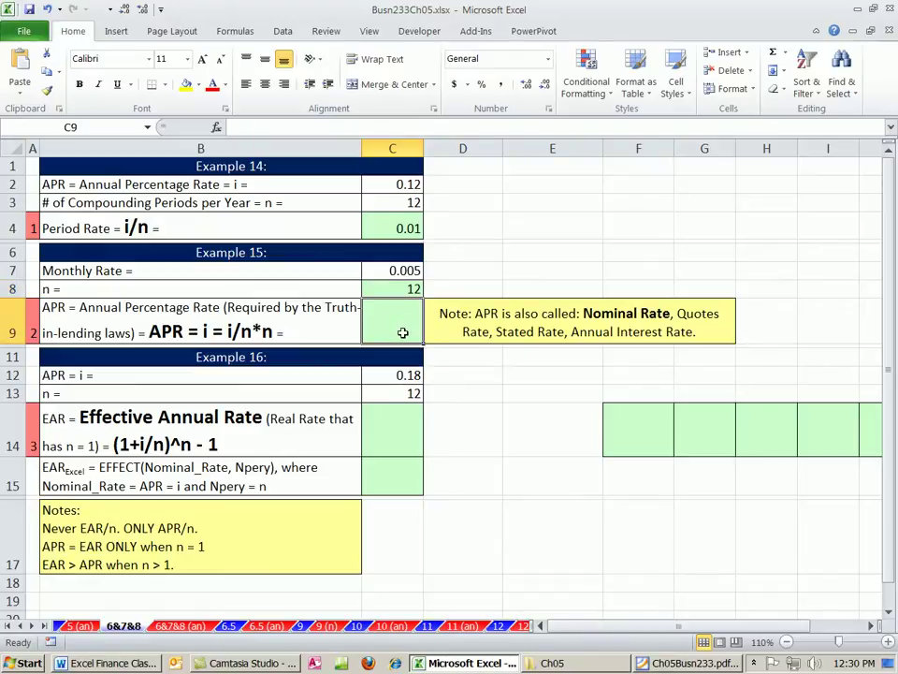
type("=")
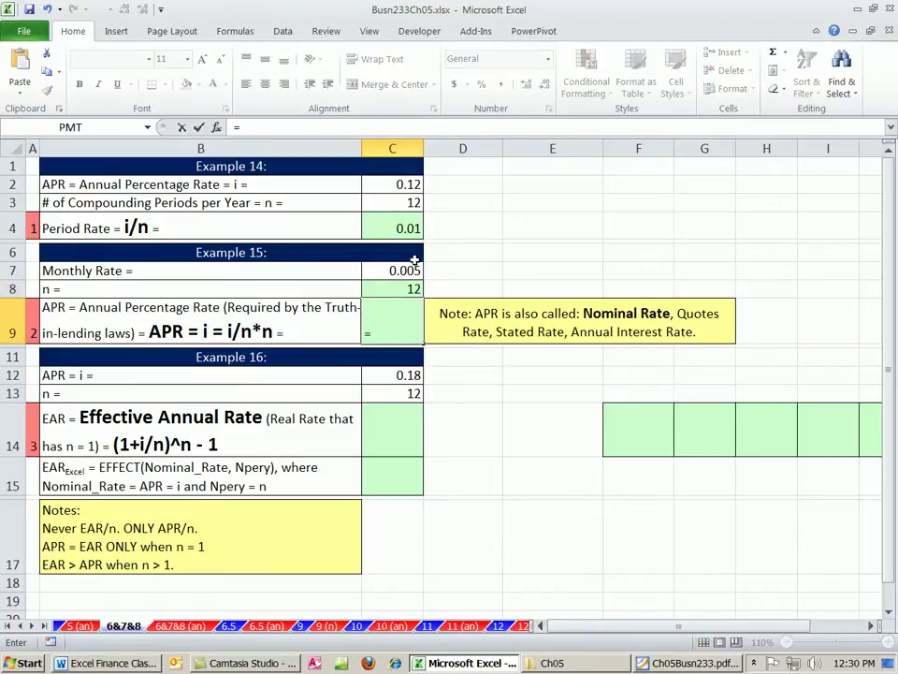
left_click(402, 270)
type("*")
left_click(391, 290)
key("ctrl+Return")
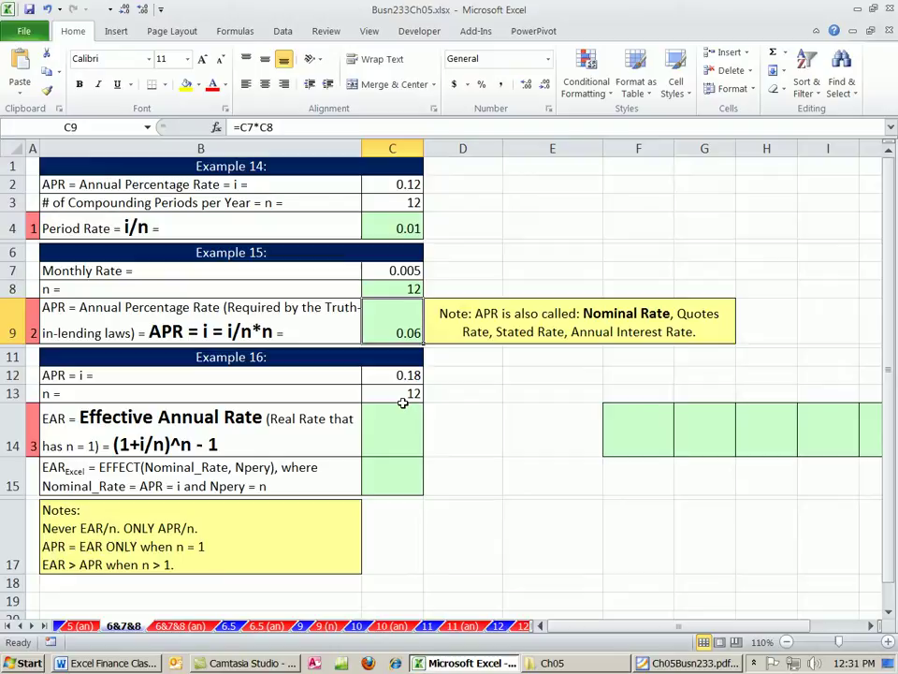
- Enter =(1+C12/C13)^C13 in C14, giving 1.195618 from the 0.18 APR and 12 periods
left_click(399, 431)
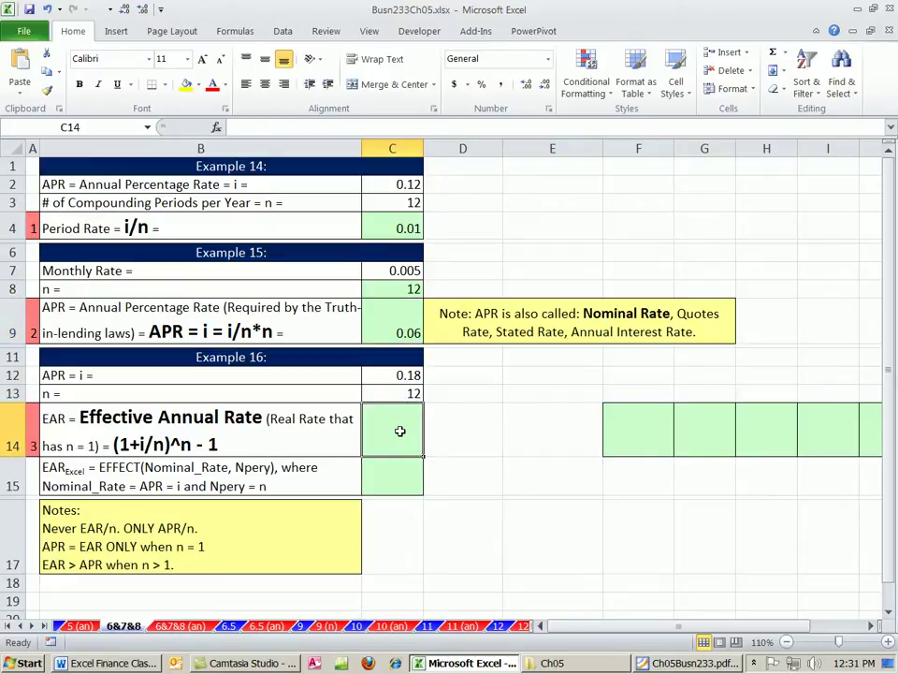
type("=")
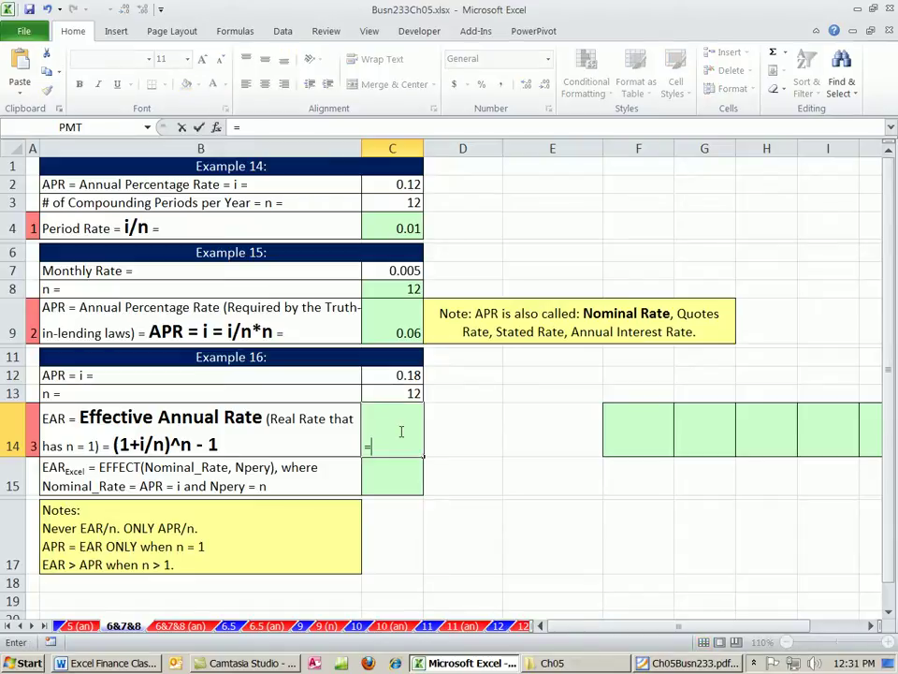
type("(1+")
left_click(389, 376)
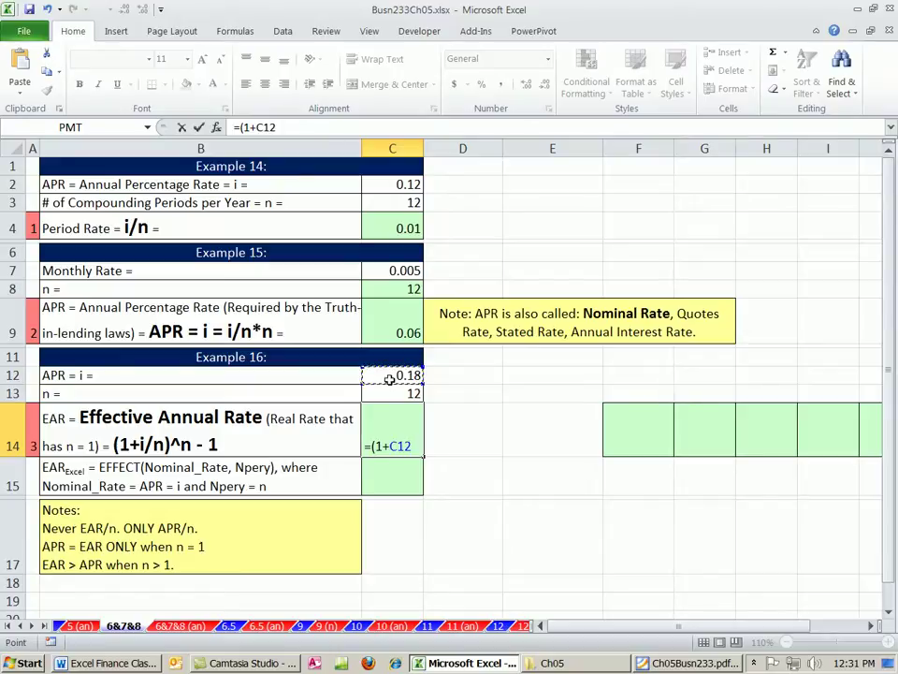
type("/")
left_click(395, 396)
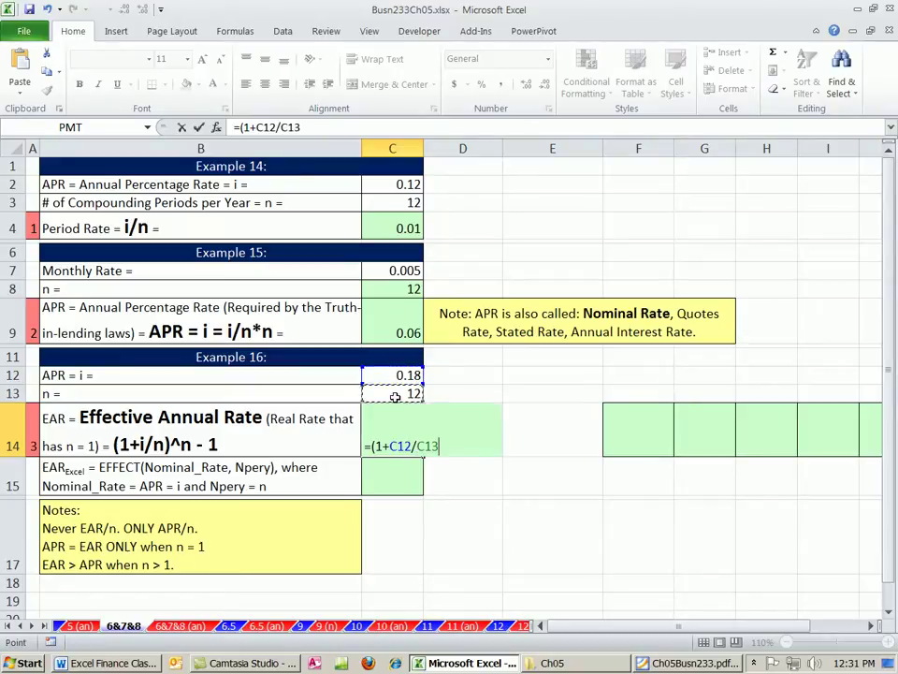
type(")")
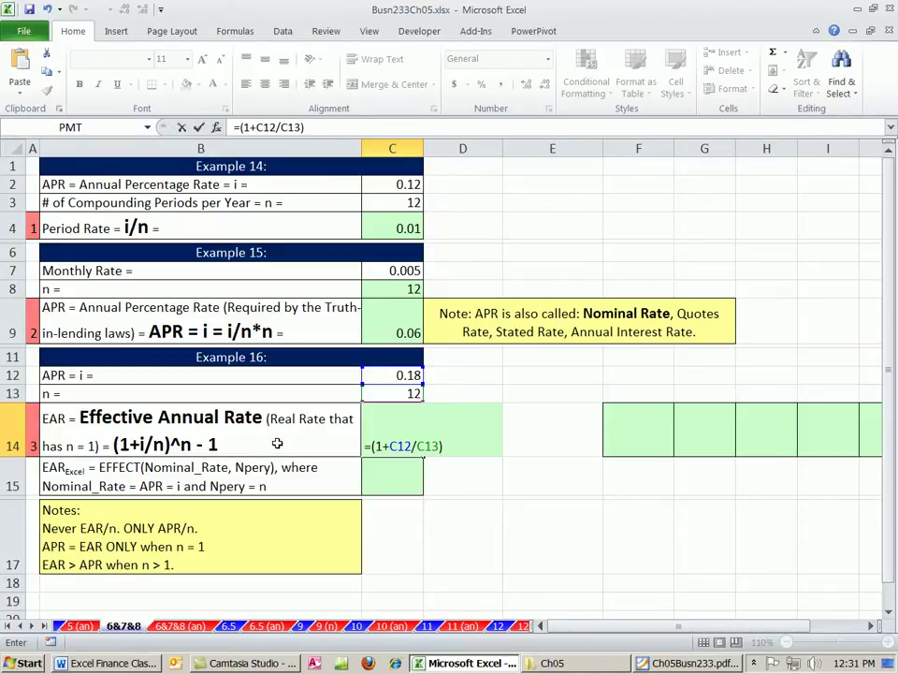
type("^")
left_click(383, 394)
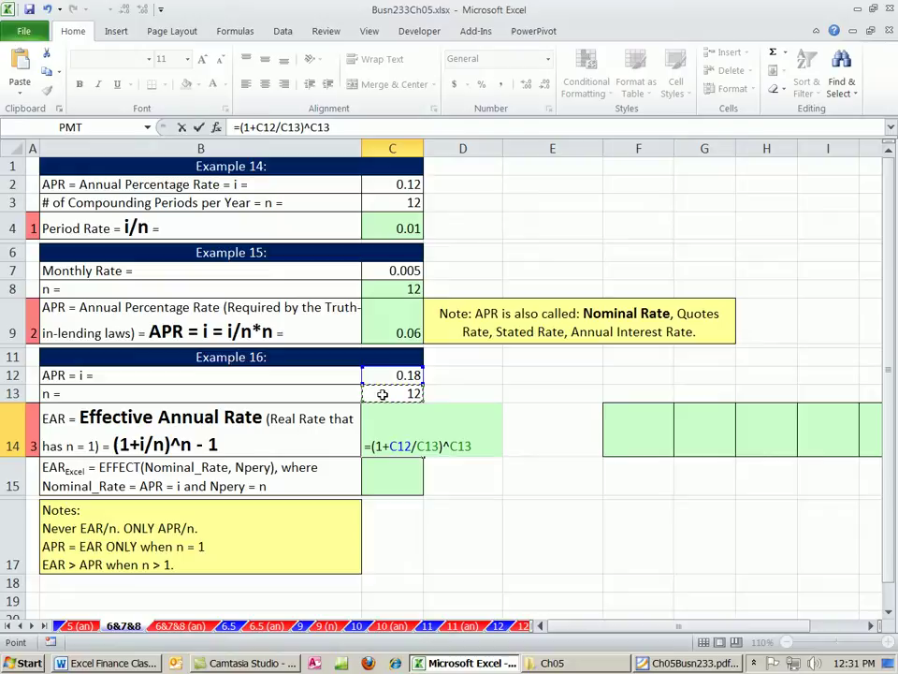
key("Return")
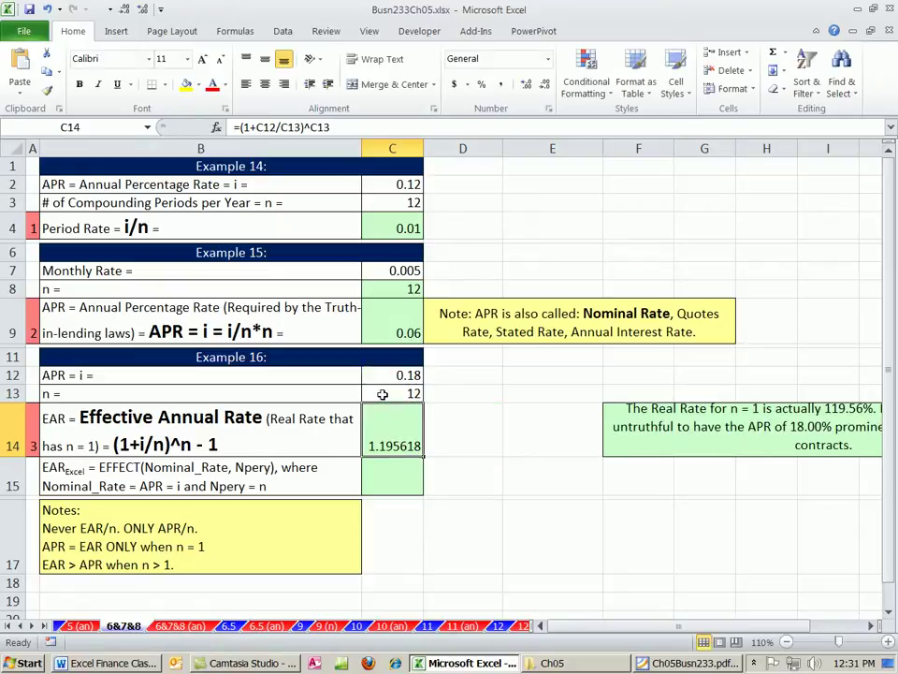
double_click(392, 442)
left_click(477, 445)
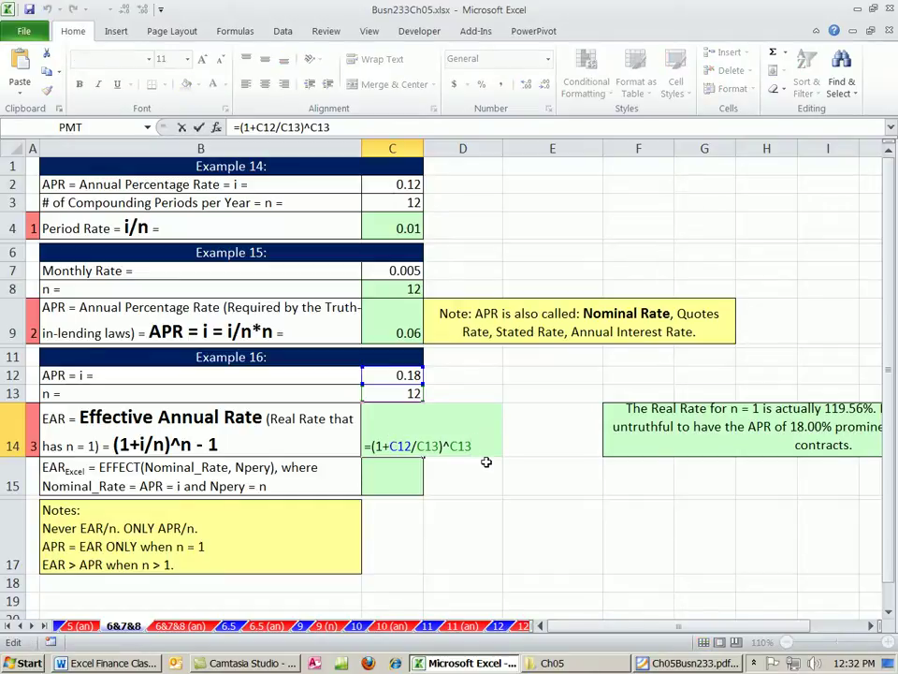
type("-1")
key("ctrl+Return")
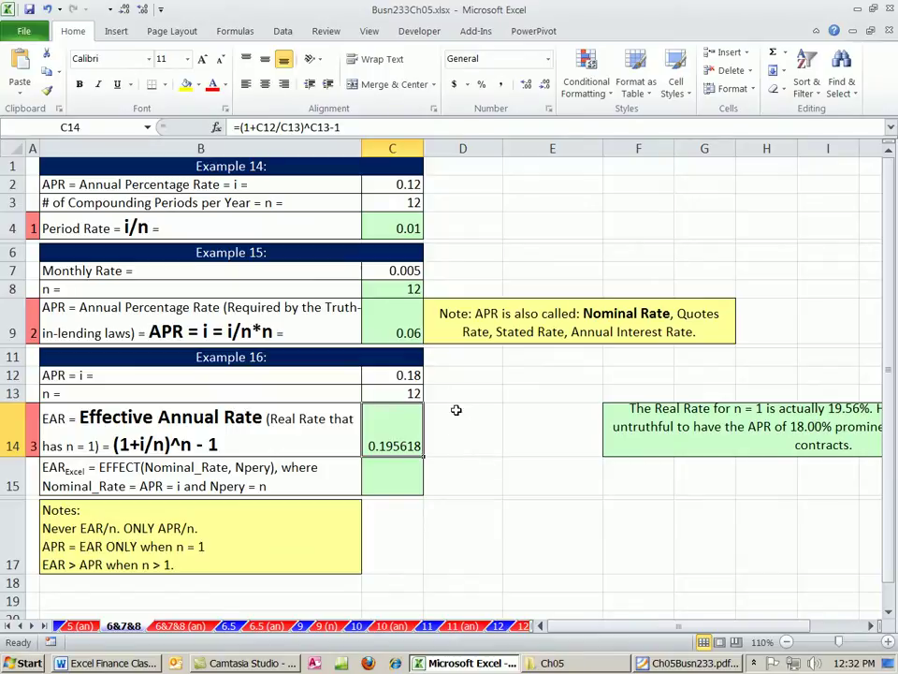
left_click_drag(601, 447, 707, 426)
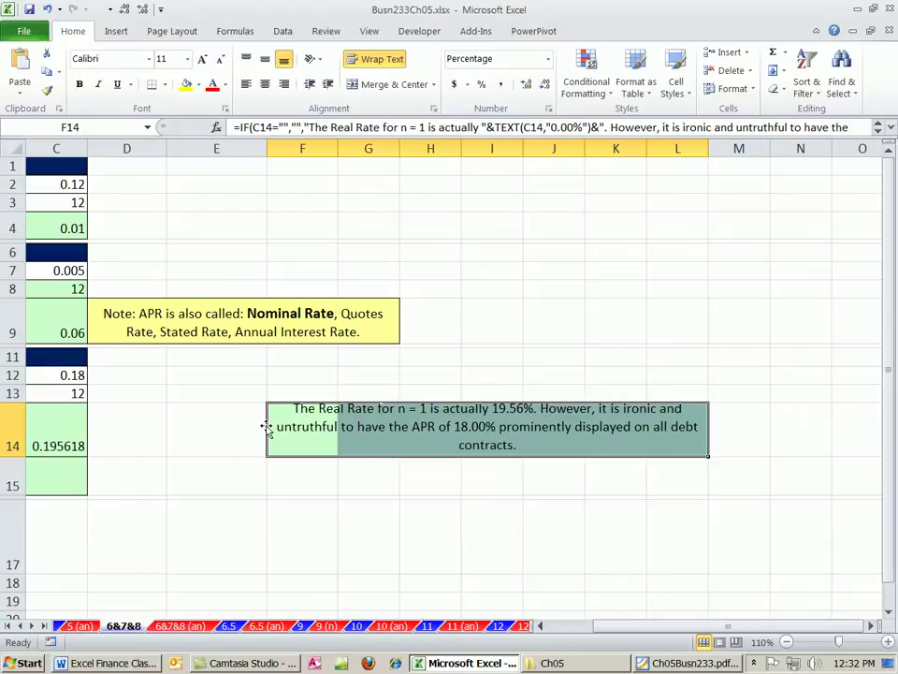
left_click_drag(267, 425, 239, 431)
left_click_drag(700, 625, 694, 625)
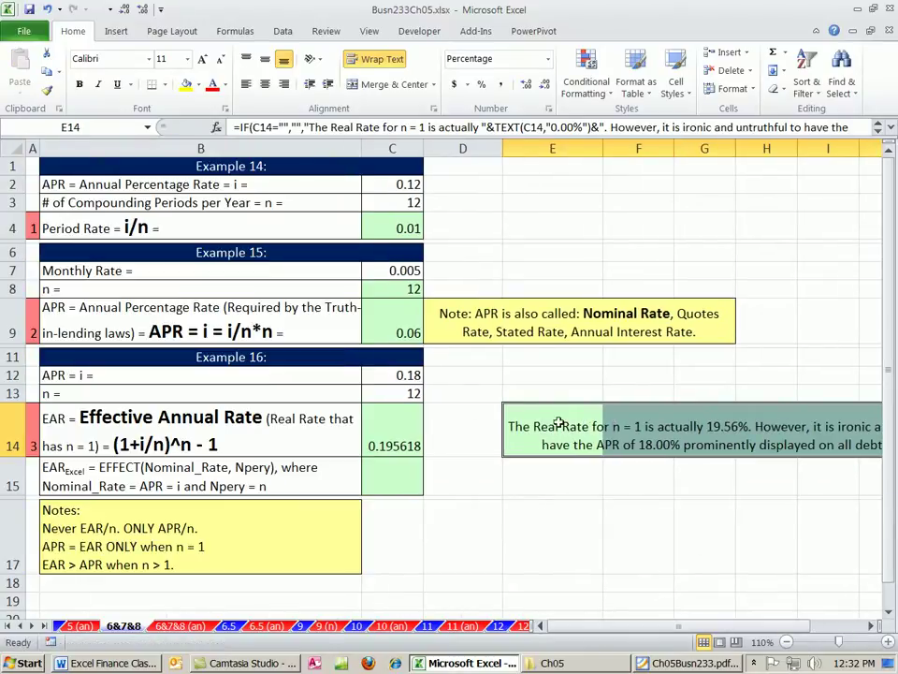
left_click(852, 147)
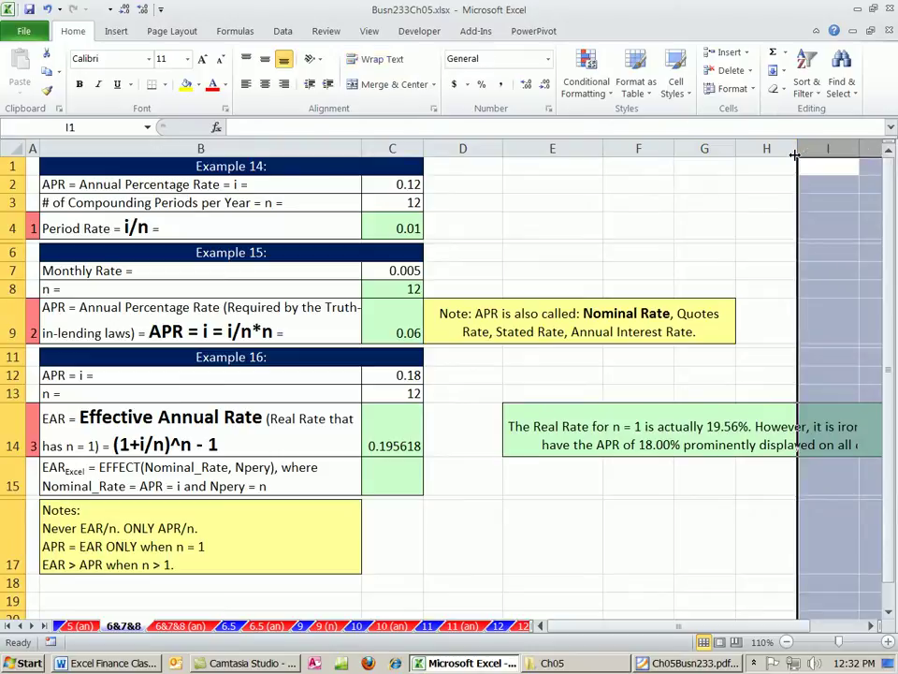
left_click_drag(796, 151, 769, 149)
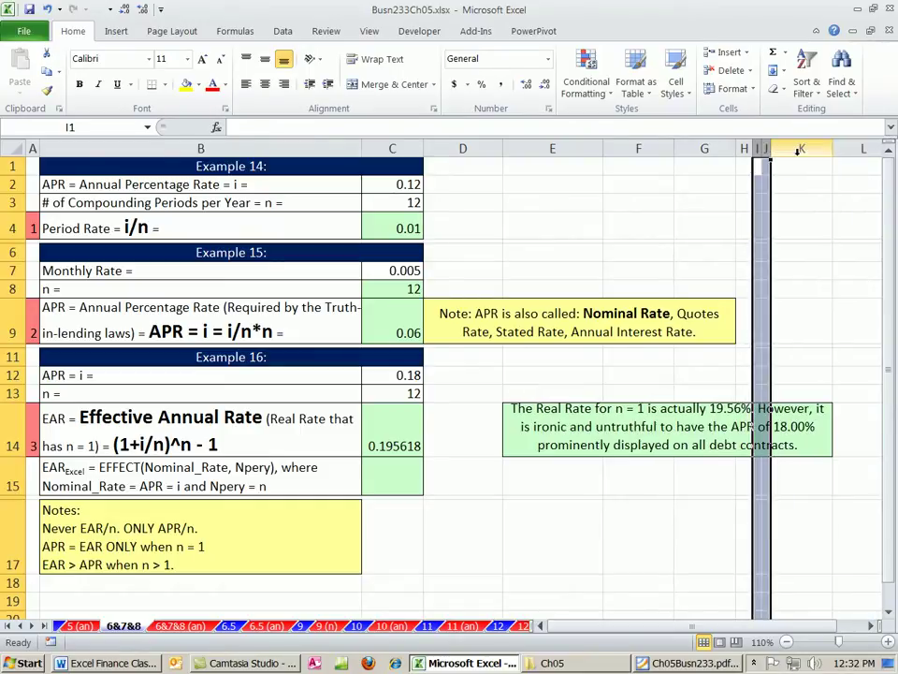
left_click(715, 520)
left_click_drag(28, 458, 28, 461)
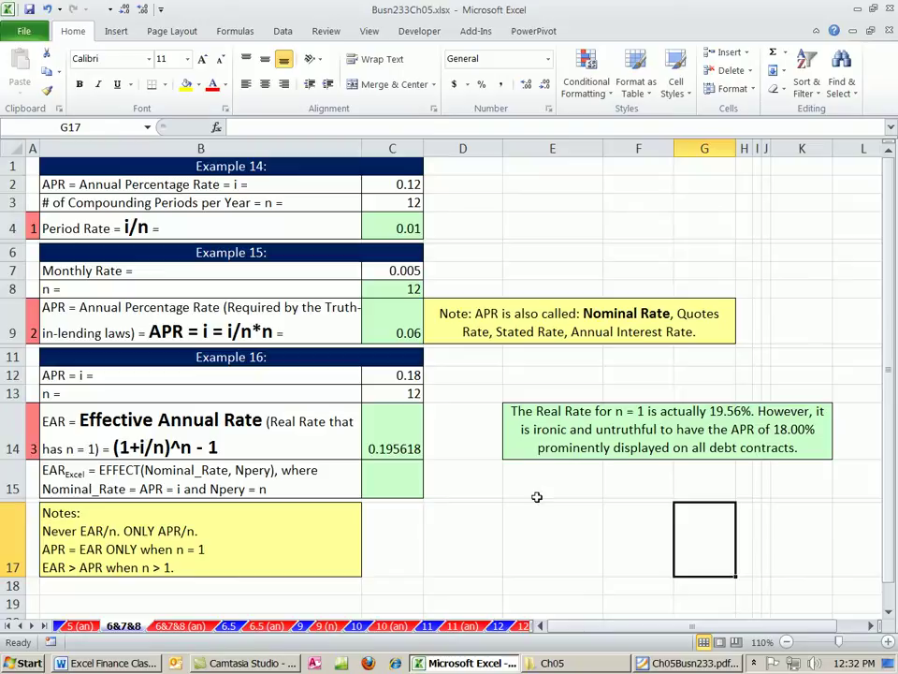
key("Left")
key("Left")
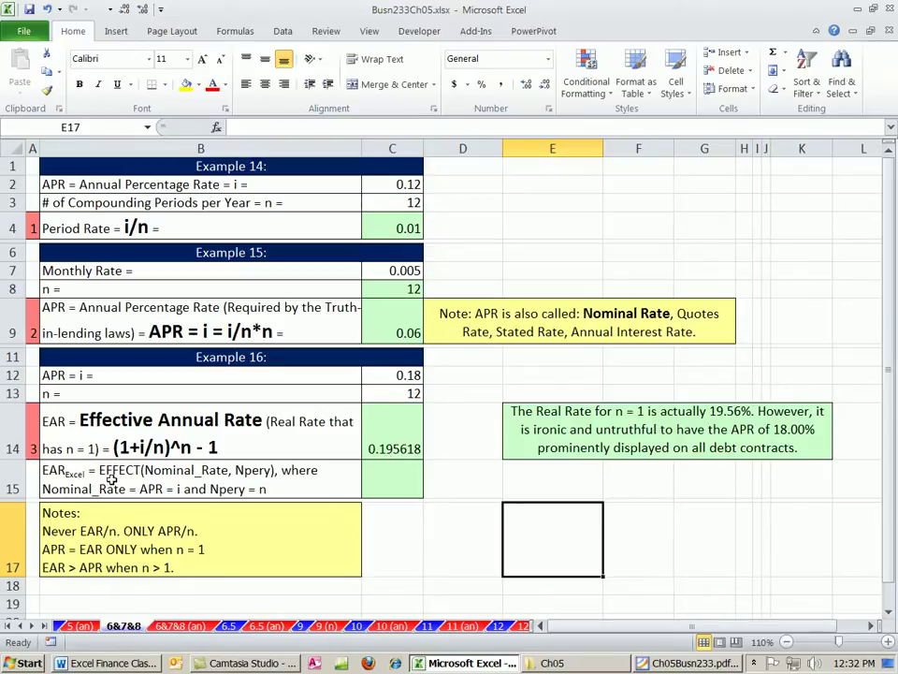
- Enter =EFFECT(C12,C13) in C15, returning 0.195618 to match the manual EAR in C14
left_click(381, 476)
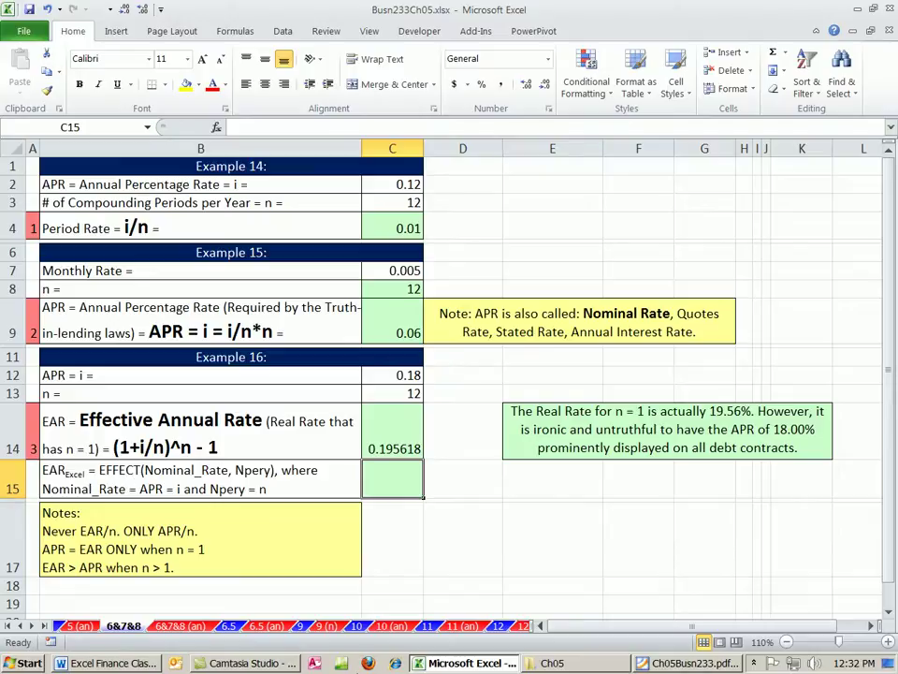
type("=ef")
key("Tab")
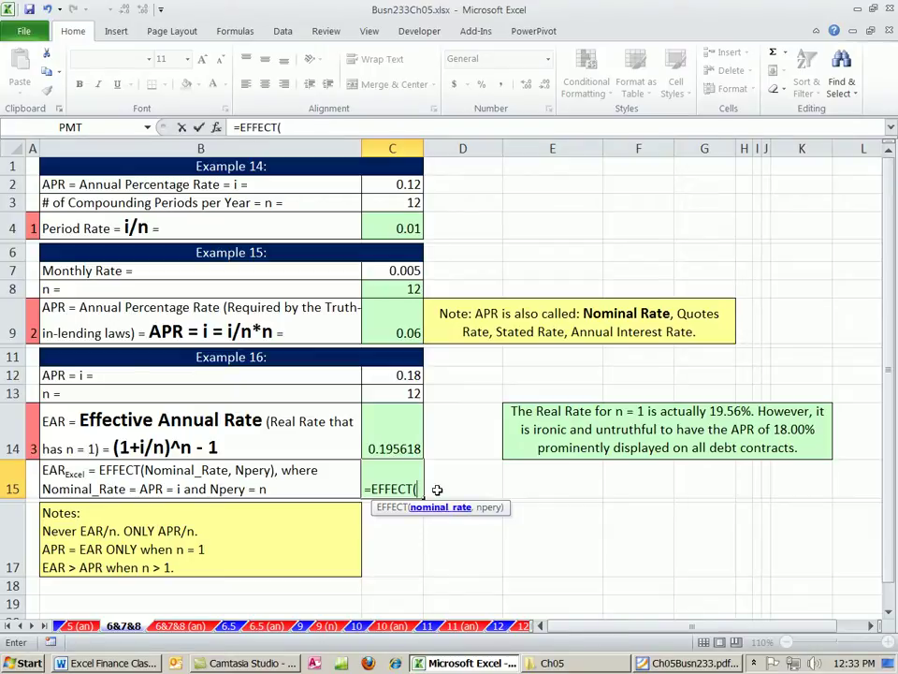
left_click(390, 375)
type(",")
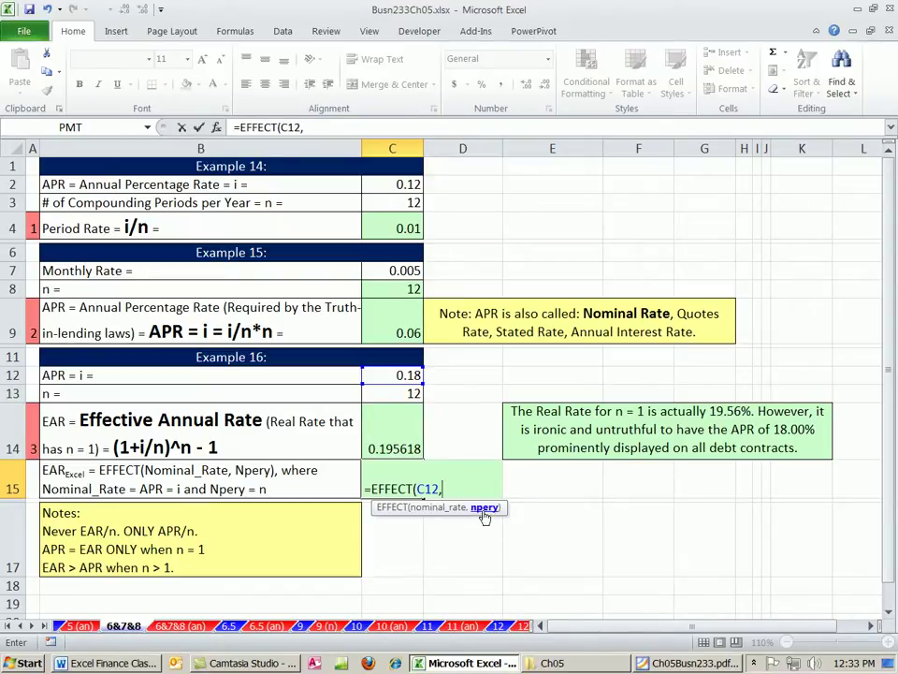
left_click(408, 393)
type(")")
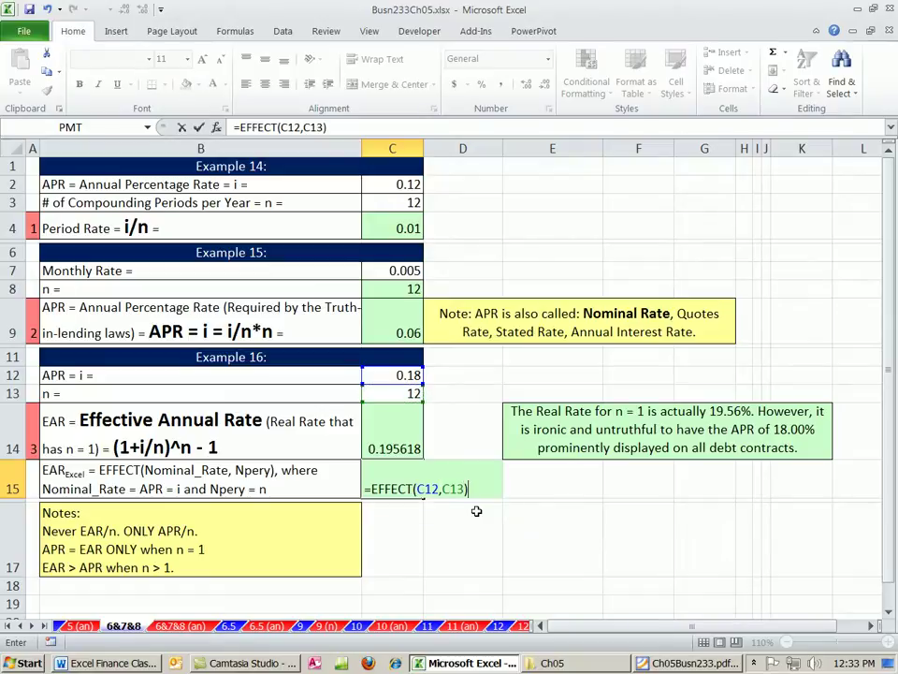
key("ctrl+Return")
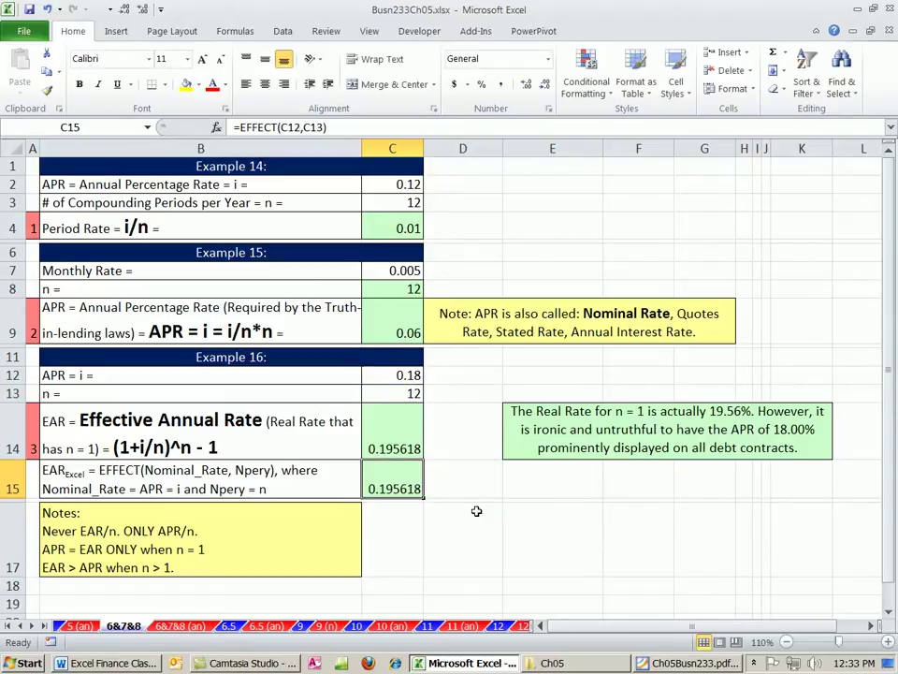
key("F2")
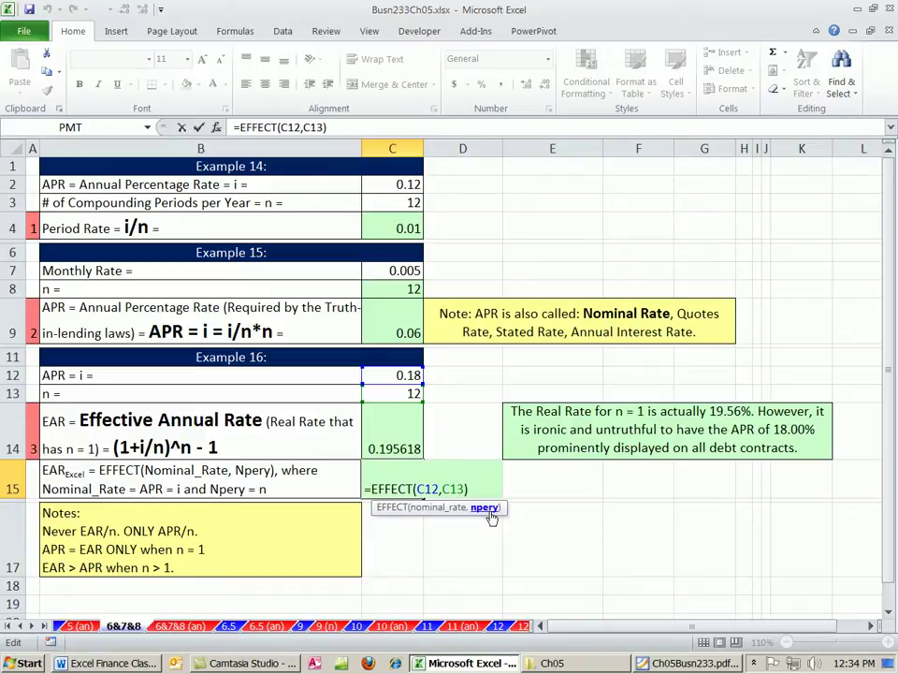
key("Return")
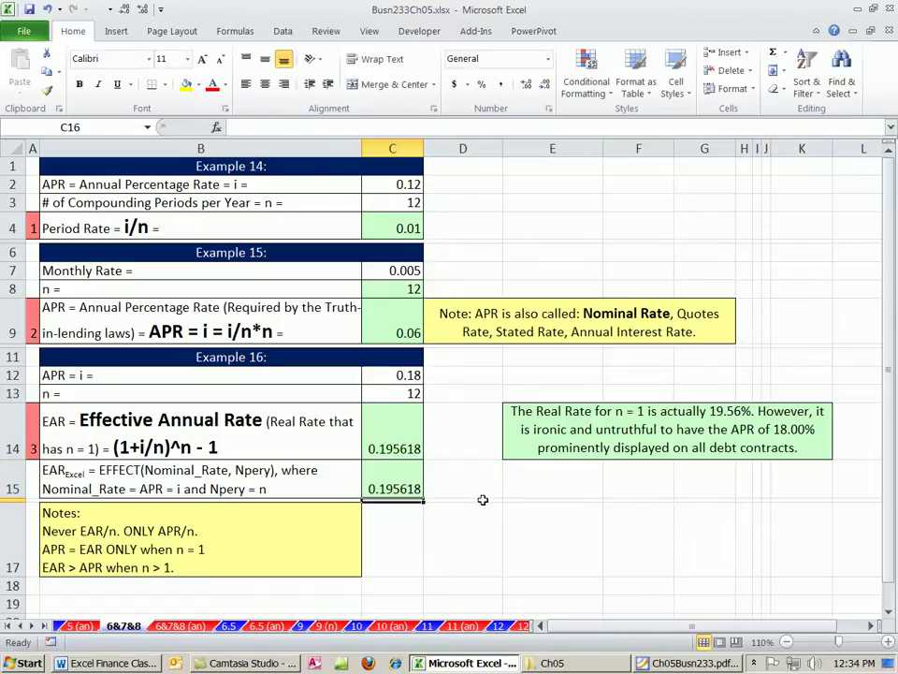
left_click(394, 397)
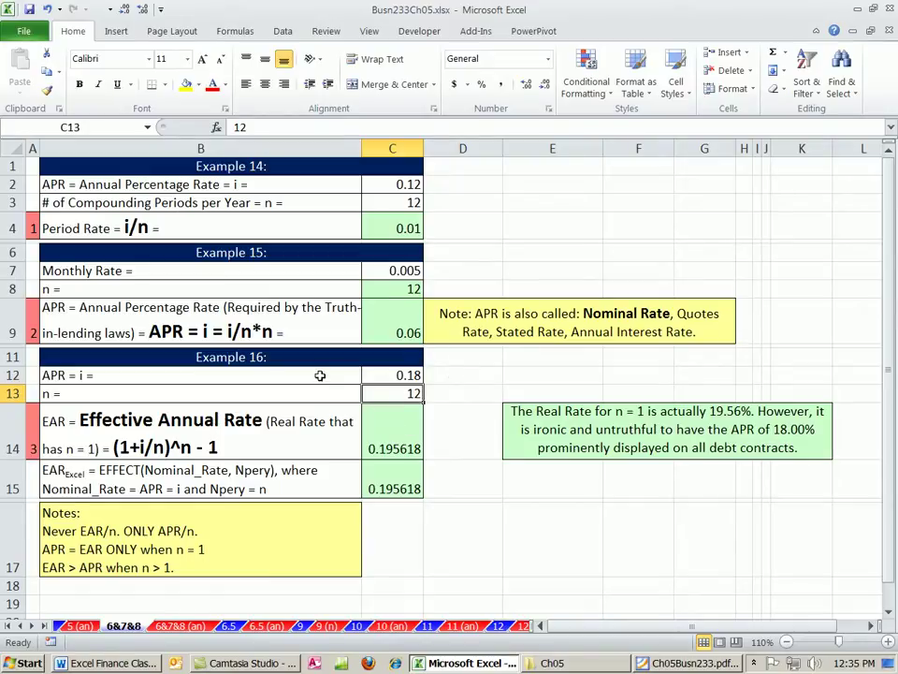
- On the 6.5 sheet, enter =B2/B3 in B4 for a 0.01 period rate
left_click(229, 625)
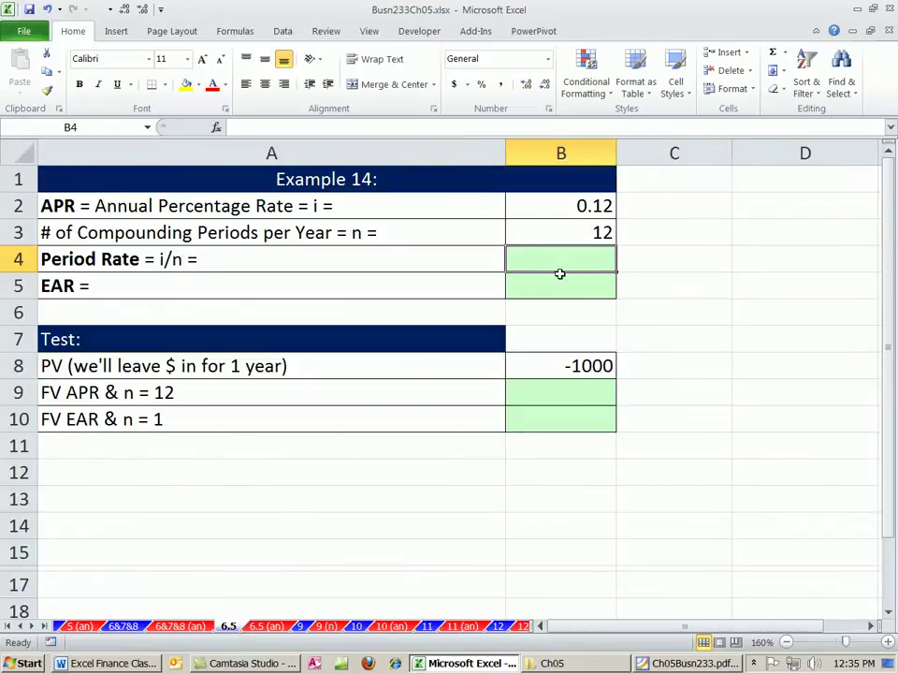
type("=")
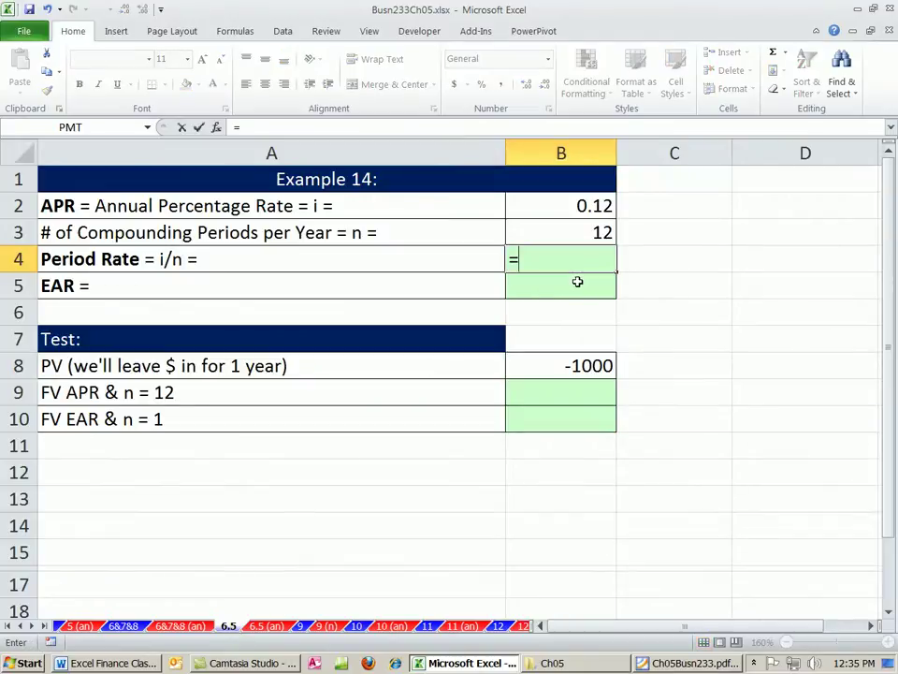
key("Up")
key("Up")
type("/")
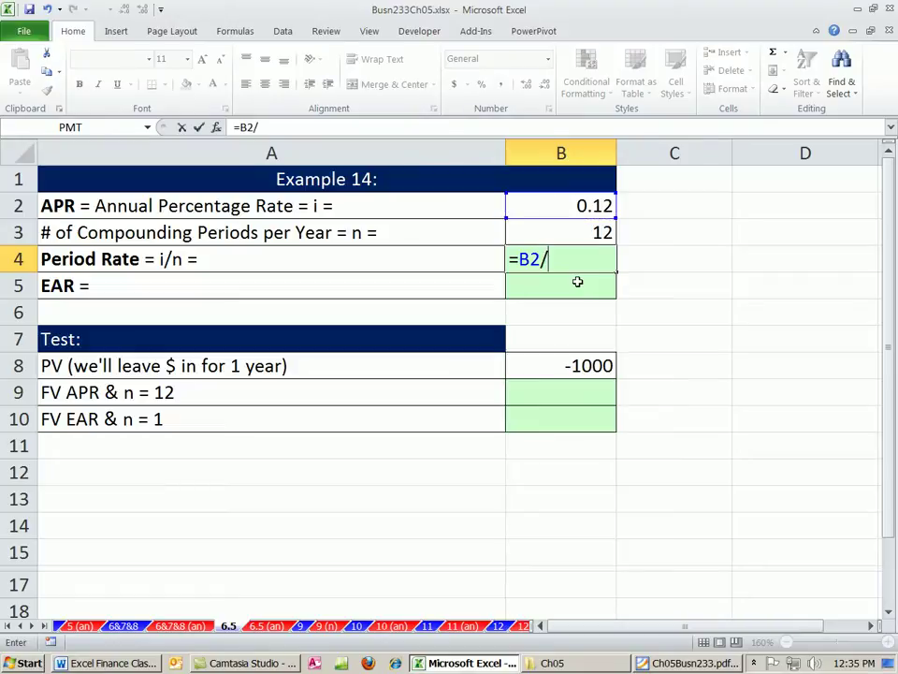
key("Up")
key("Return")
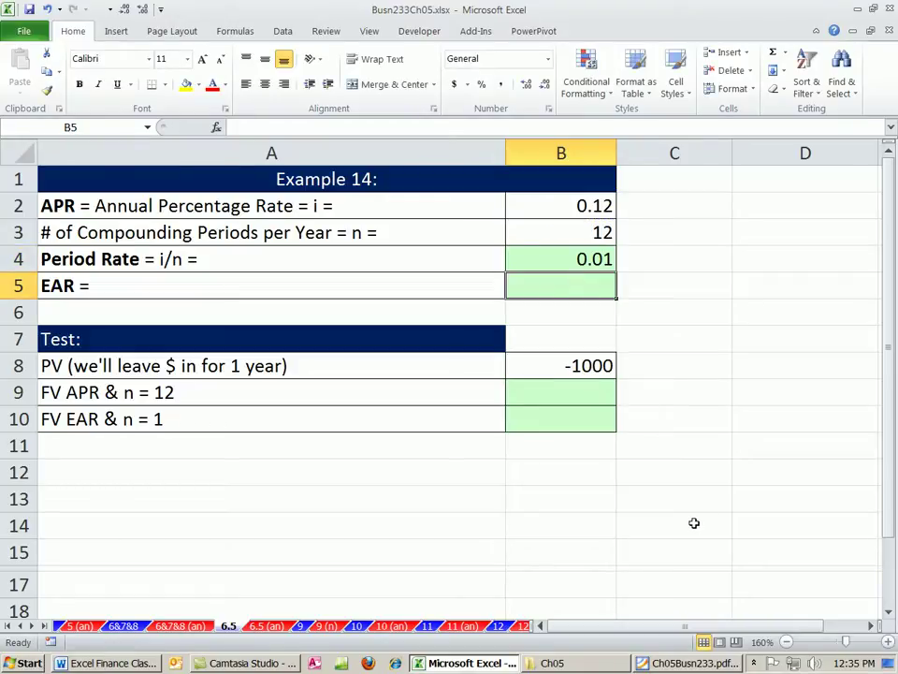
- Enter =(1+B4)^B3-1 in B5, giving Example 14's EAR of 0.126825
type("=(1+")
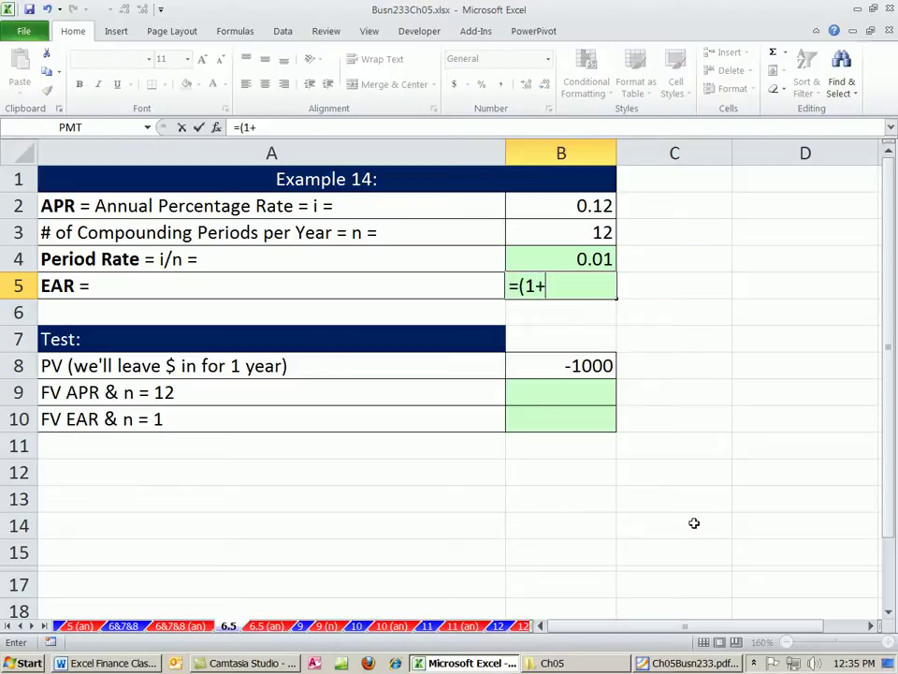
left_click(538, 262)
type(")")
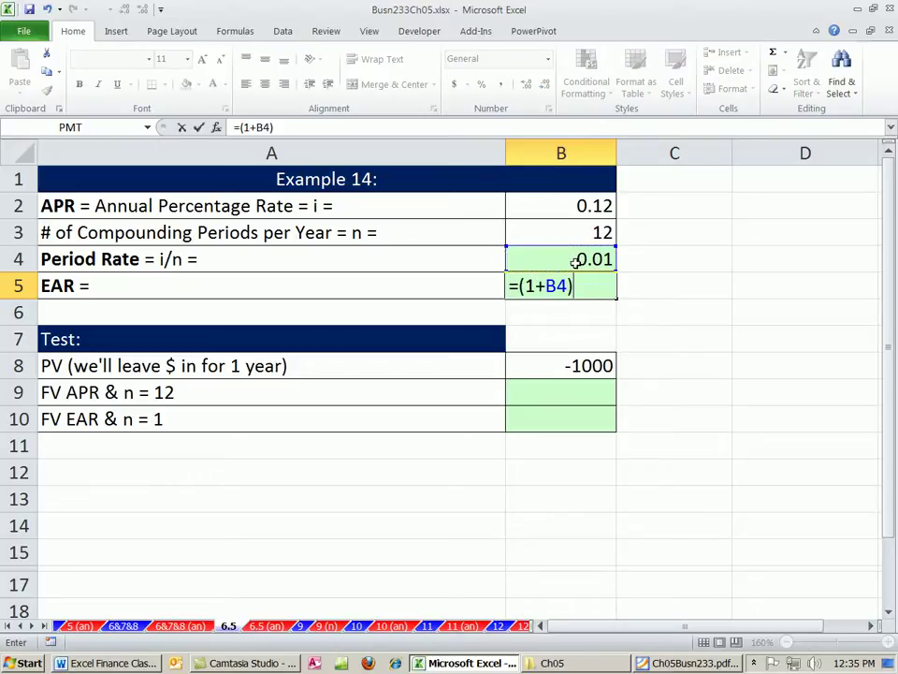
type("^")
left_click(527, 238)
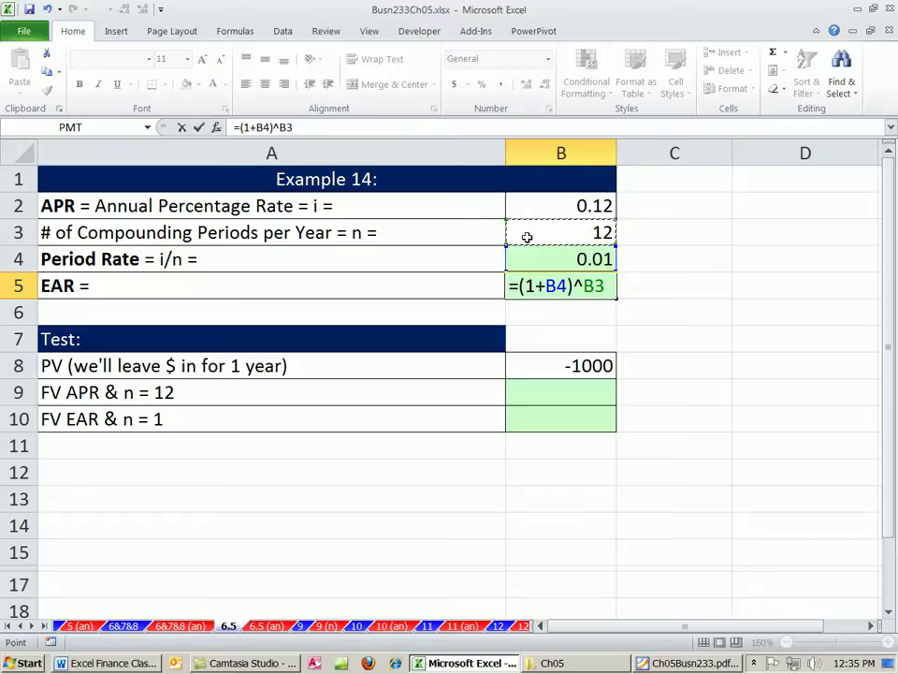
type("-1")
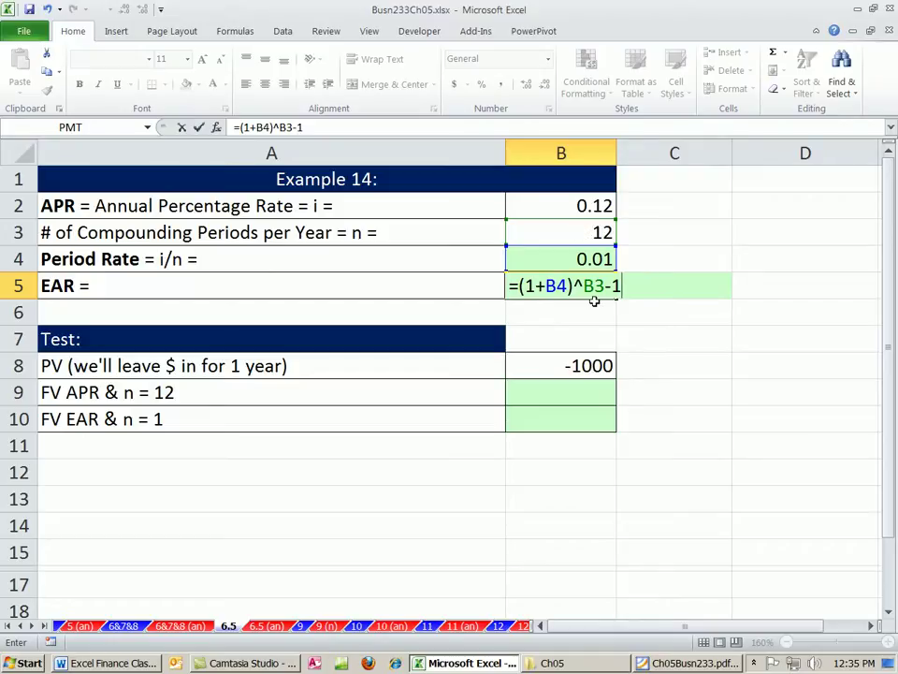
key("Return")
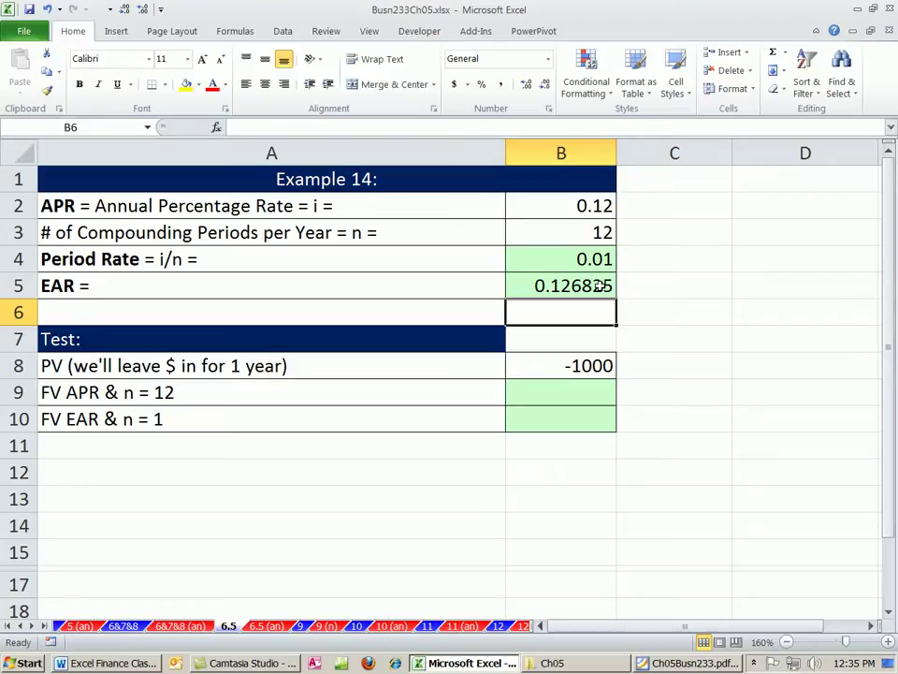
- Enter =FV(B4,B3,,B8) in B9, returning $1,126.83 from -1000 over 12 monthly periods
left_click(558, 392)
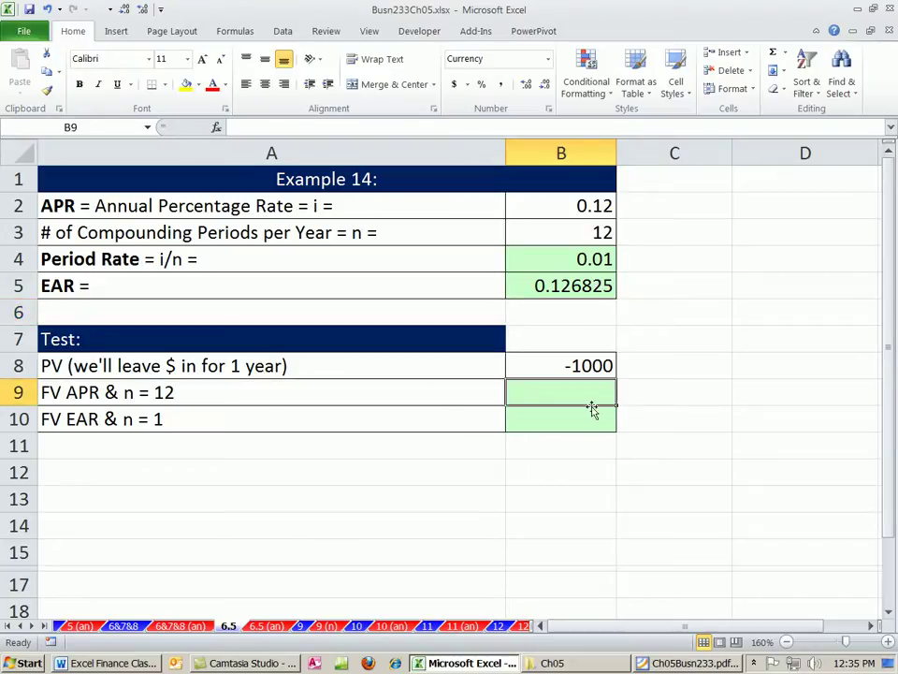
type("=")
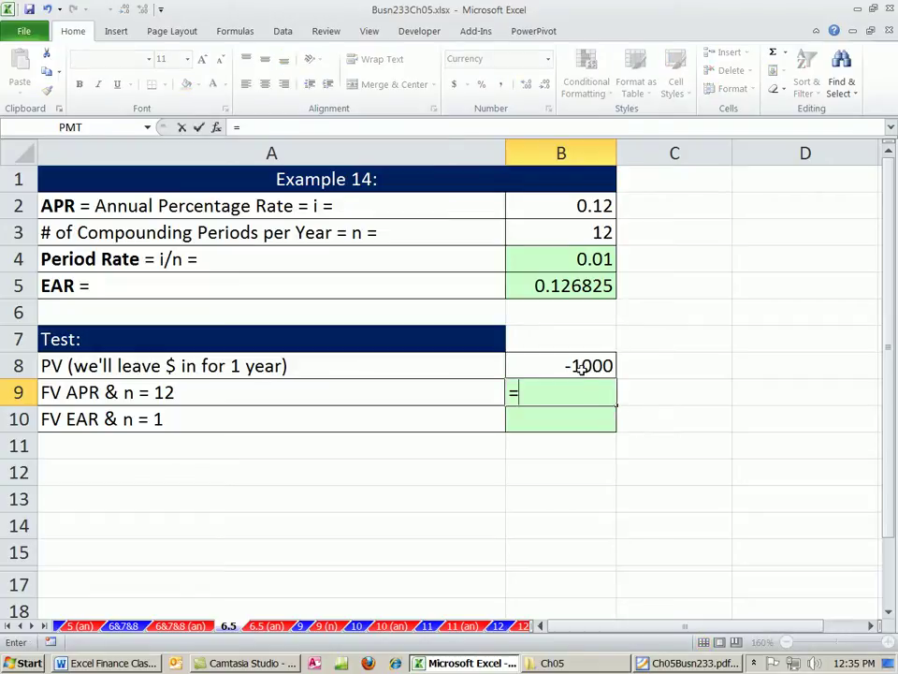
type("fv")
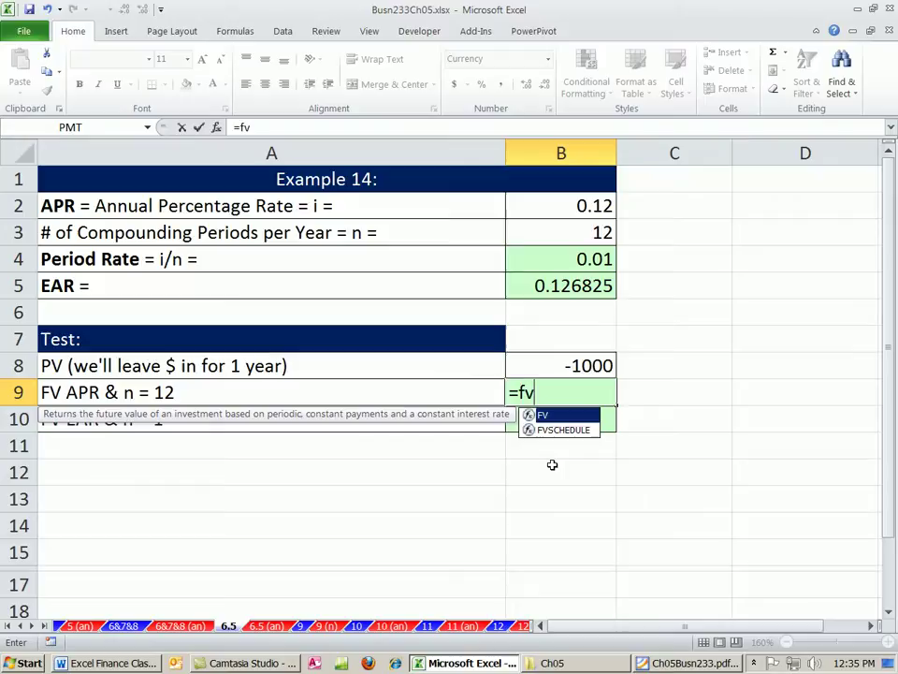
key("Tab")
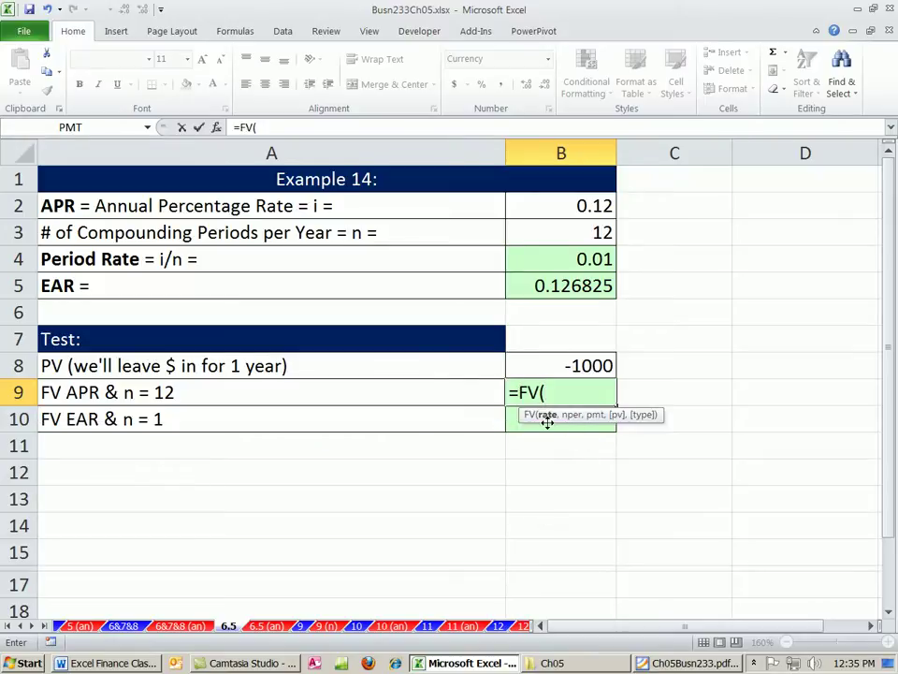
left_click(597, 206)
left_click(593, 257)
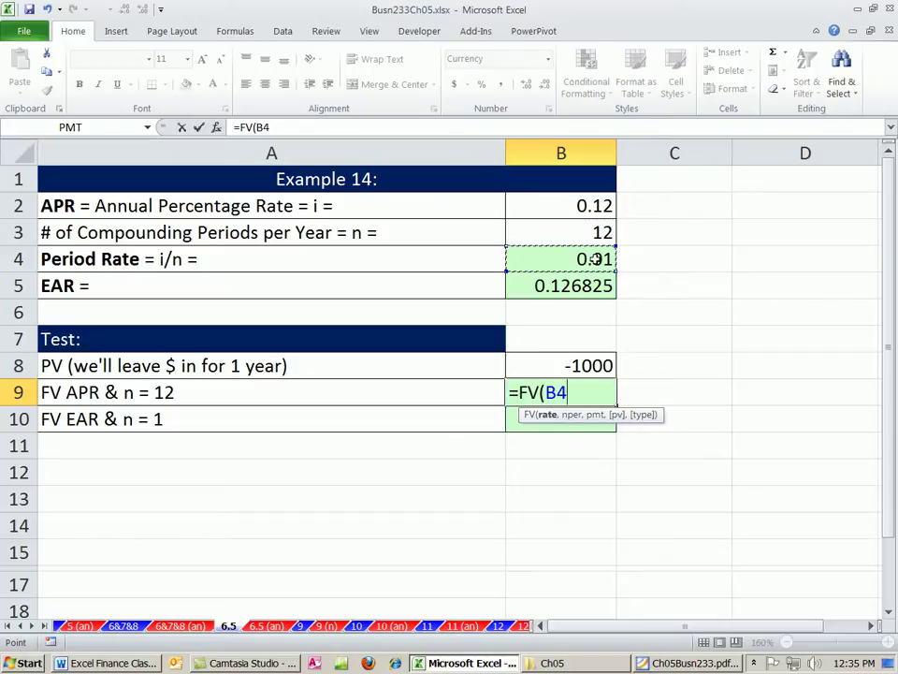
type(",")
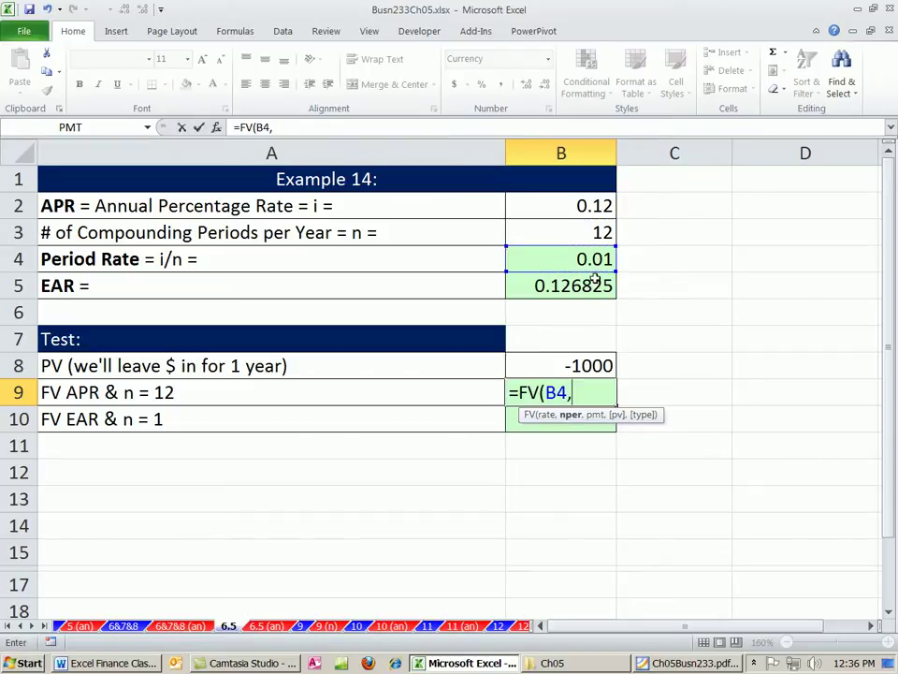
left_click(581, 232)
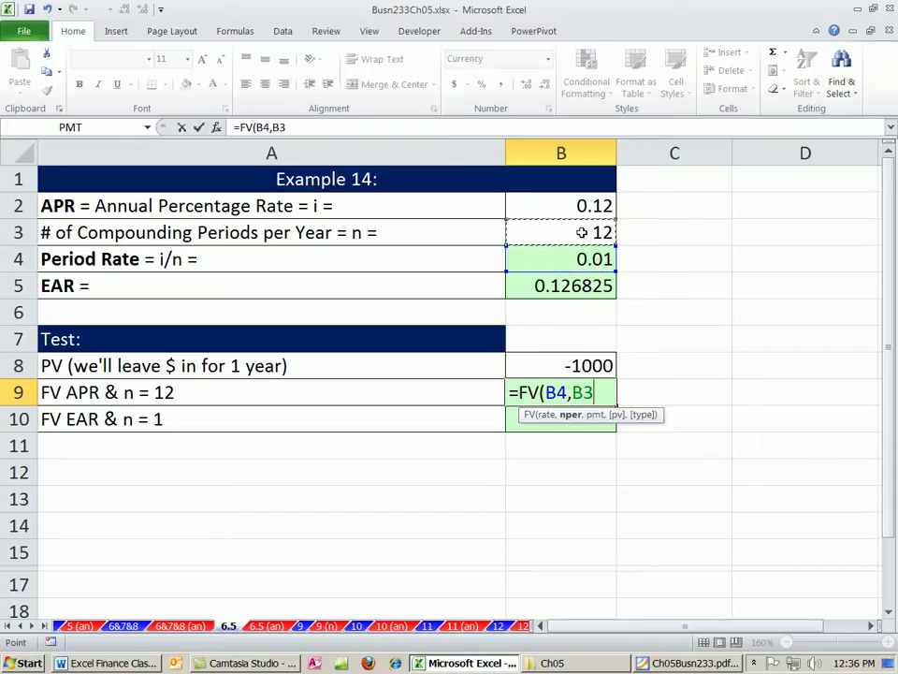
type(",,")
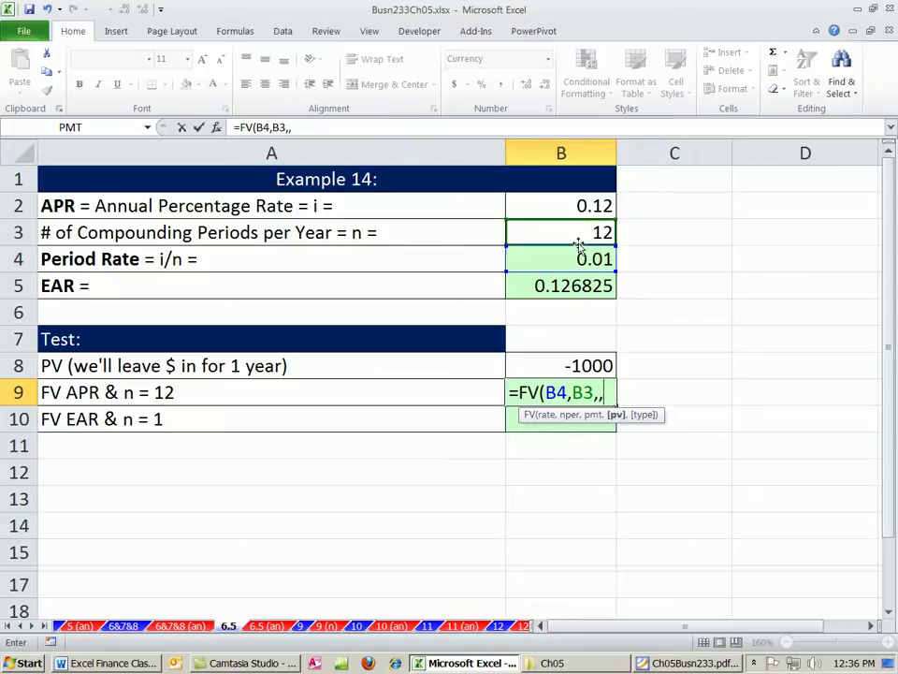
left_click(592, 366)
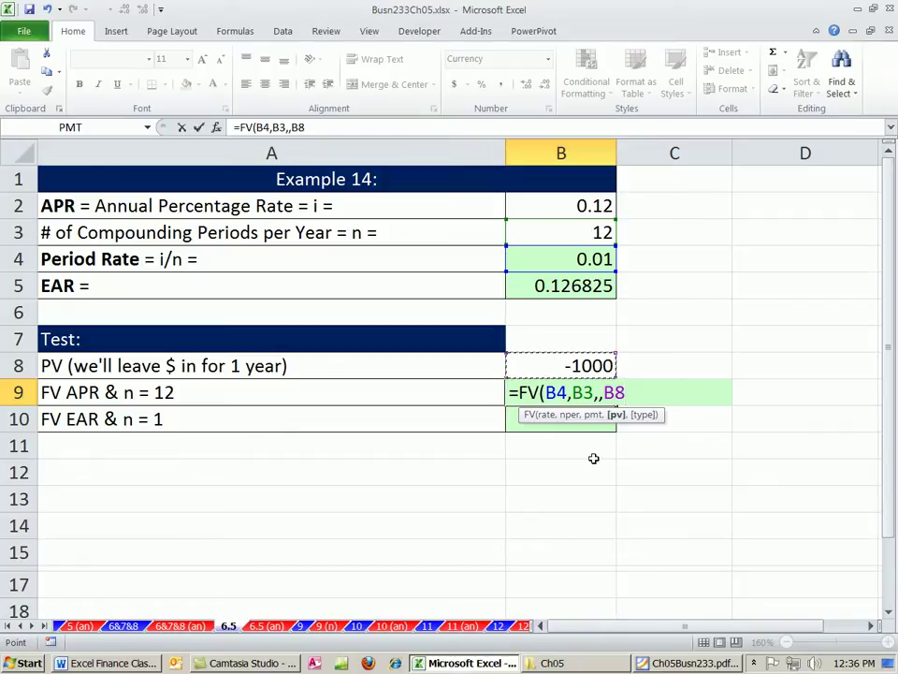
type(")")
key("ctrl+Return")
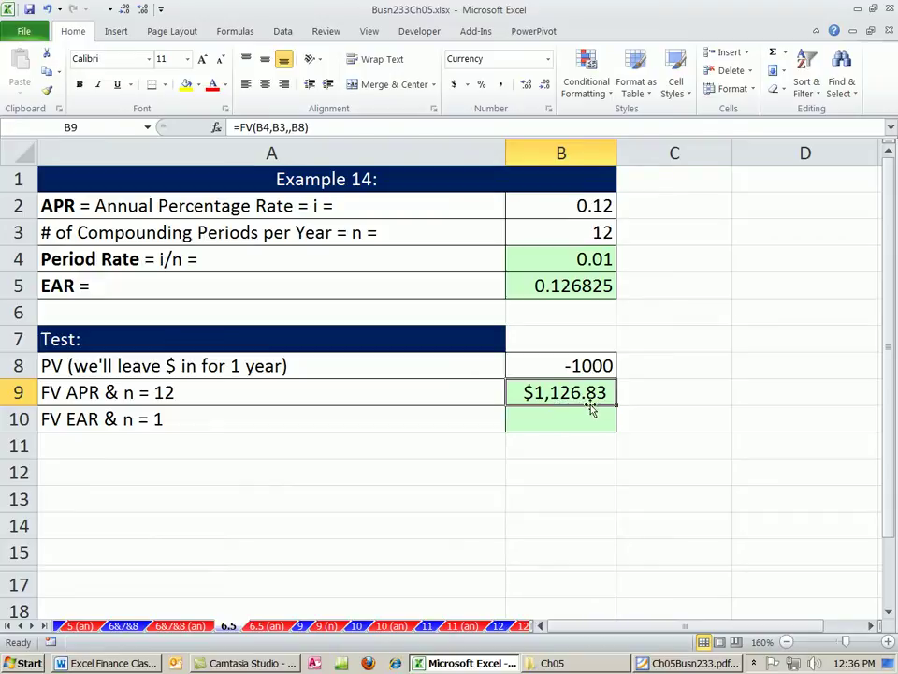
- Enter =FV(B5,1,,B8) in B10, returning $1,126.83 at the EAR over one period
left_click(585, 418)
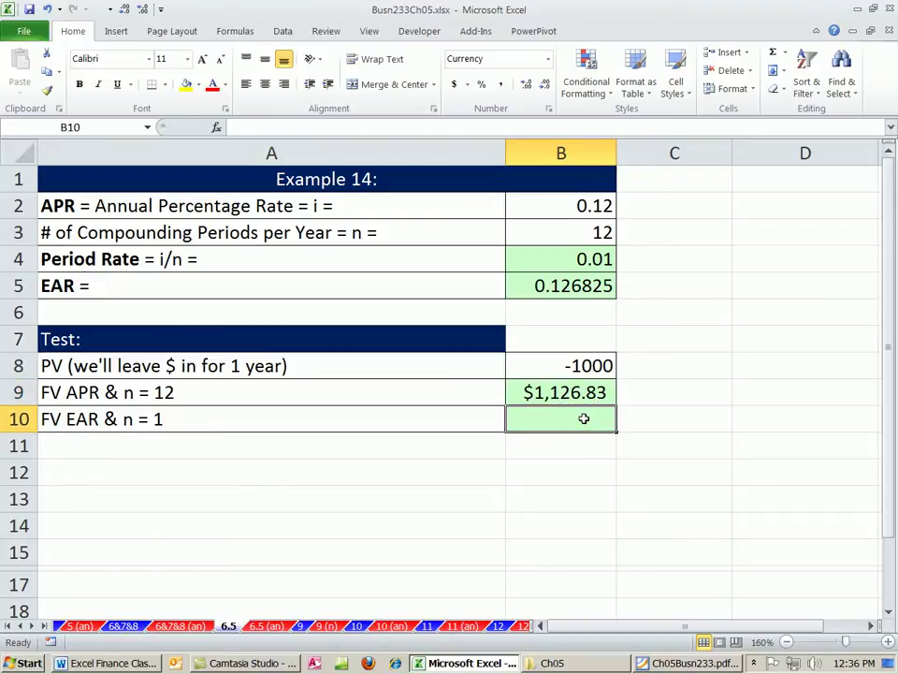
type("=")
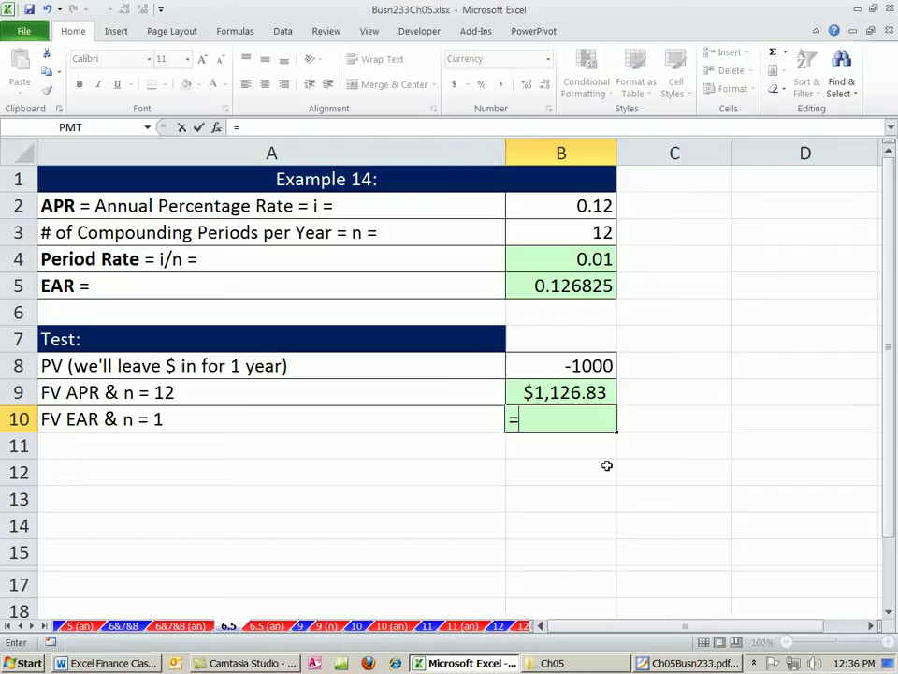
type("e")
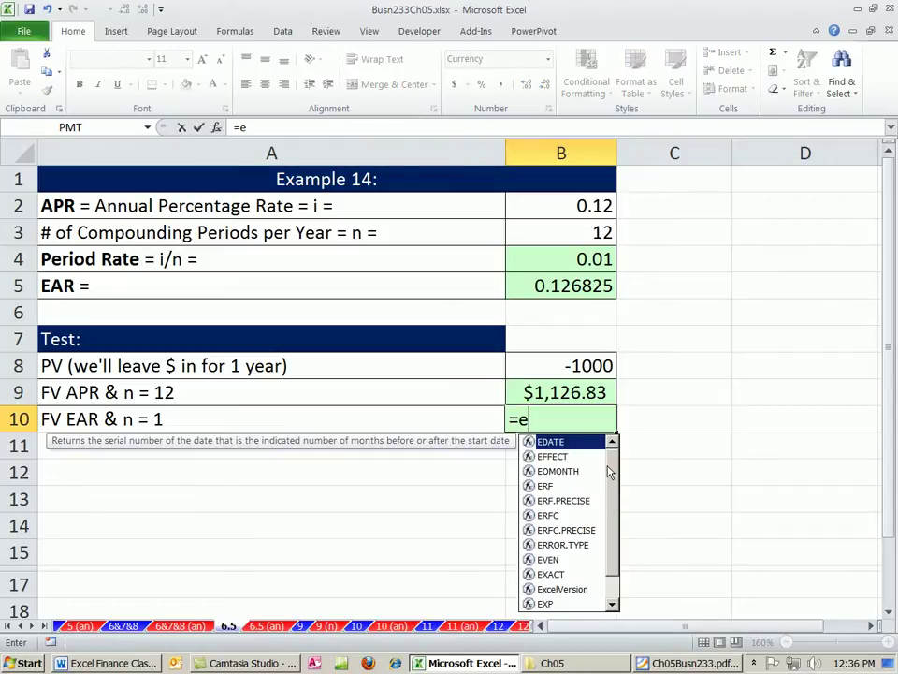
key("BackSpace")
type("fv")
key("Tab")
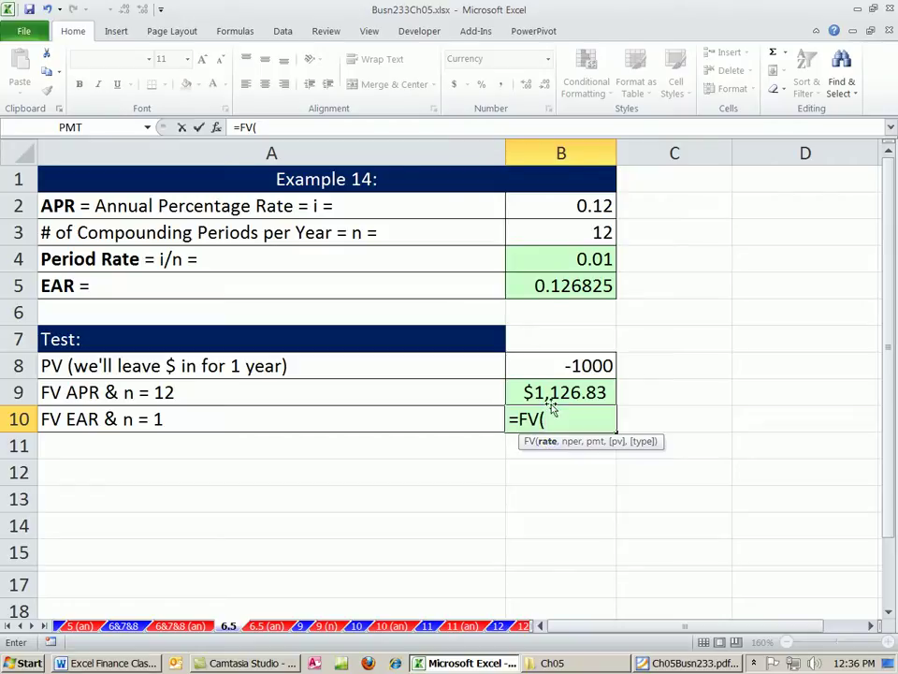
left_click(529, 288)
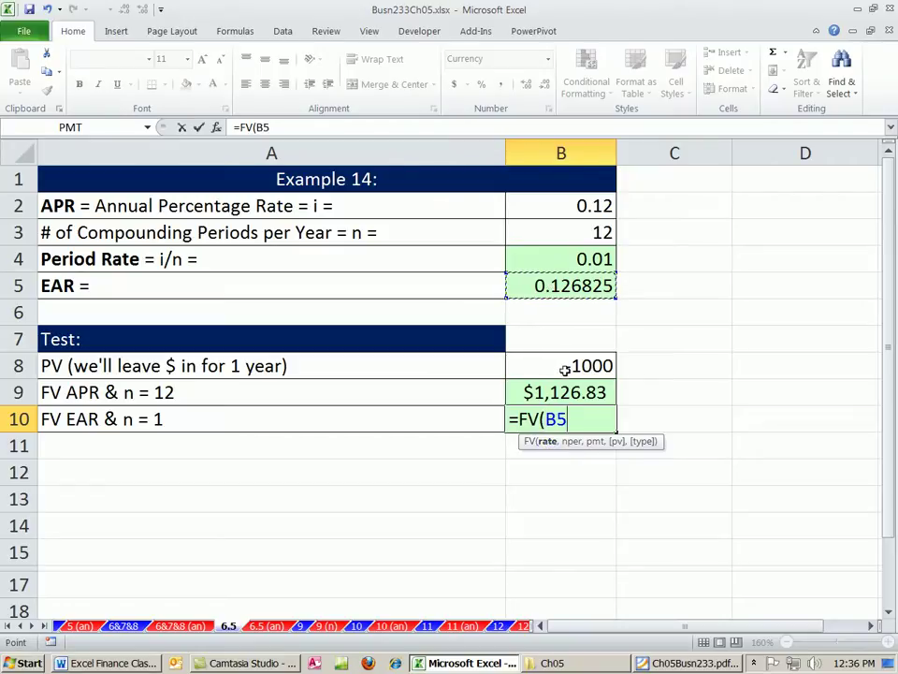
type(",")
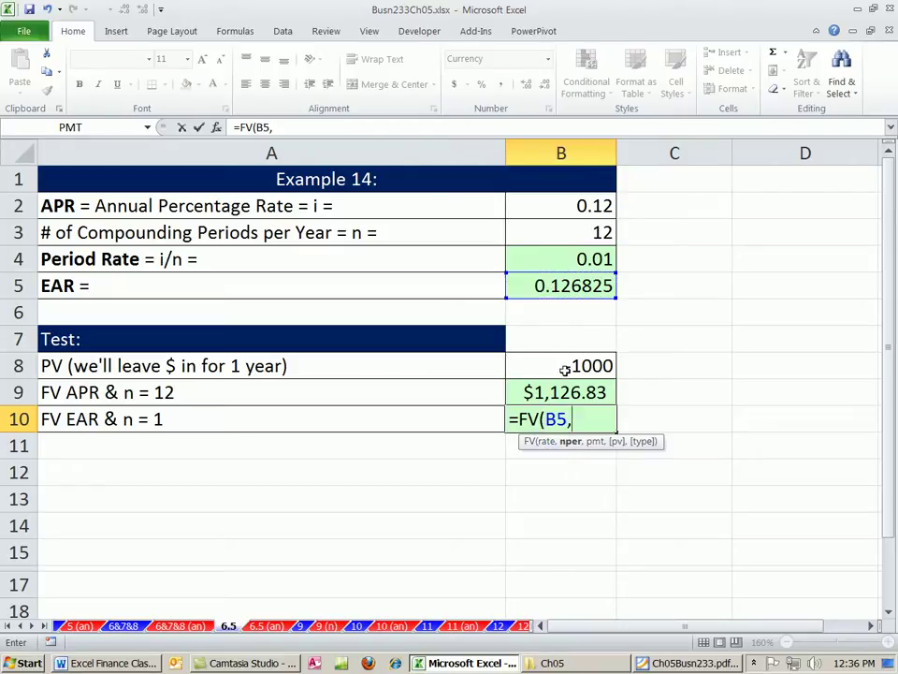
type("1")
type(",,")
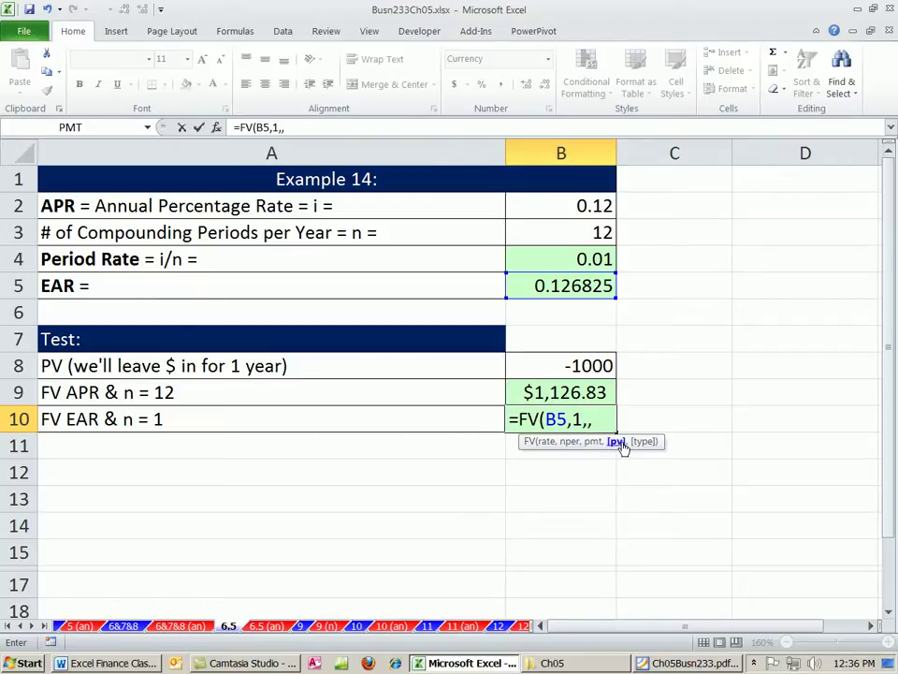
left_click(582, 365)
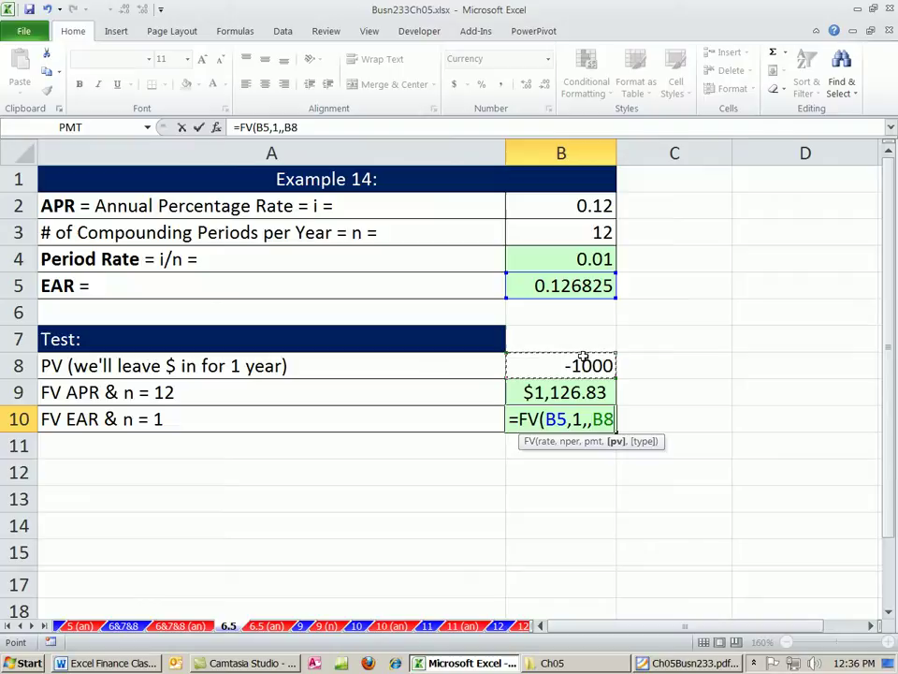
key("ctrl+Return")
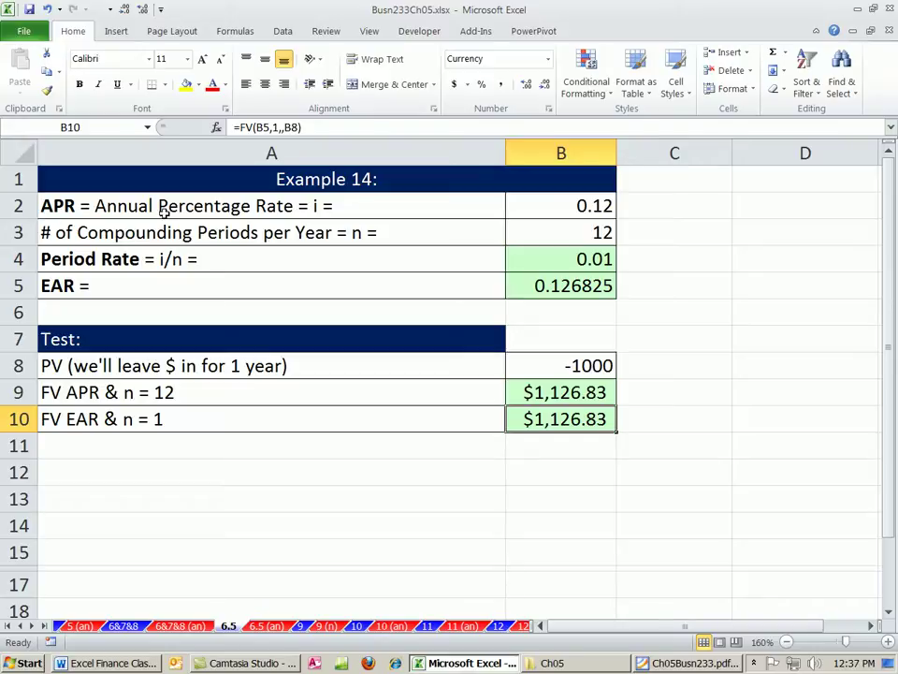
- Highlight the APR row A2:B2 and EAR row A5:B5 to compare 0.12 with 0.126825
left_click(644, 291)
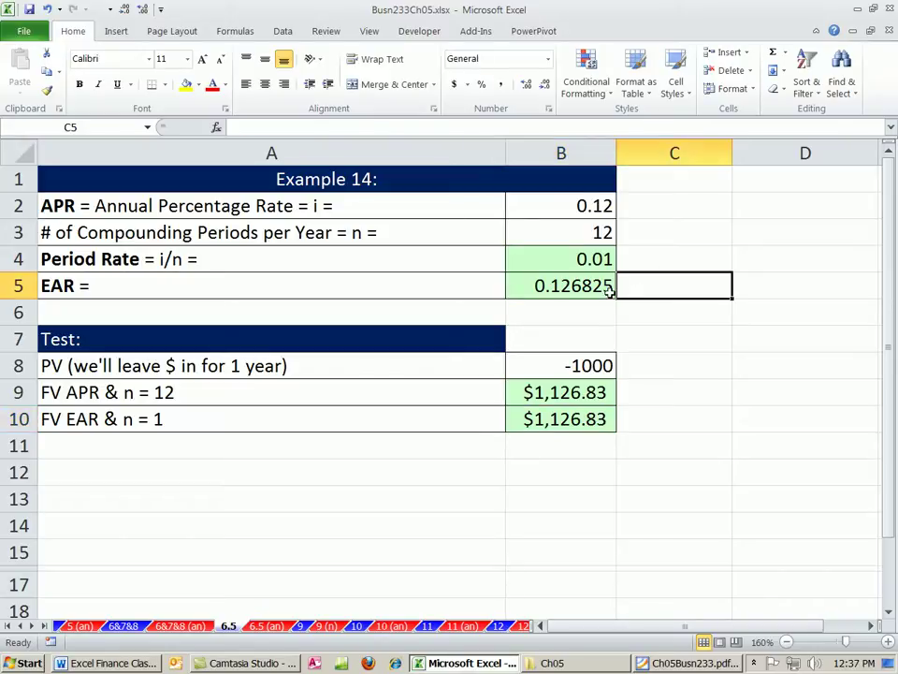
left_click(560, 207)
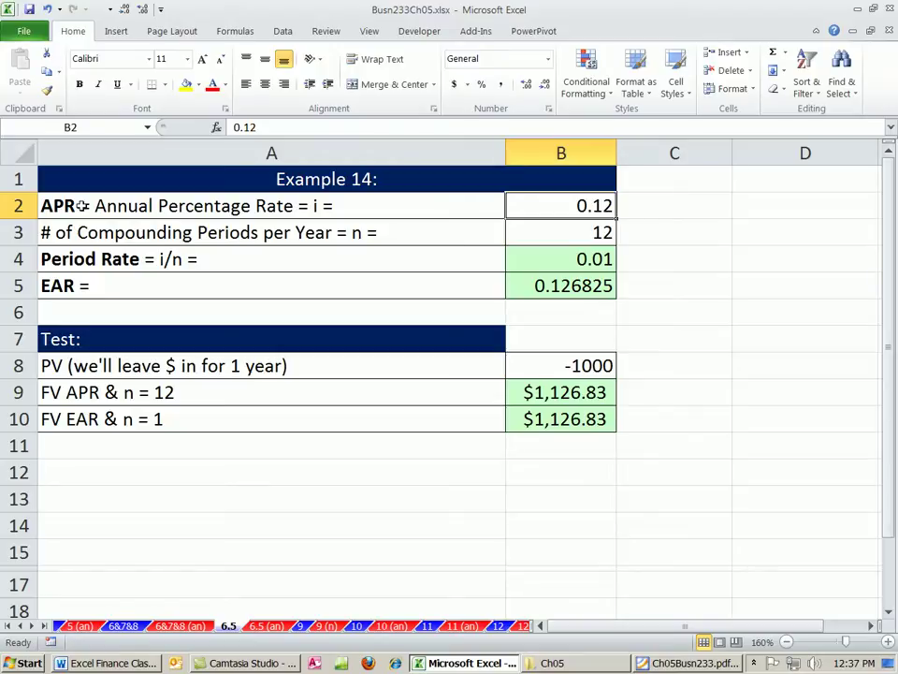
left_click_drag(66, 204, 553, 221)
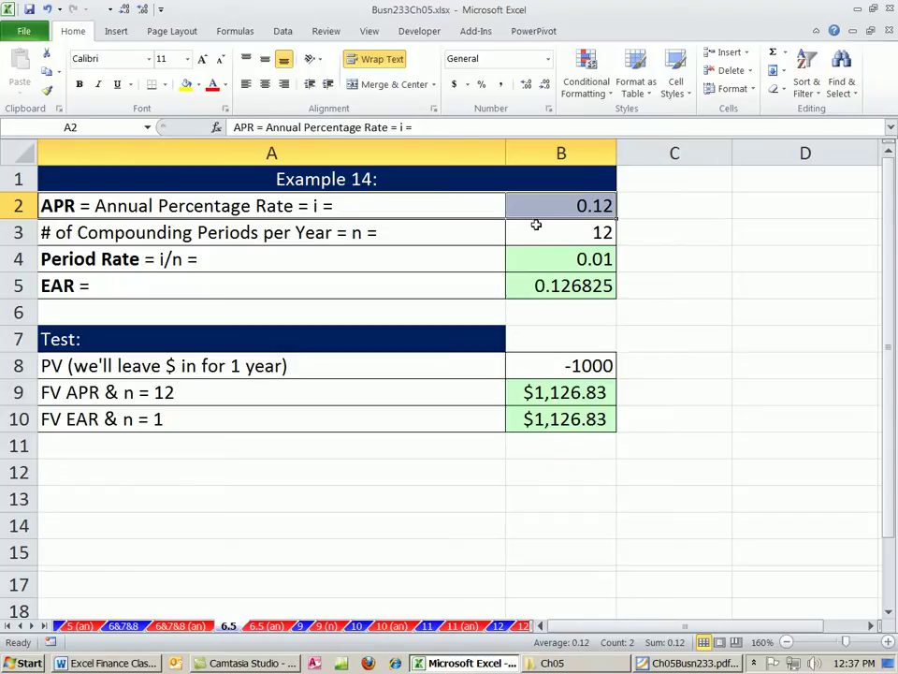
left_click_drag(57, 205, 559, 204)
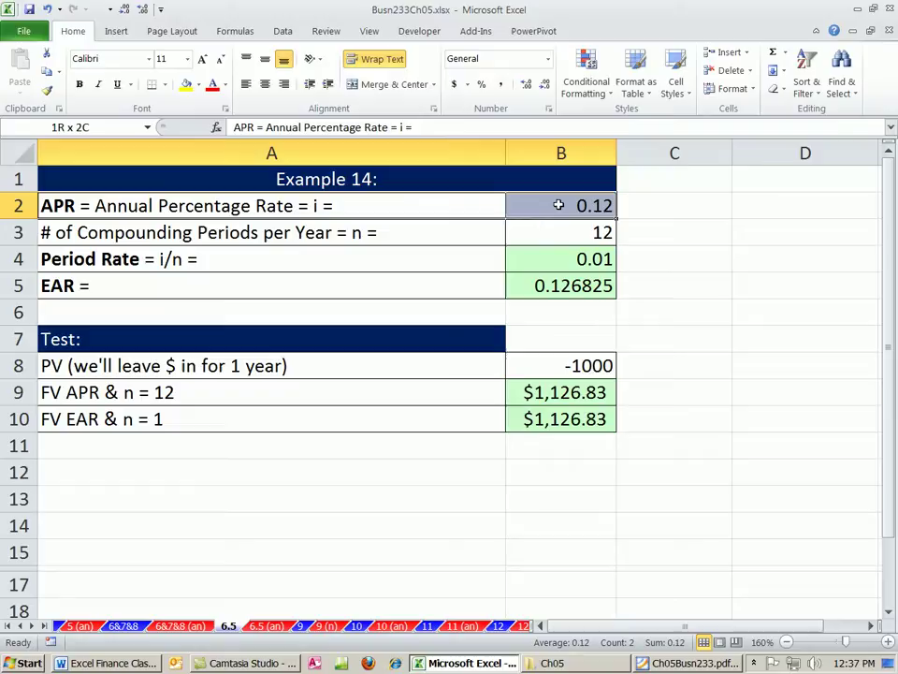
left_click_drag(303, 280, 554, 282)
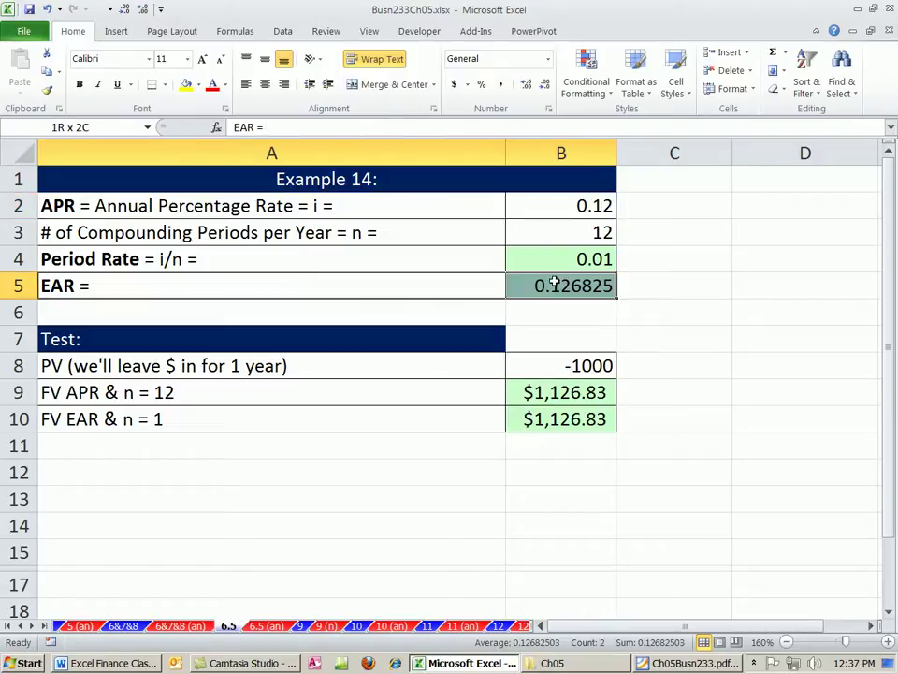
left_click_drag(214, 289, 535, 289)
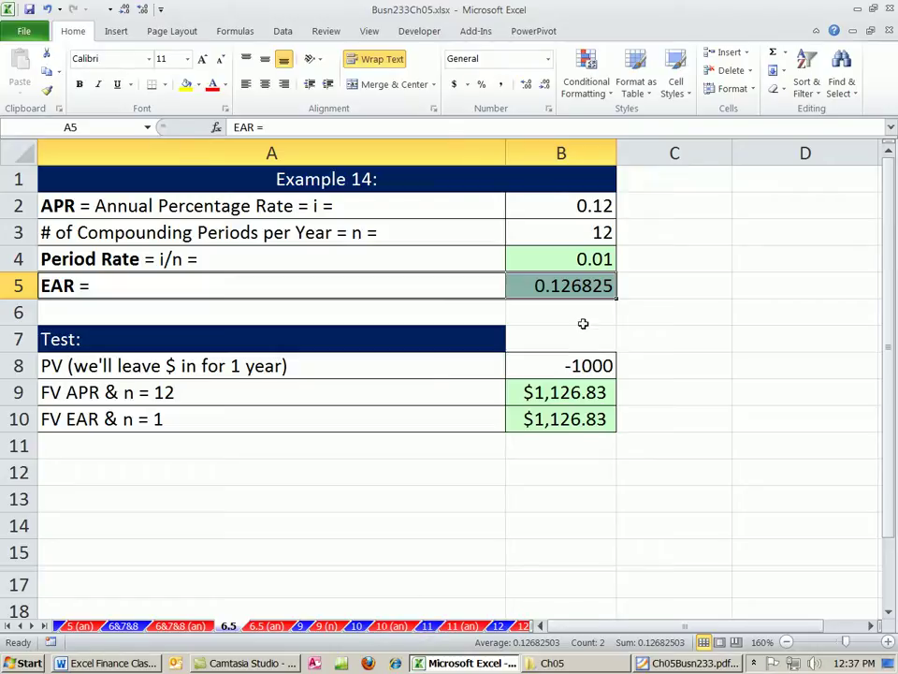
left_click(579, 288)
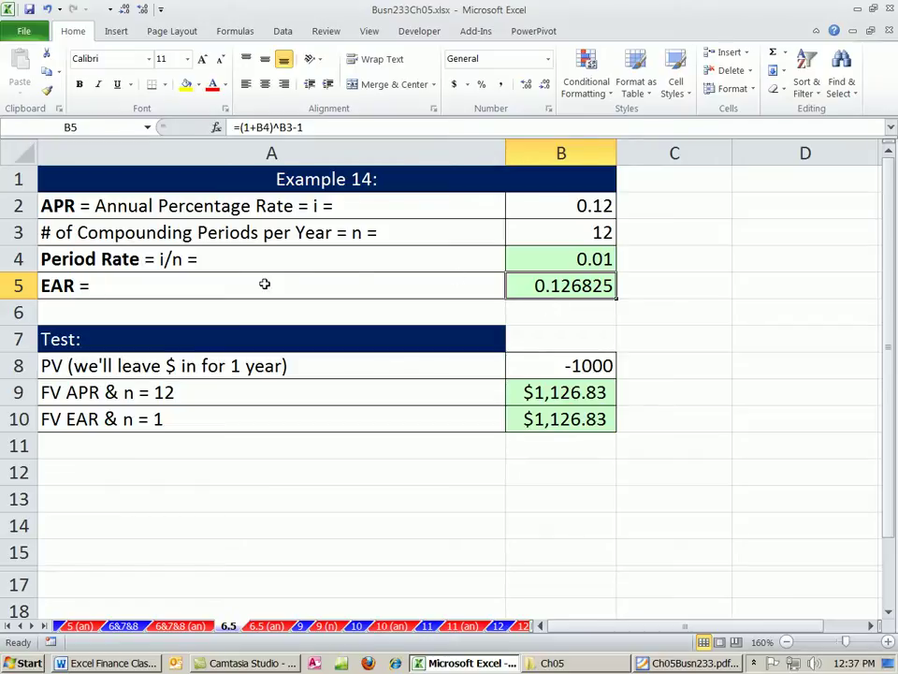
left_click_drag(263, 283, 540, 286)
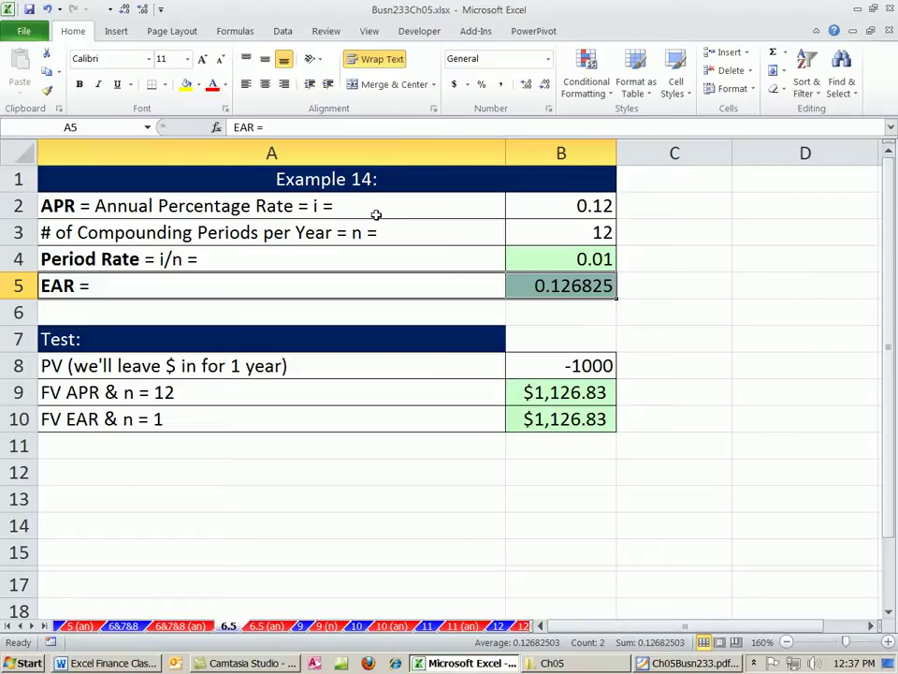
left_click_drag(409, 213, 526, 208)
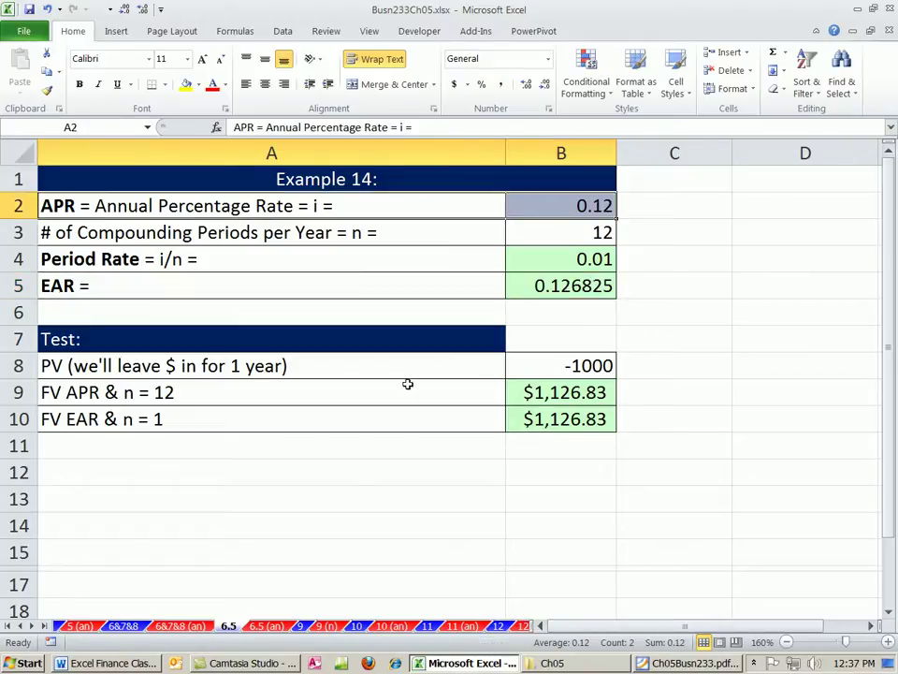
- Go to sheet 9's Example 17 and review the 11.00%/4 and 10.75%/365 inputs
left_click(300, 625)
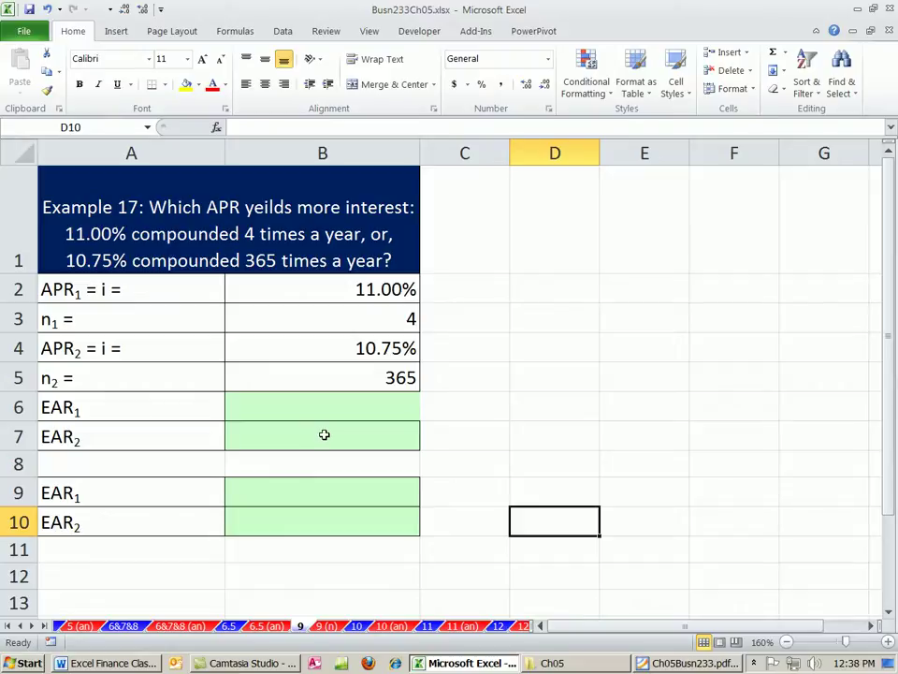
left_click(321, 290)
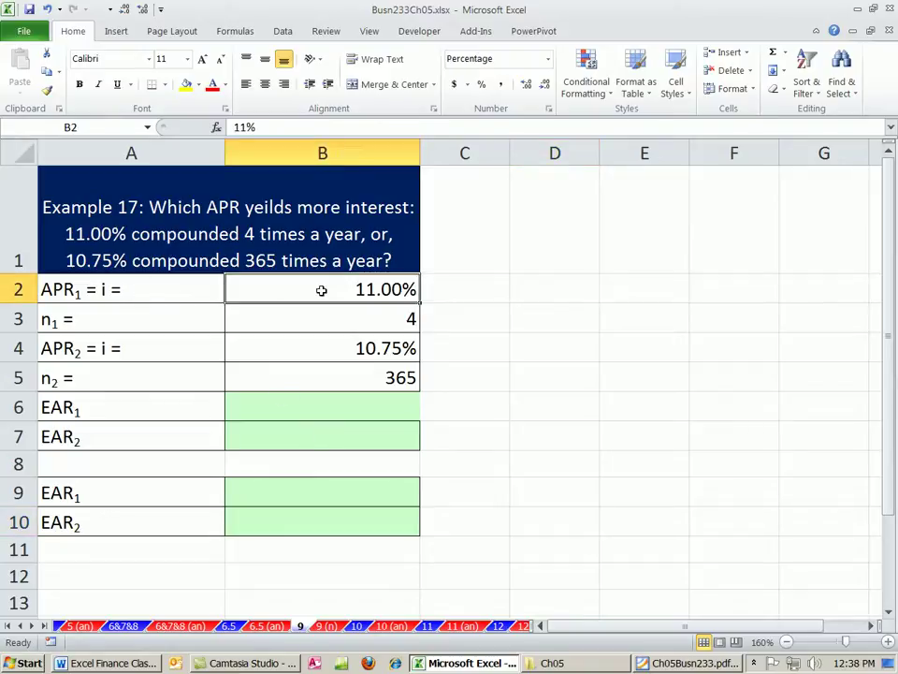
left_click(318, 321)
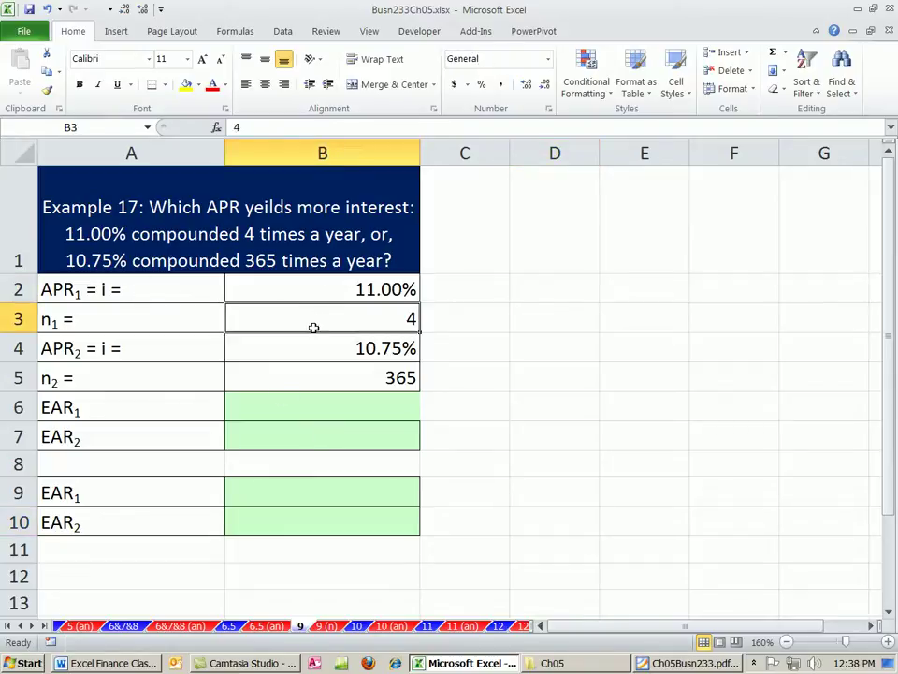
left_click(303, 343)
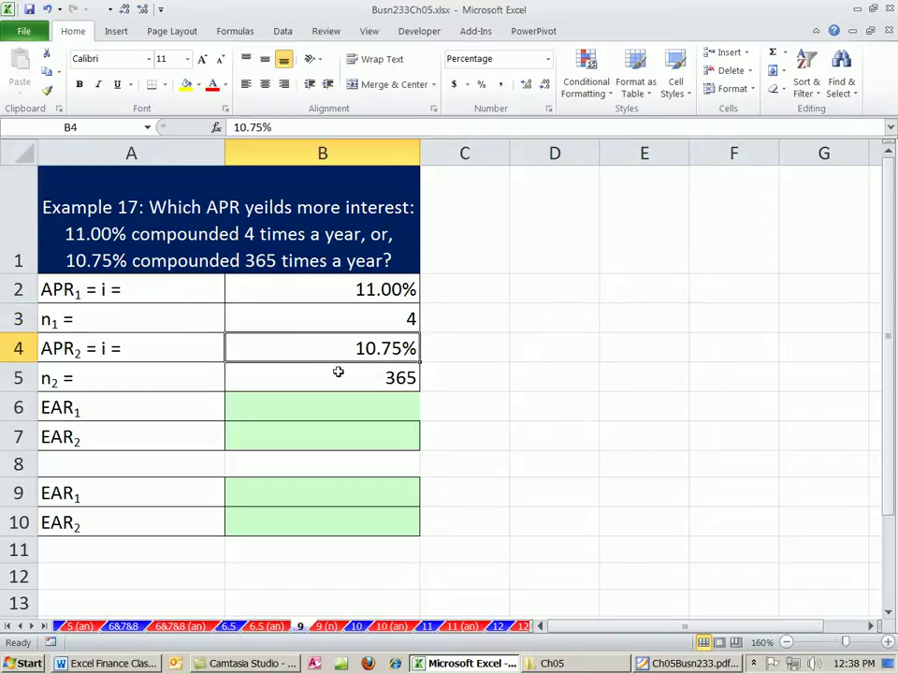
left_click(343, 374)
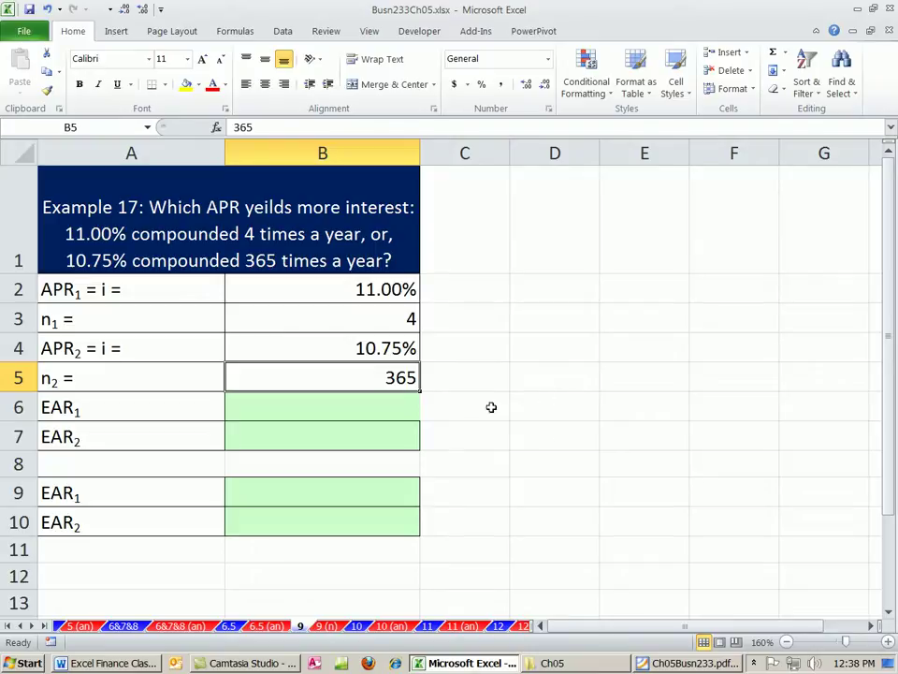
- Apply All Borders to EAR1 cell B6, then recheck the n1 and n2 values
left_click(416, 409)
left_click(165, 84)
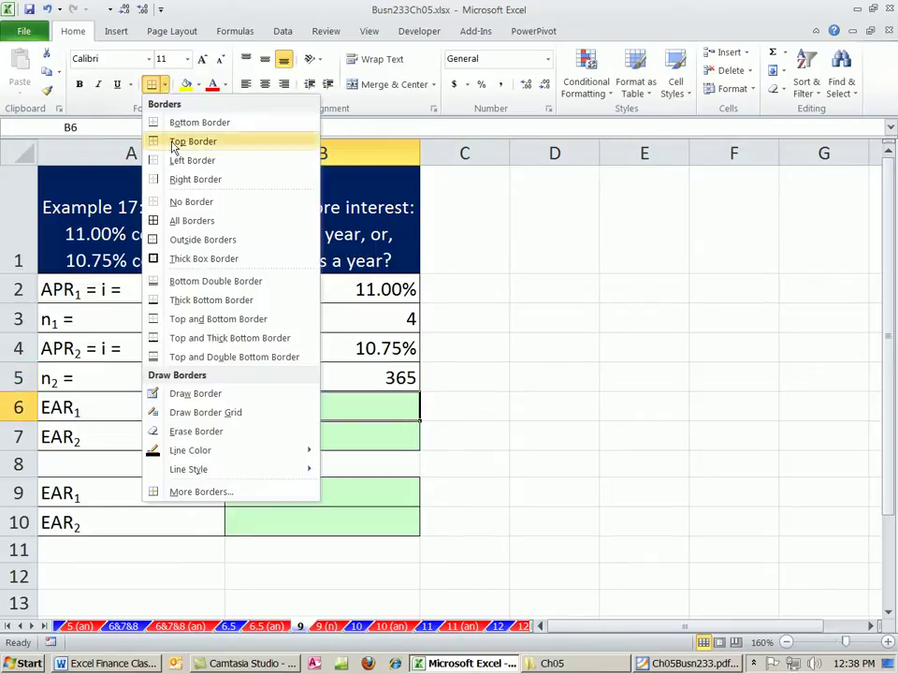
left_click(180, 218)
left_click(625, 428)
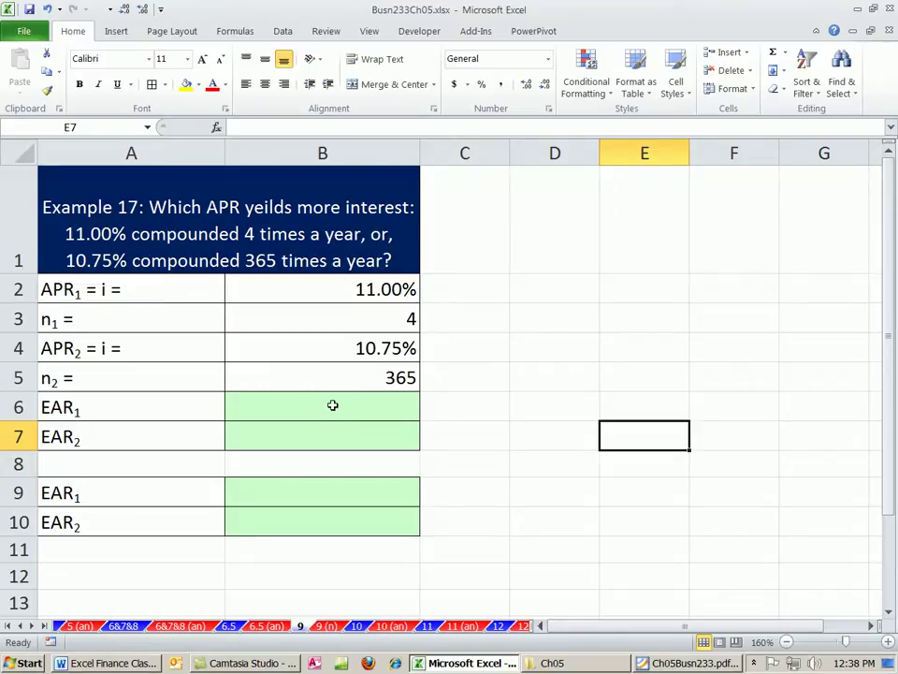
left_click(349, 318)
left_click(355, 381)
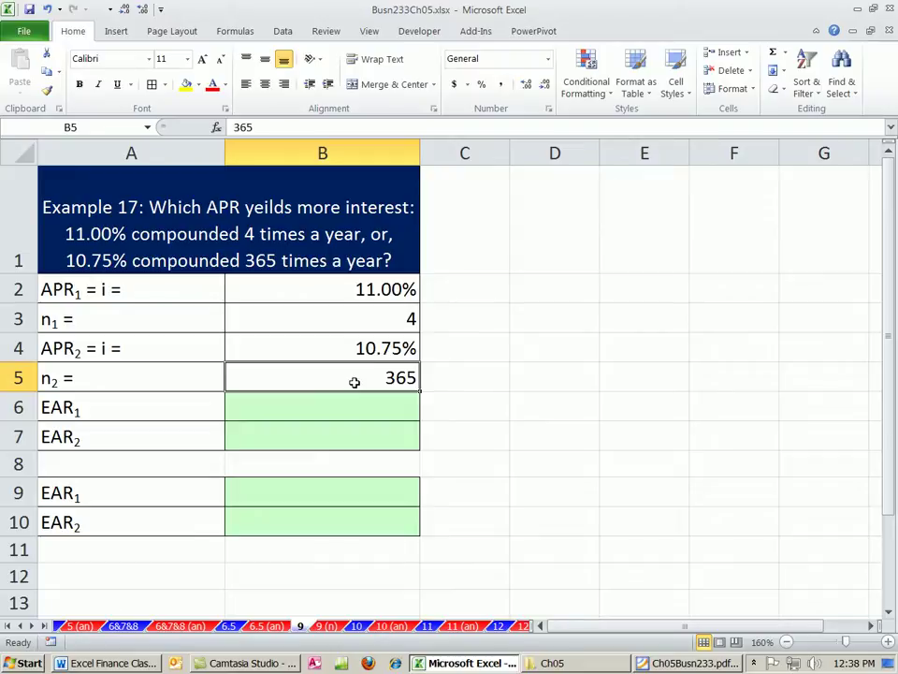
- Enter =(1+B2/B3)^B3-1 in B6 for the first EAR, 0.114621259
left_click(363, 412)
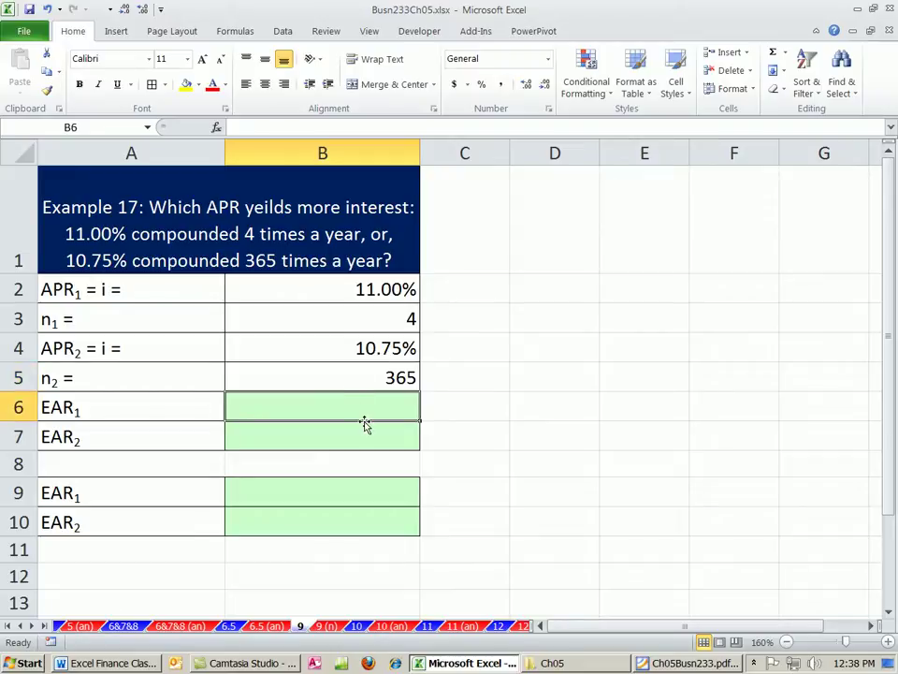
type("=")
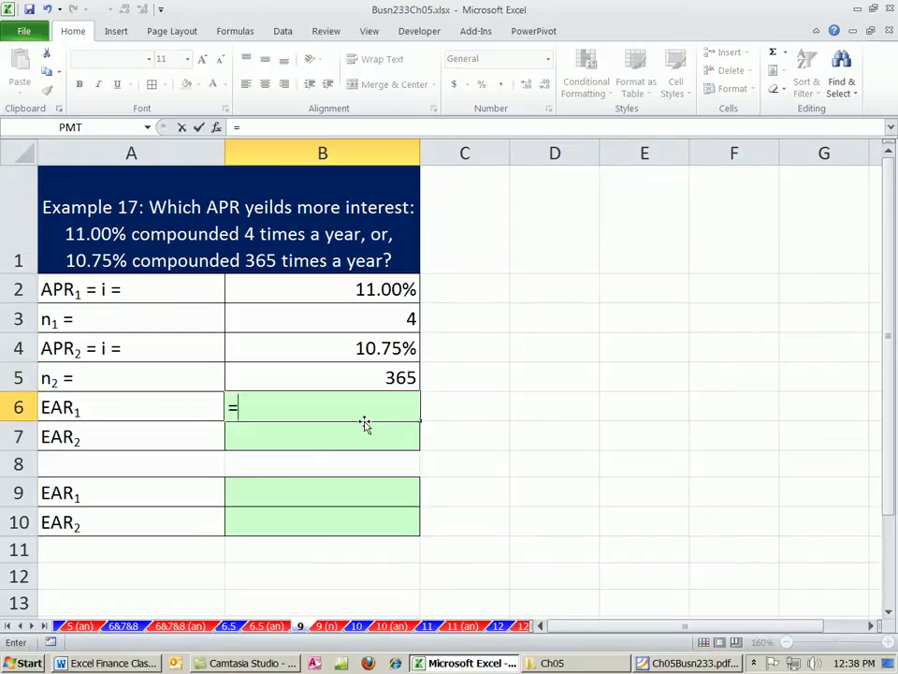
type("(1+")
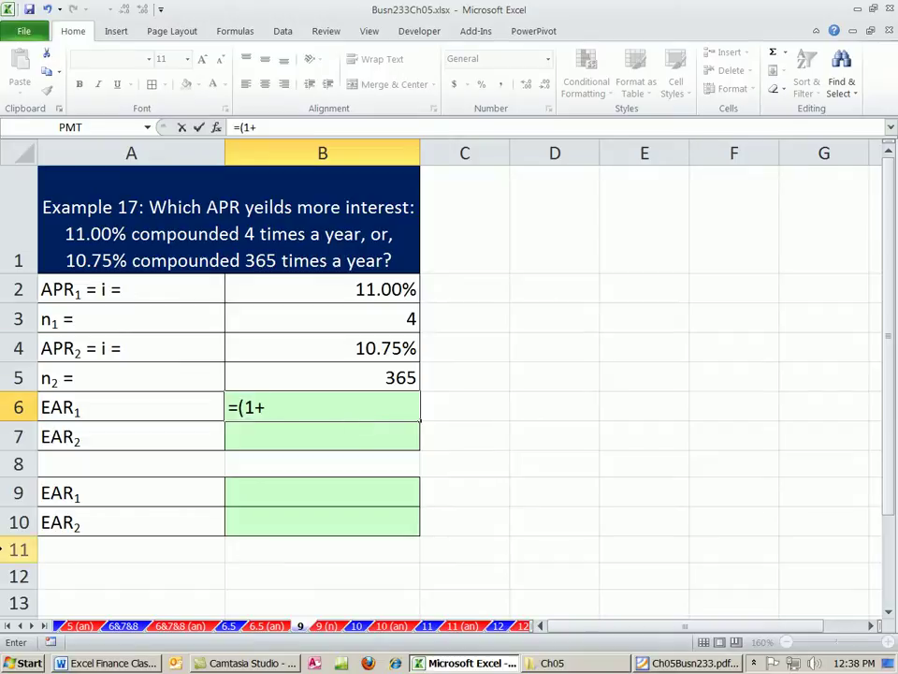
left_click(337, 288)
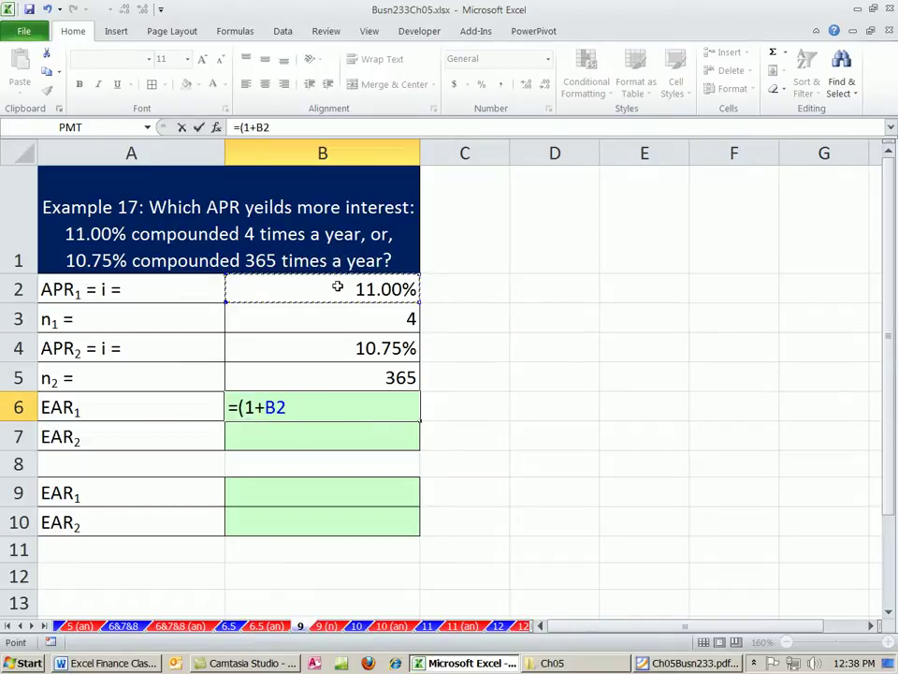
type("/")
left_click(283, 317)
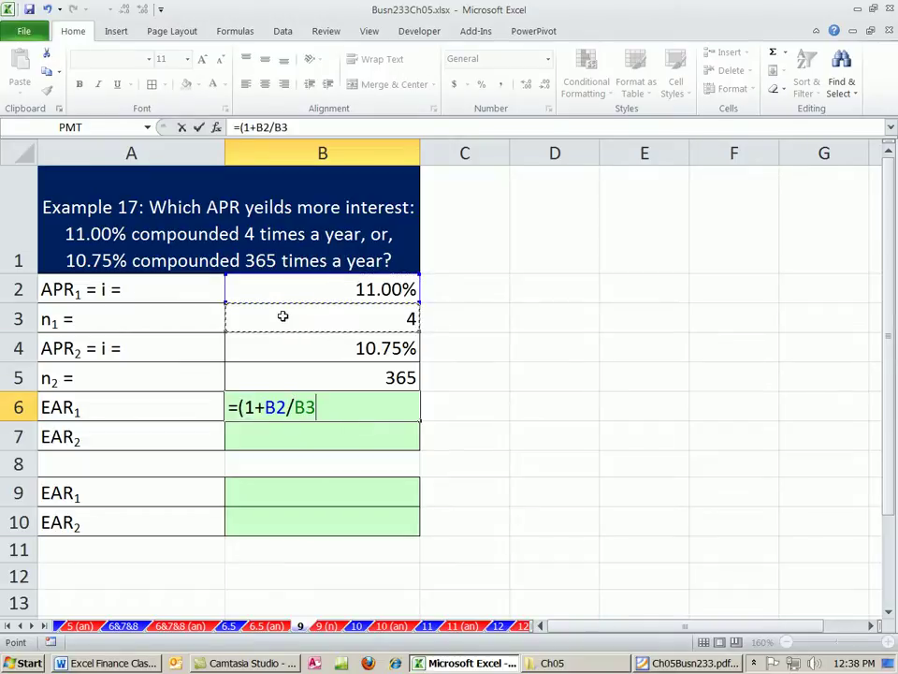
type(")^")
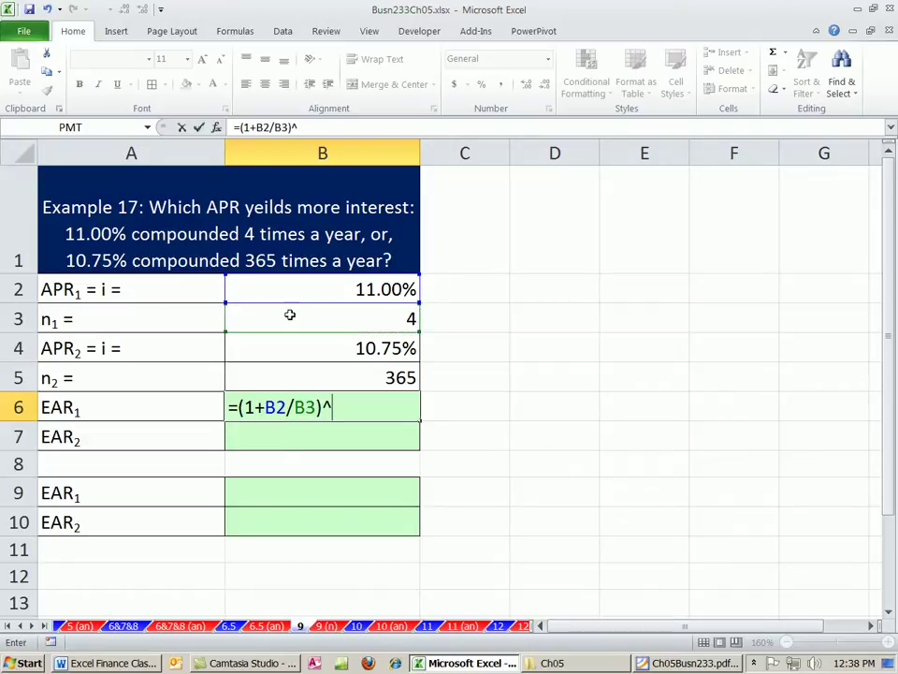
left_click(291, 318)
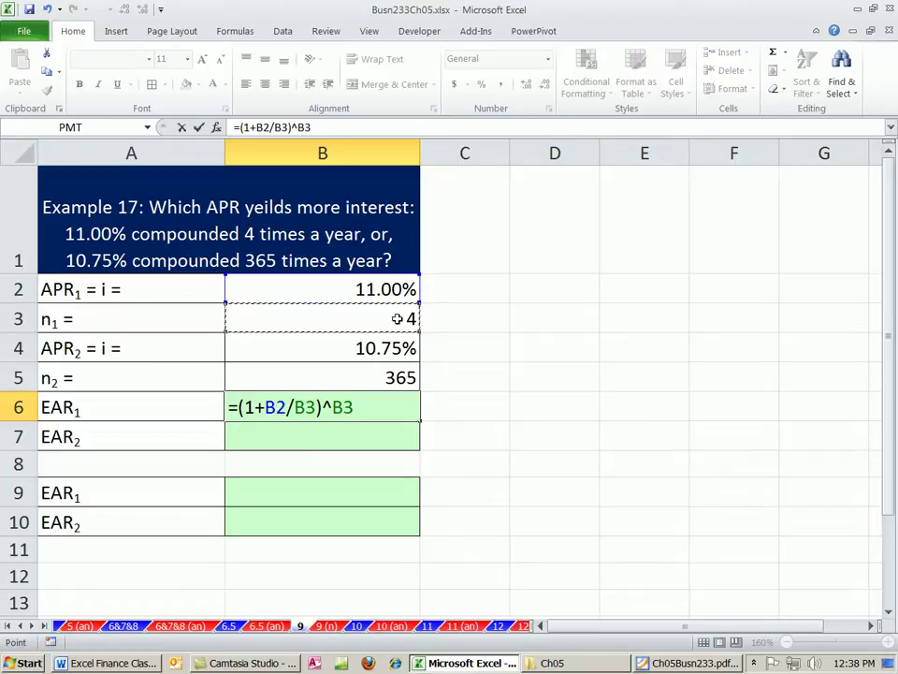
type("-1")
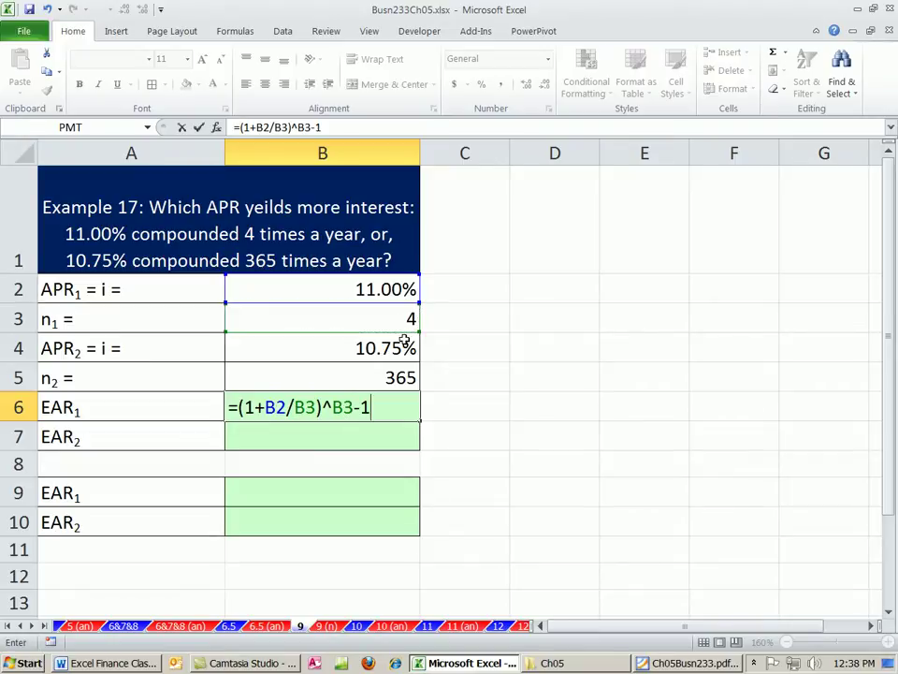
key("Return")
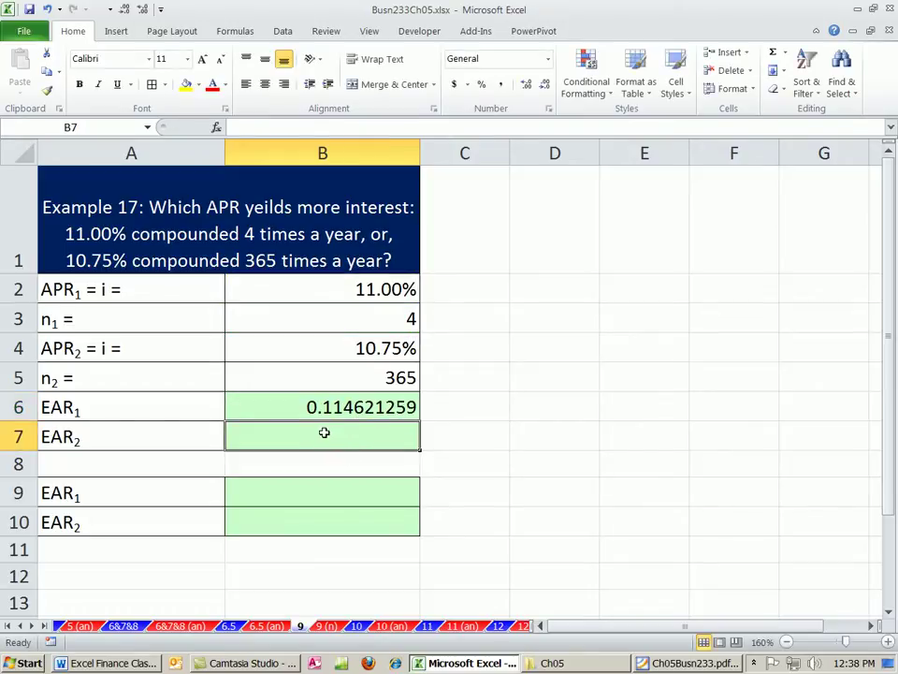
- Enter =(1+B4/B5)^B5-1 in B7 for the second EAR, 0.113473237
type("=(1+")
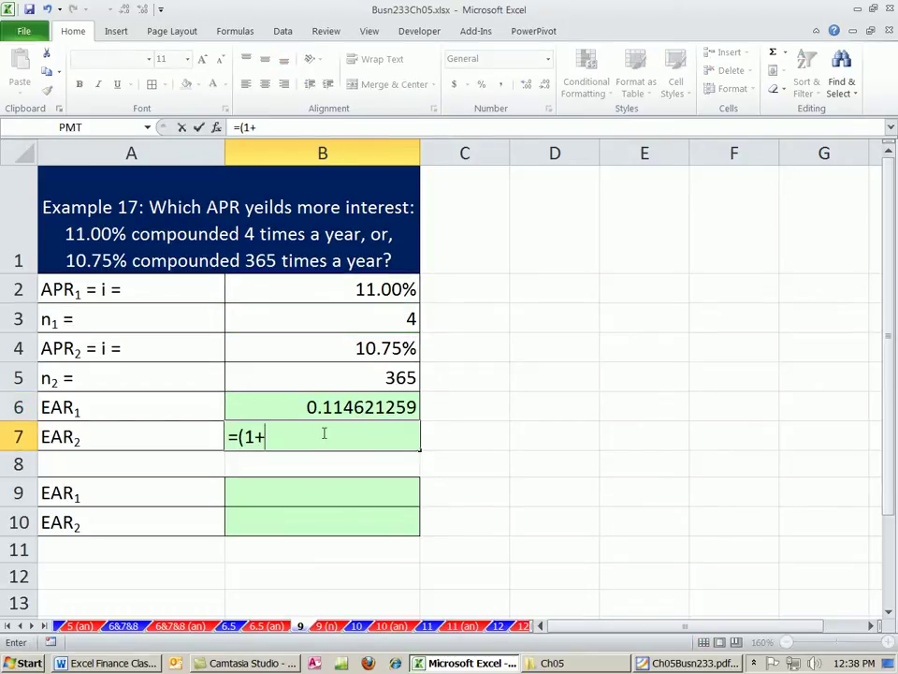
left_click(330, 354)
type("/")
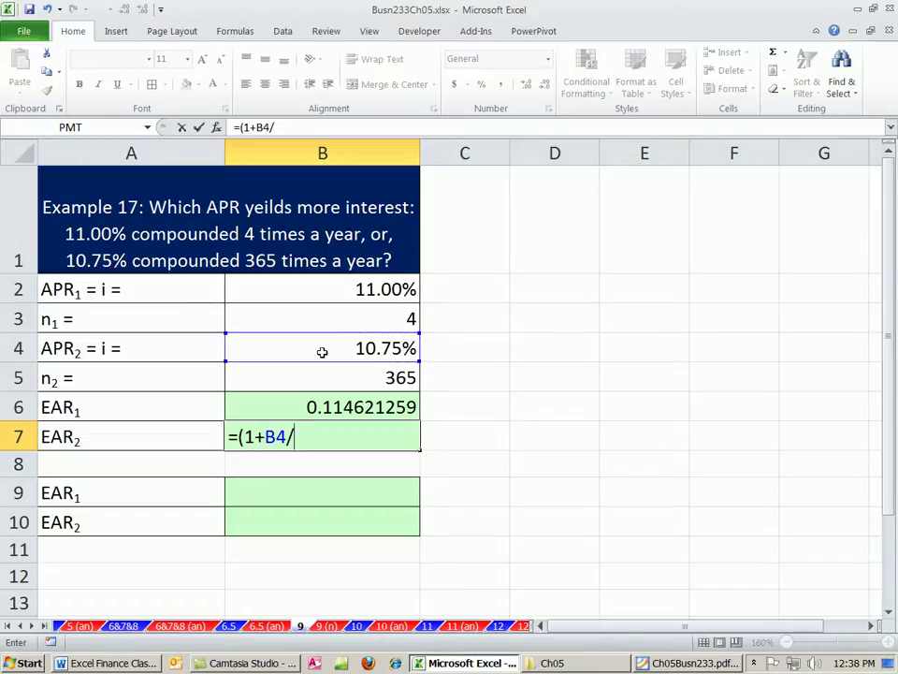
left_click(339, 377)
type(")^")
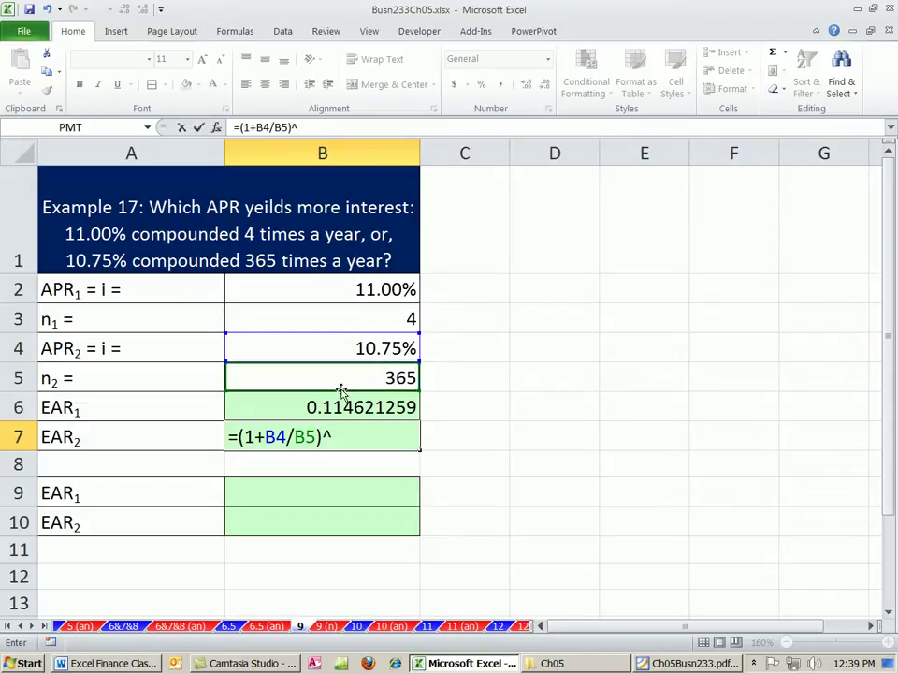
left_click(342, 384)
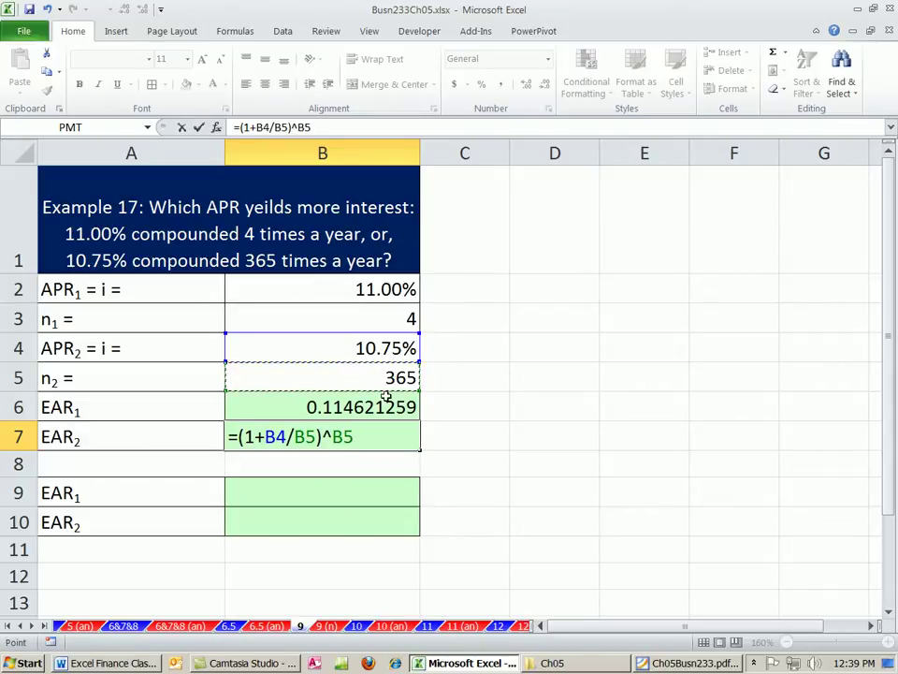
type("-1")
key("ctrl+Return")
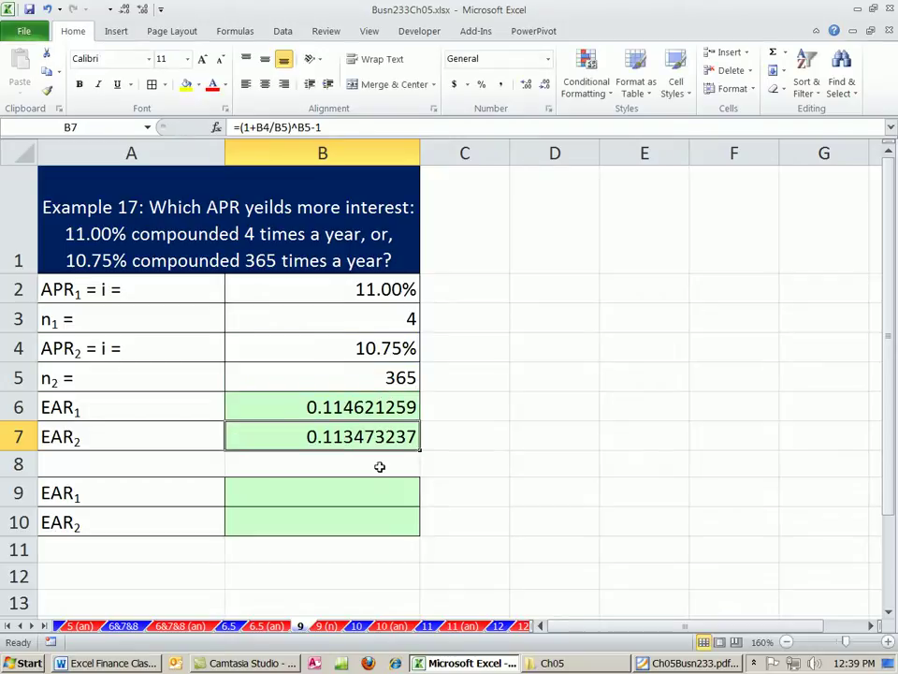
left_click(344, 406)
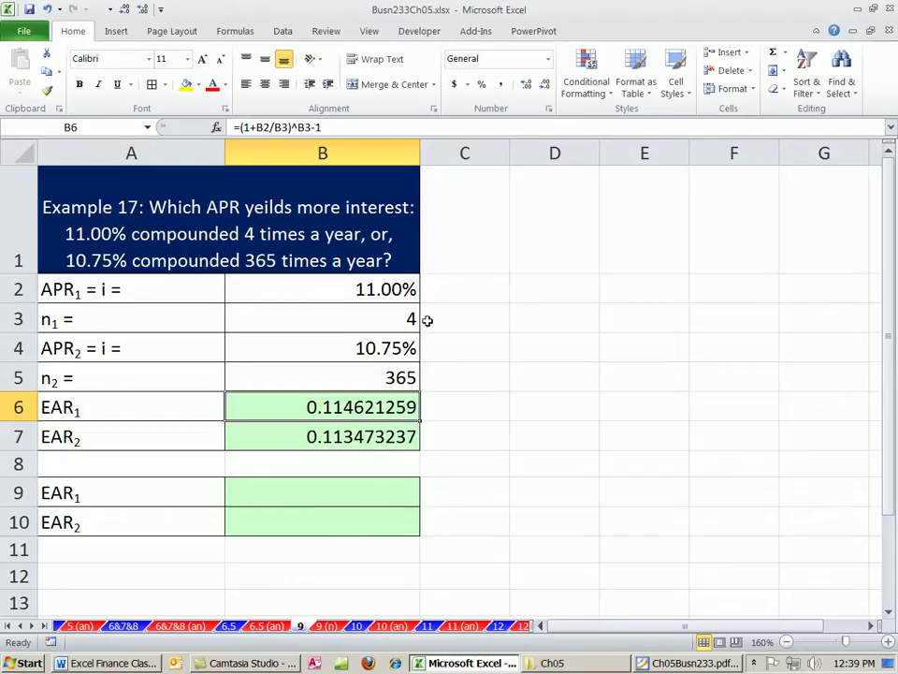
- Enter =EFFECT(B2,B3) in B9, returning 0.114621259
left_click(372, 494)
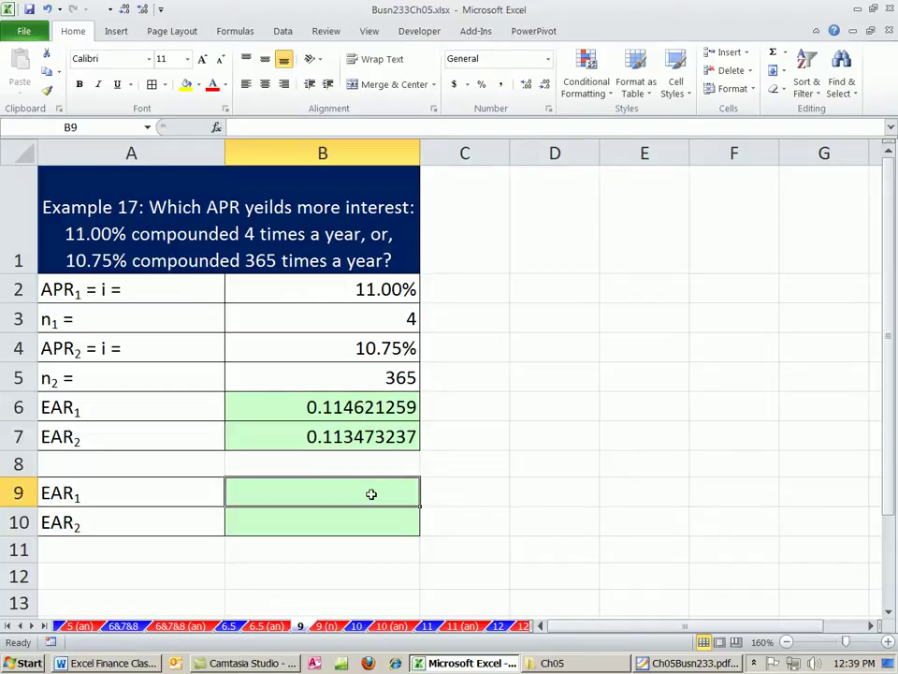
type("=ef")
key("Tab")
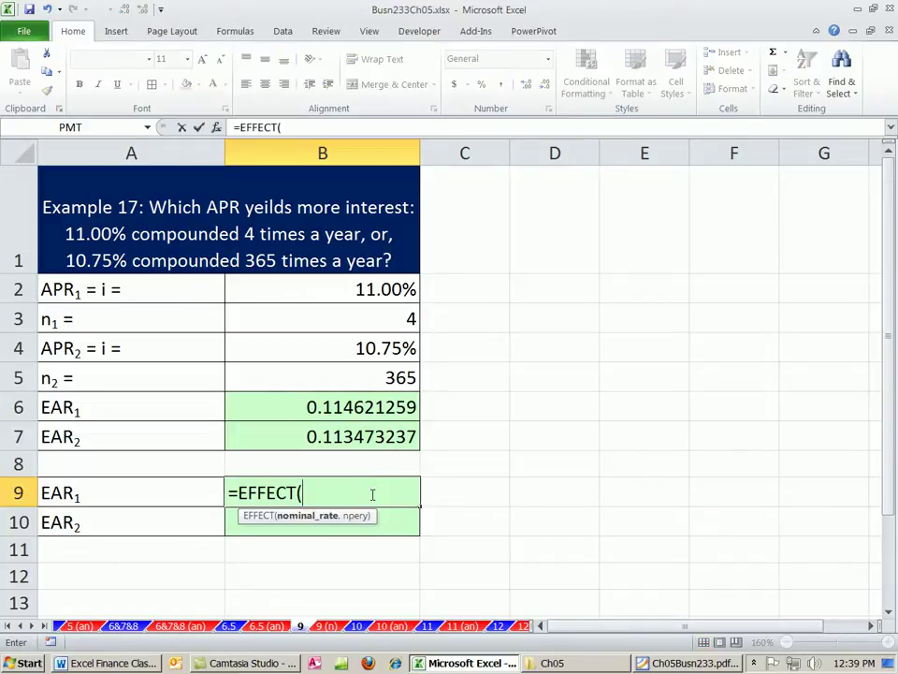
left_click(356, 294)
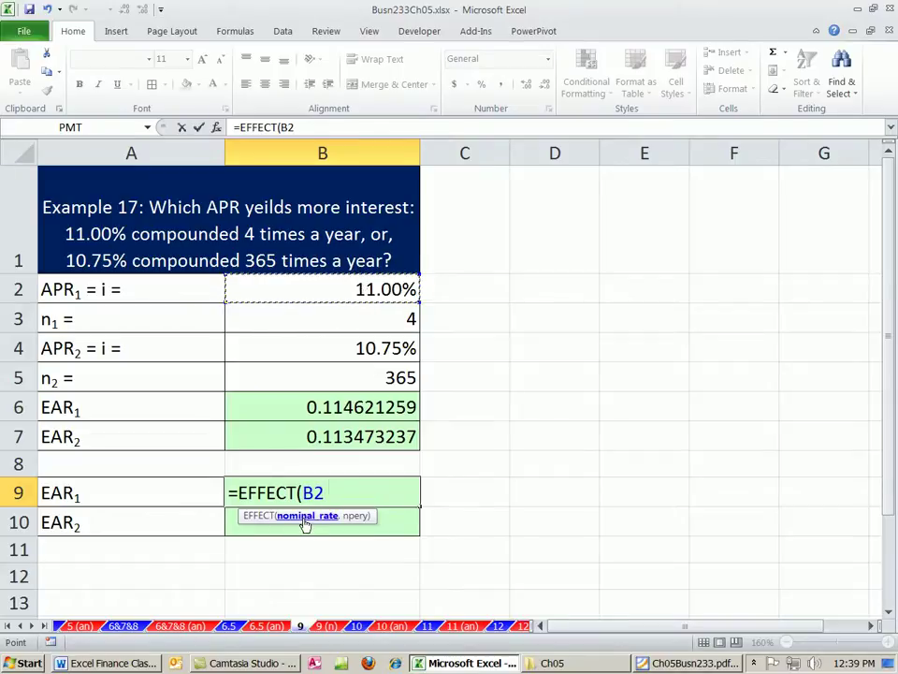
type(",")
left_click(384, 320)
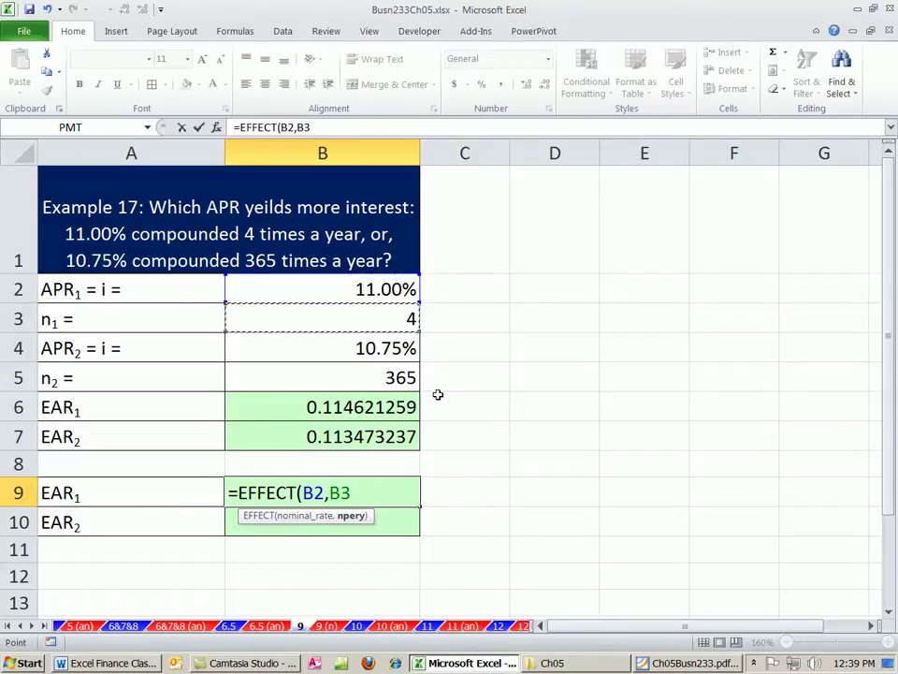
key("Return")
- Enter =EFFECT(B4,B5) in B10 for 0.113473237 and compare with B6's manual formula
type("=ef")
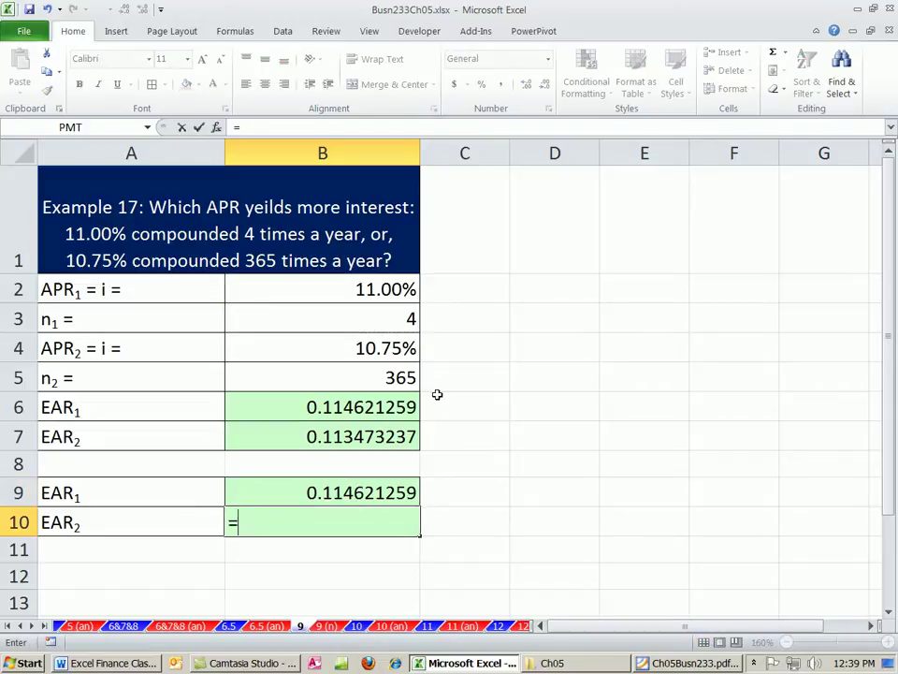
key("Tab")
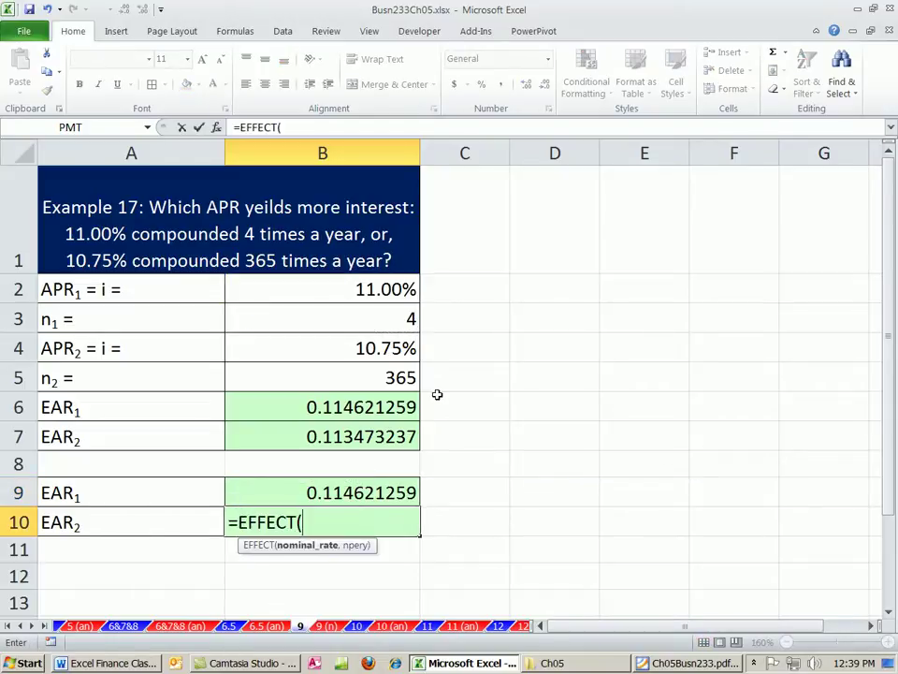
left_click(372, 347)
type(",")
left_click(378, 378)
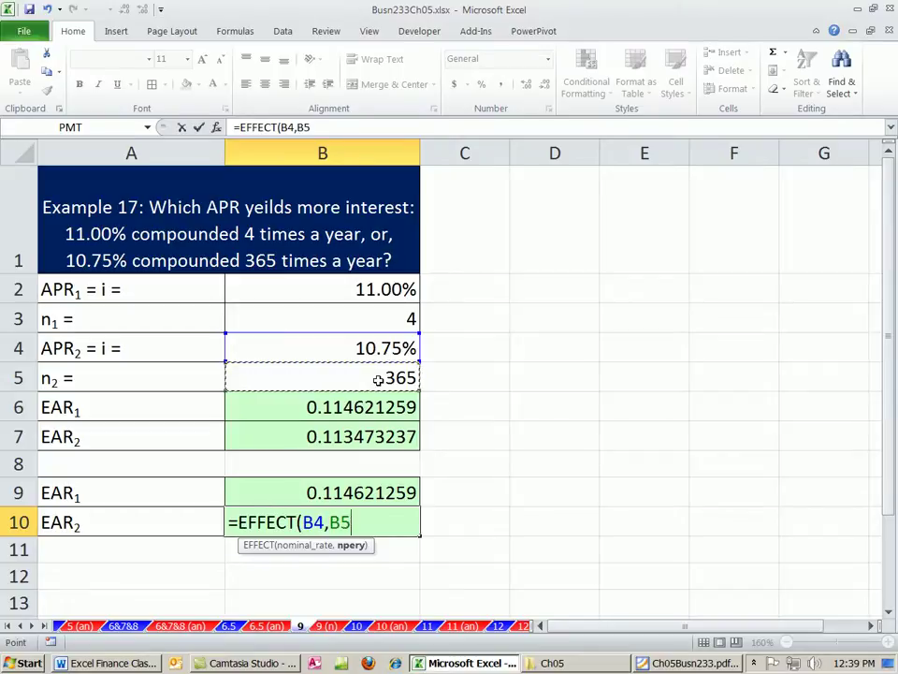
key("ctrl+Return")
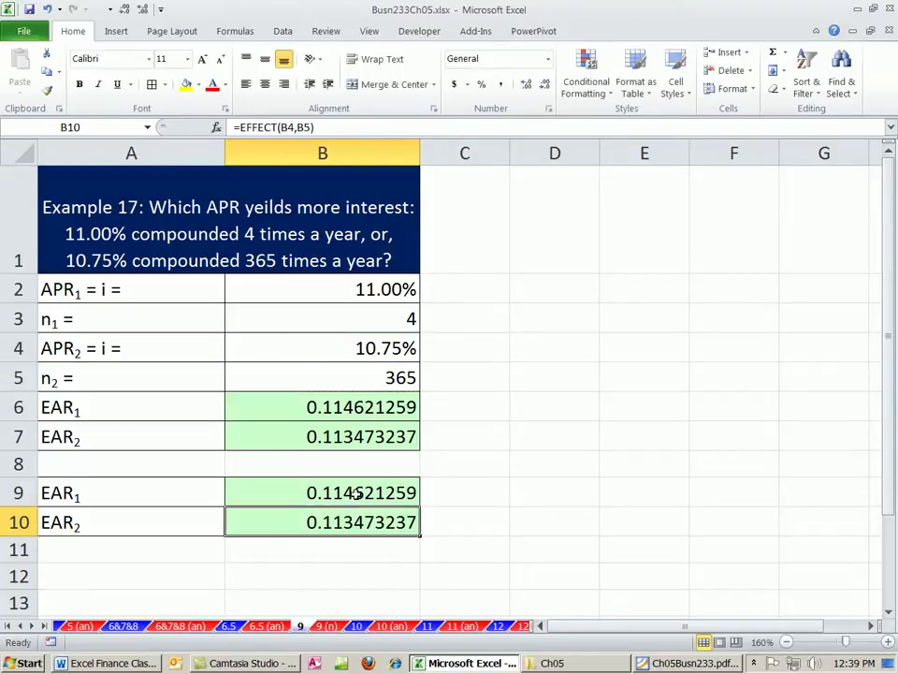
double_click(391, 493)
key("Escape")
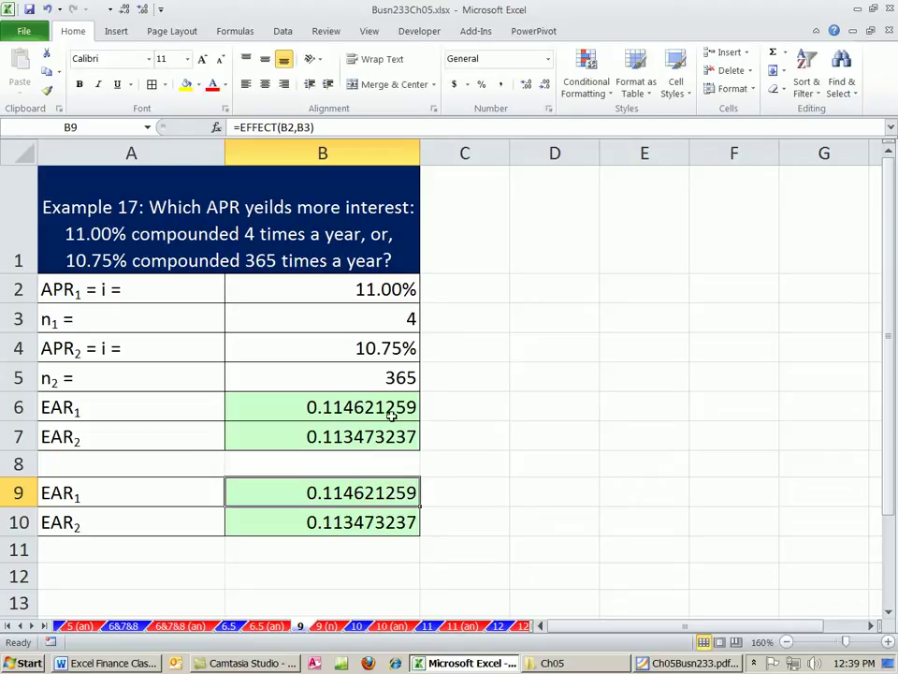
left_click(377, 407)
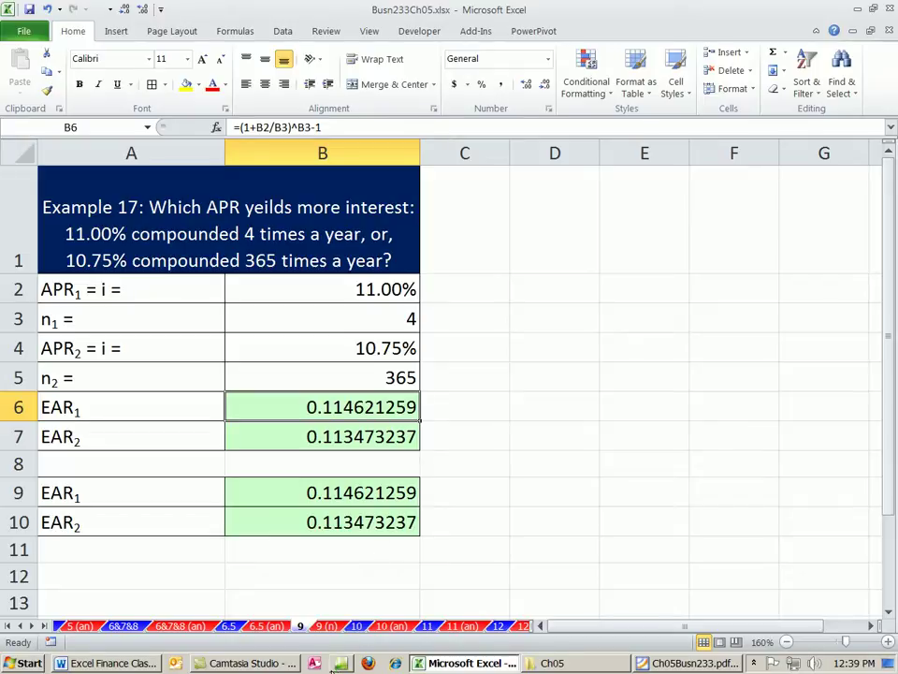
- Open sheet 10 and review the $225 check, $200 received and 15 days, selecting B7
left_click(358, 625)
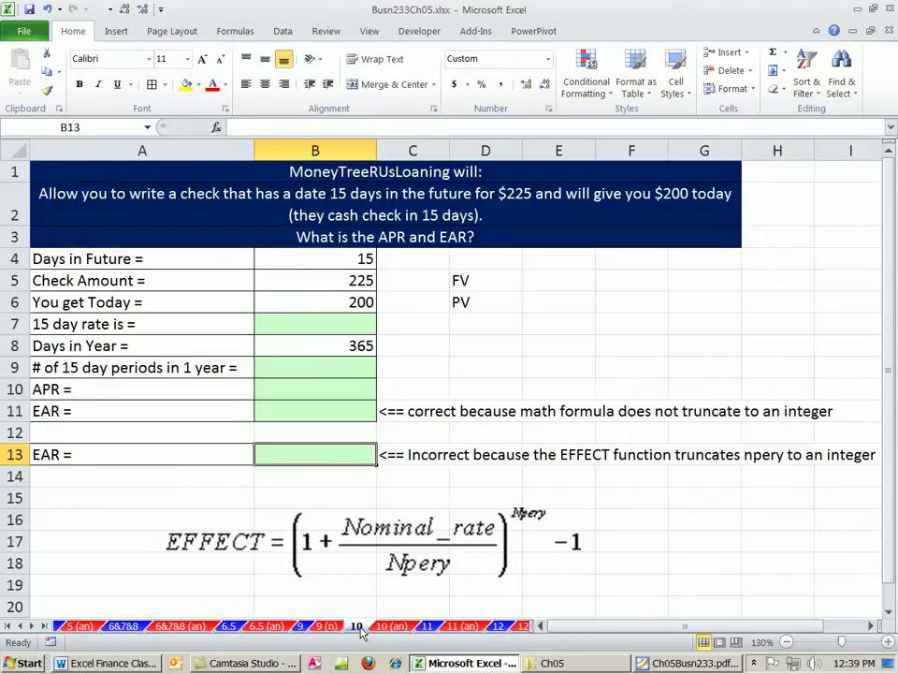
left_click(355, 328)
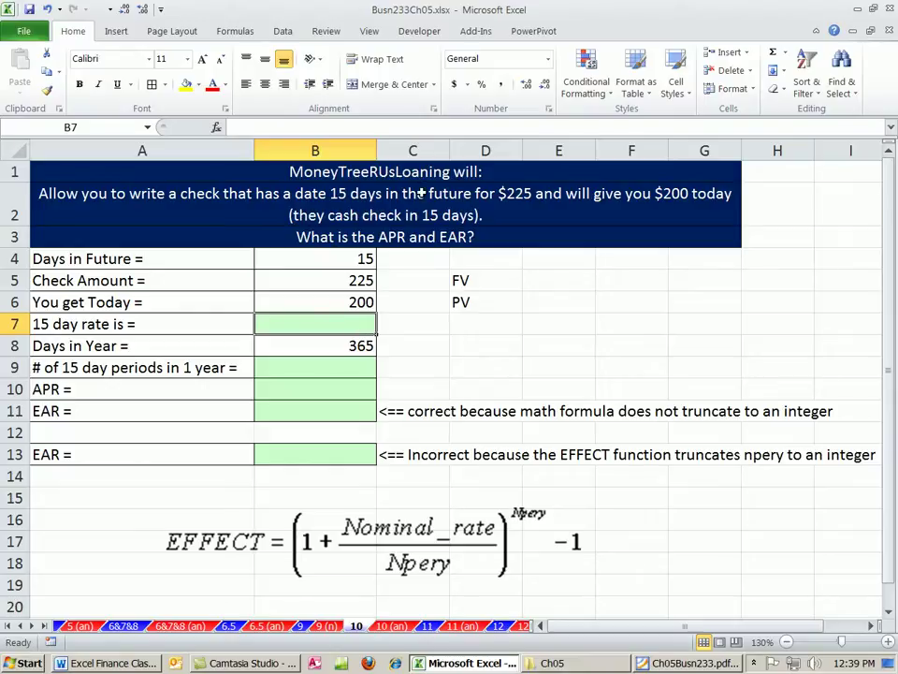
left_click(278, 284)
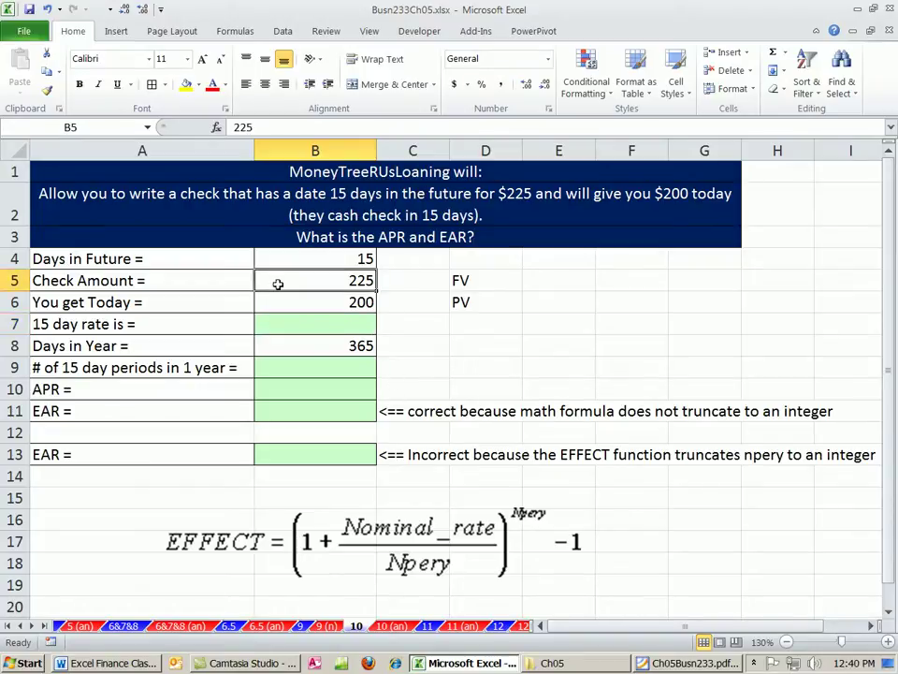
left_click(350, 302)
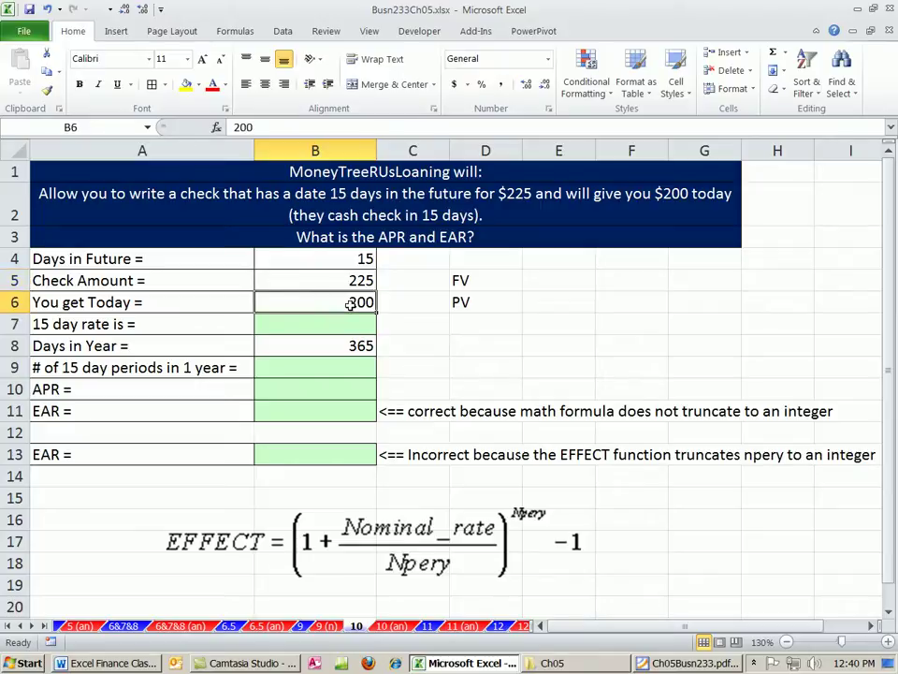
left_click(343, 261)
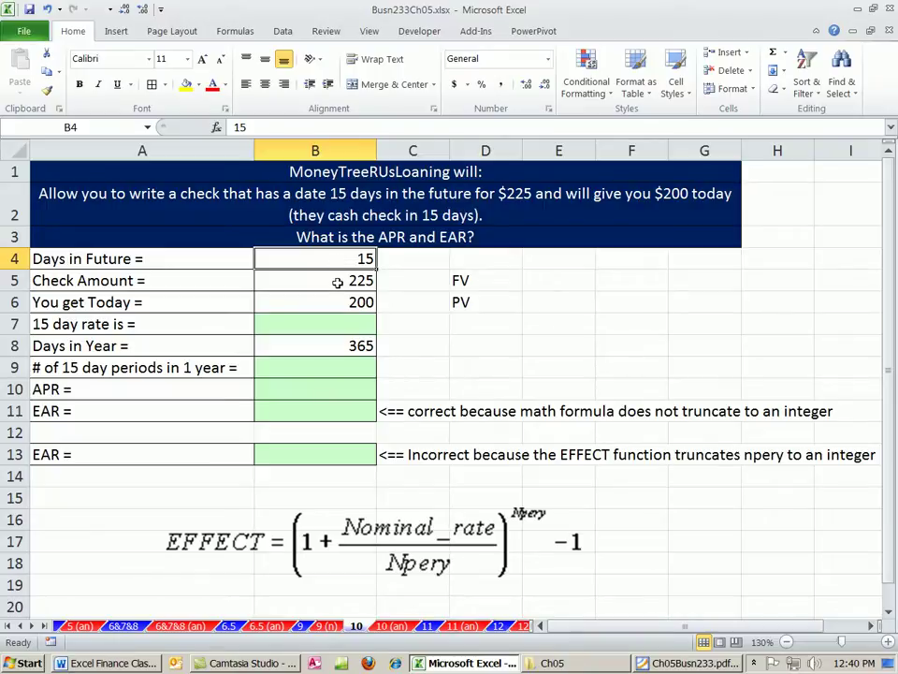
left_click_drag(338, 282, 362, 281)
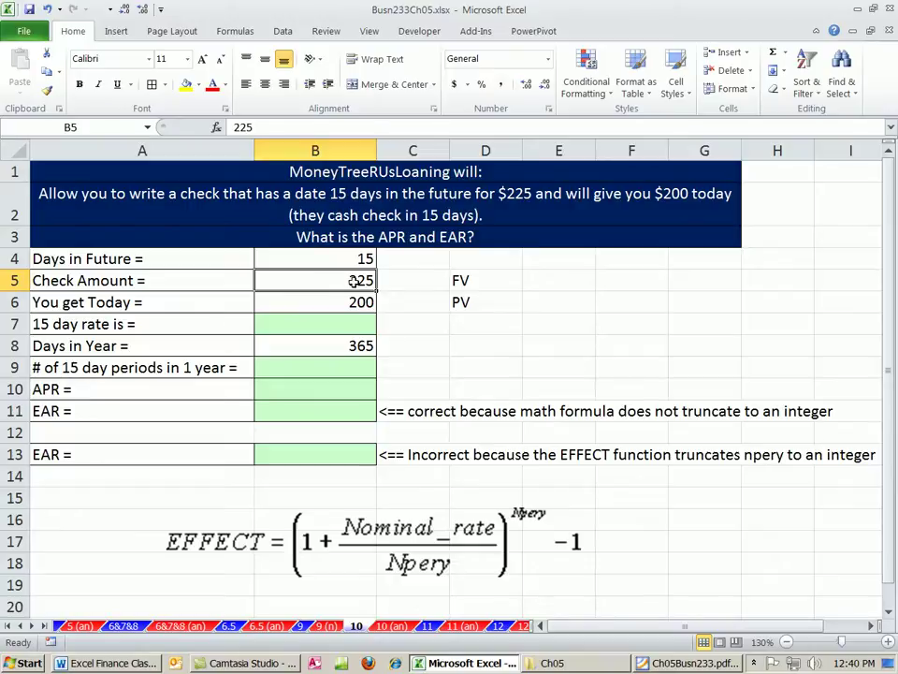
left_click(303, 322)
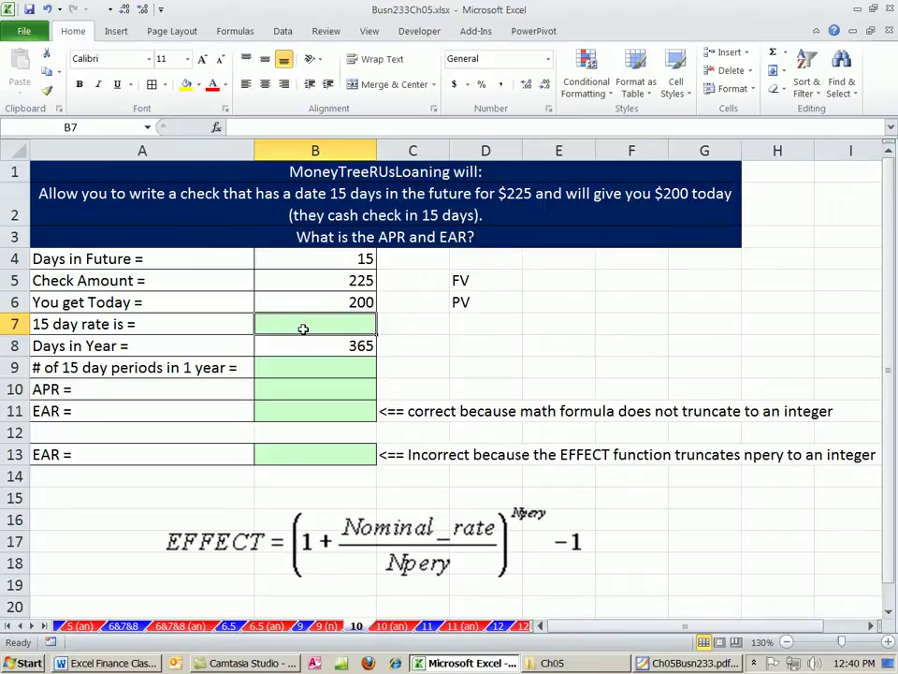
- Enter =B5/B6-1 in B7 for a 15-day rate of 0.125
type("=")
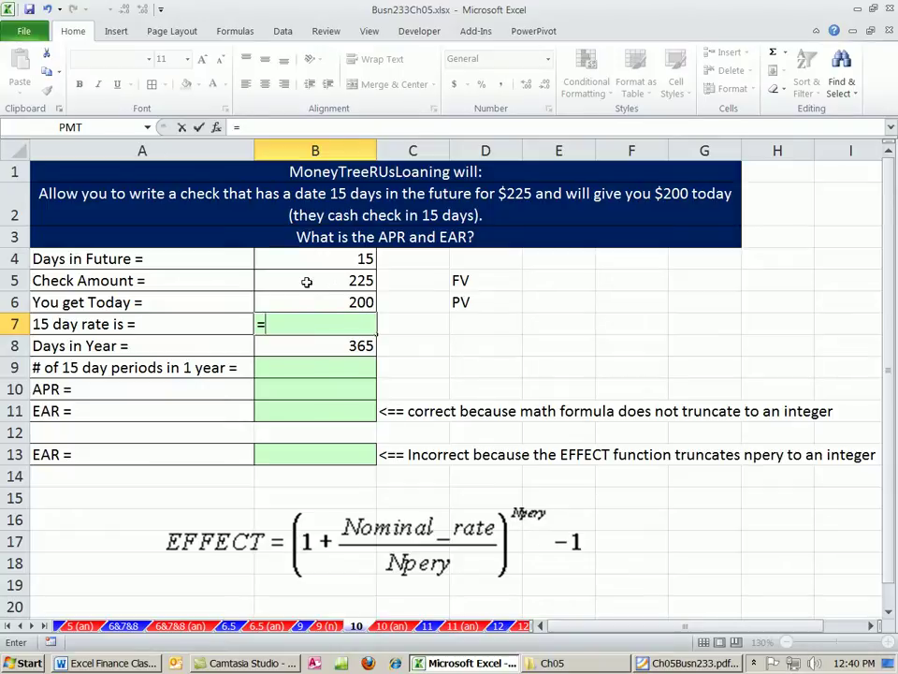
left_click(307, 282)
type("/")
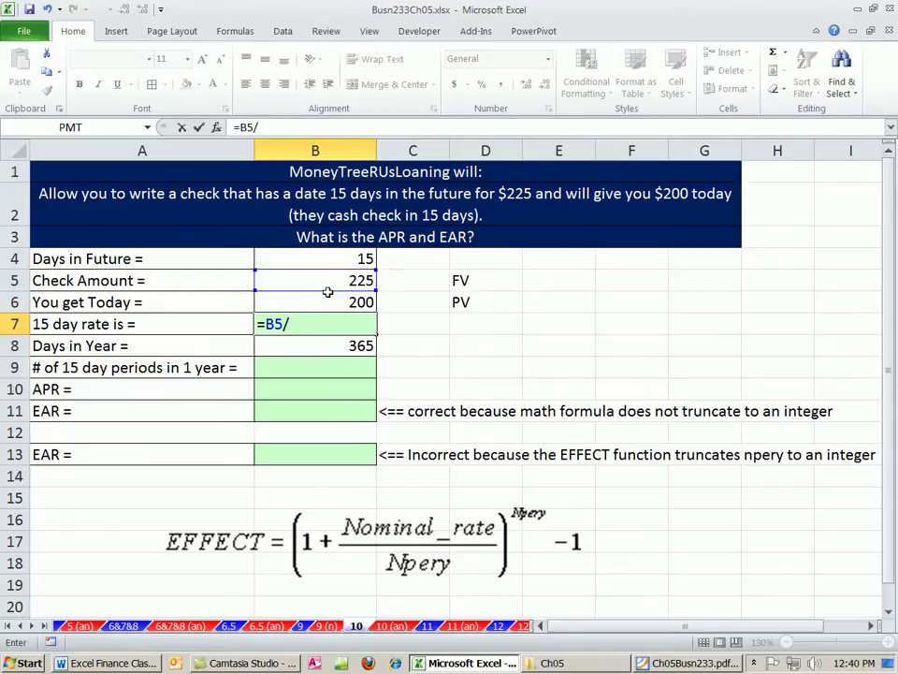
left_click(326, 307)
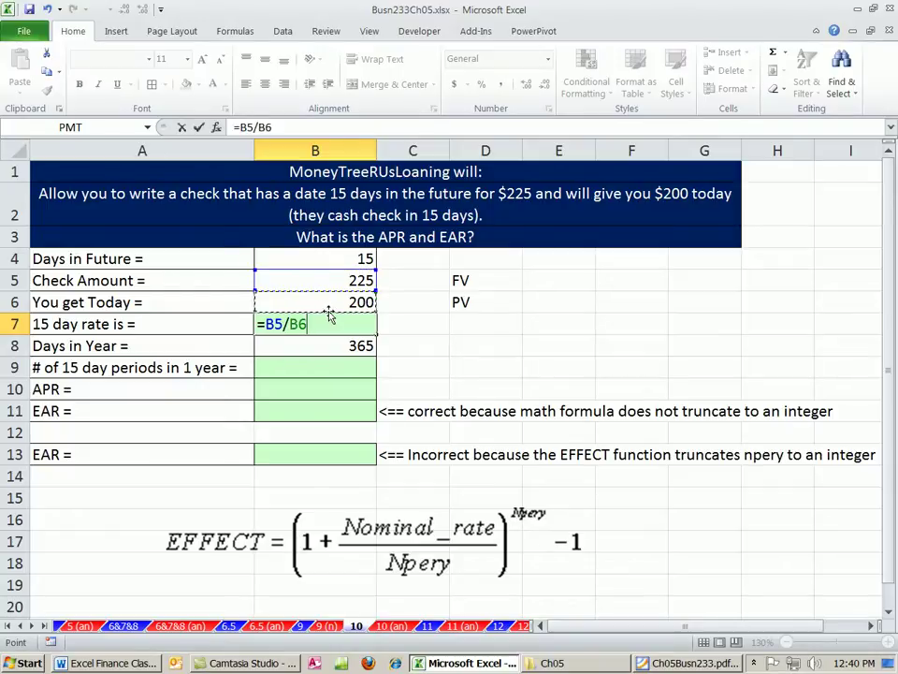
type("-1")
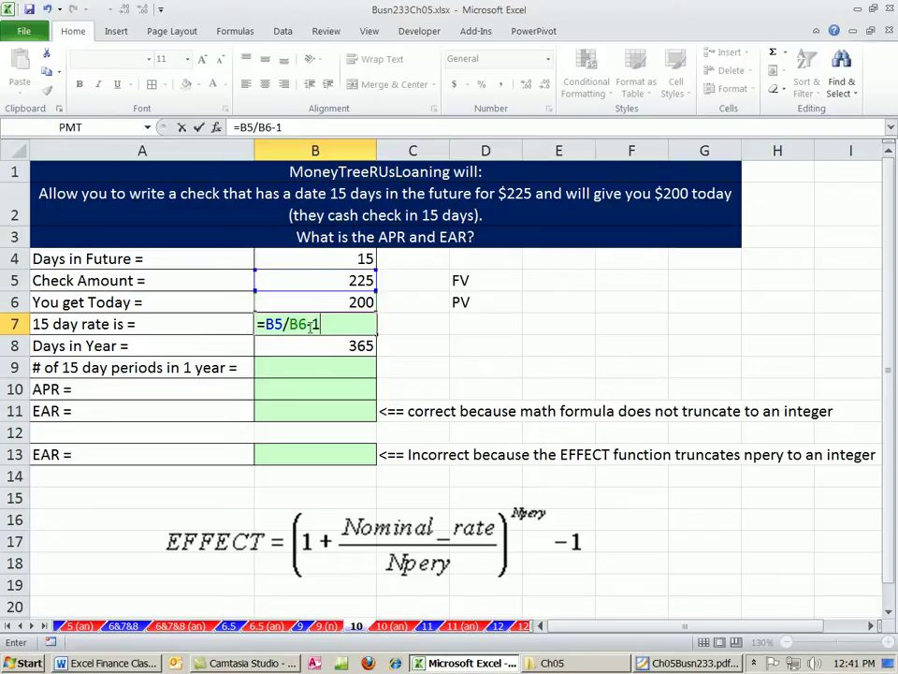
key("Return")
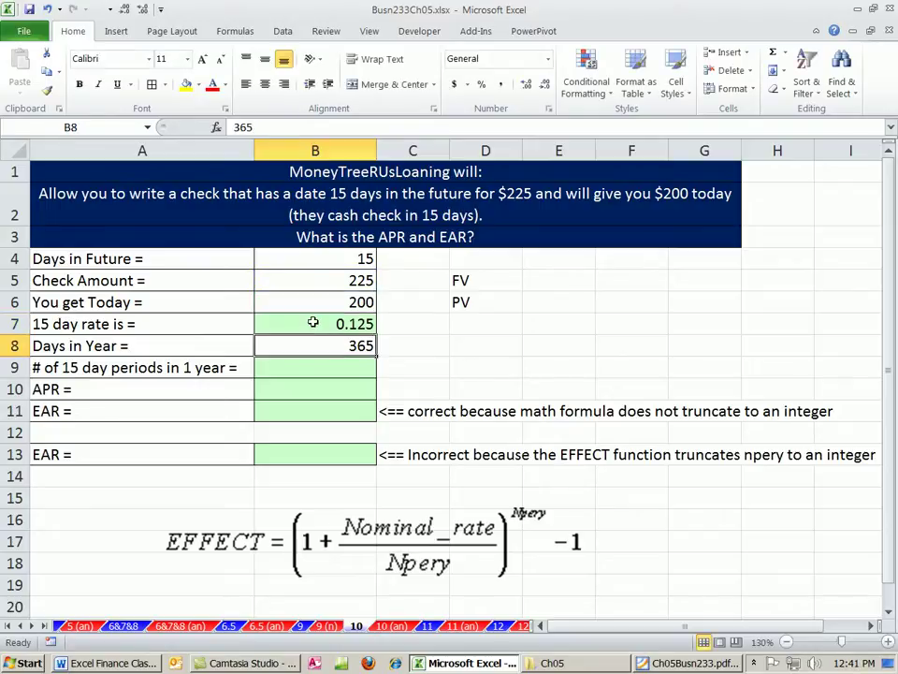
left_click(314, 323)
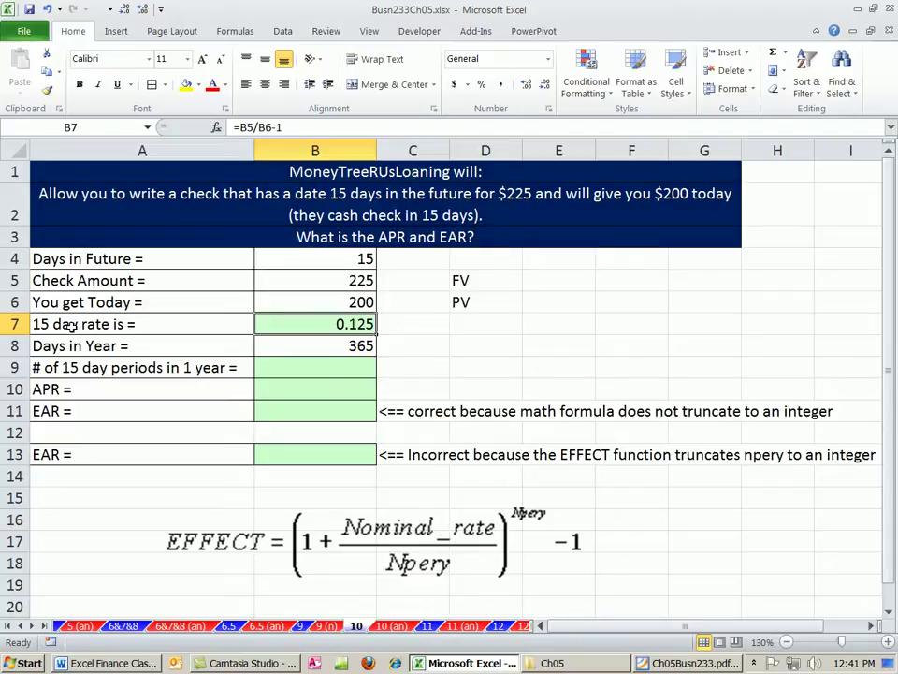
- Review the Days in Year, periods-per-year, 15-day rate and APR cells
left_click(318, 344)
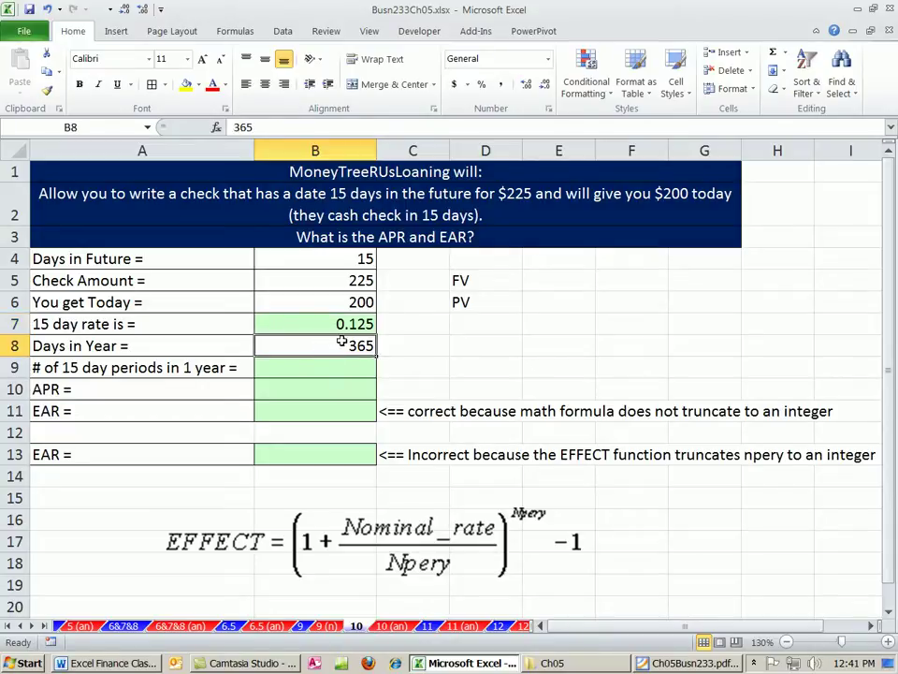
left_click(353, 366)
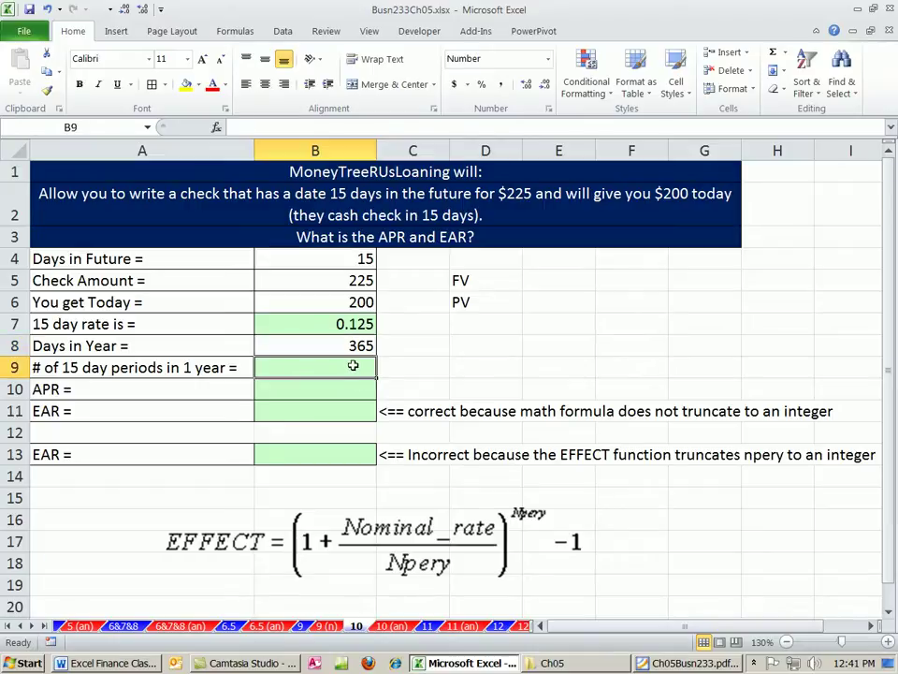
left_click(354, 323)
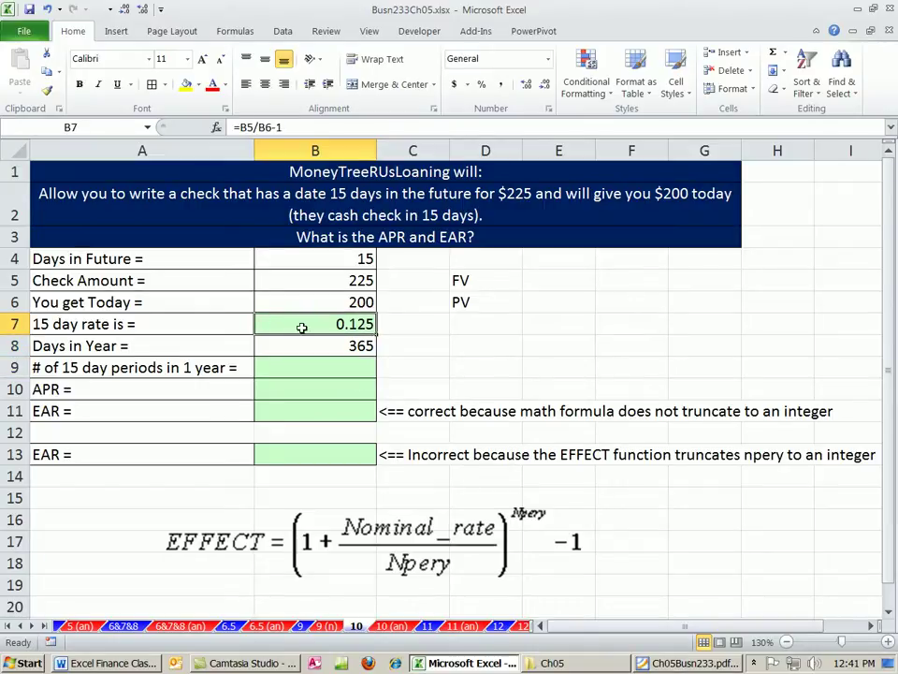
left_click(315, 390)
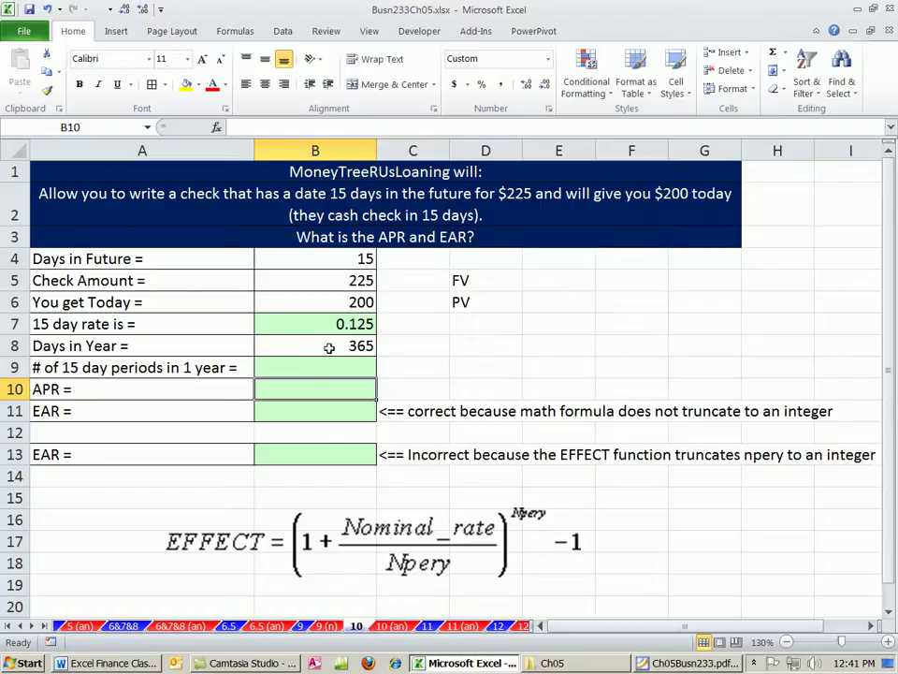
- Enter =B8/B4 in B9 for 24.33 fifteen-day periods per year
left_click(331, 367)
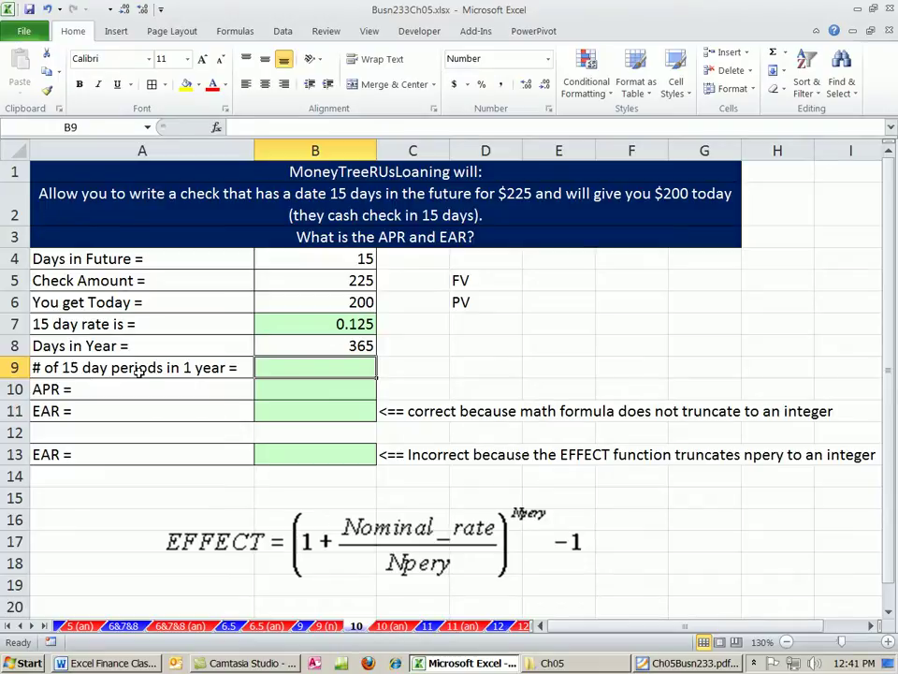
type("=")
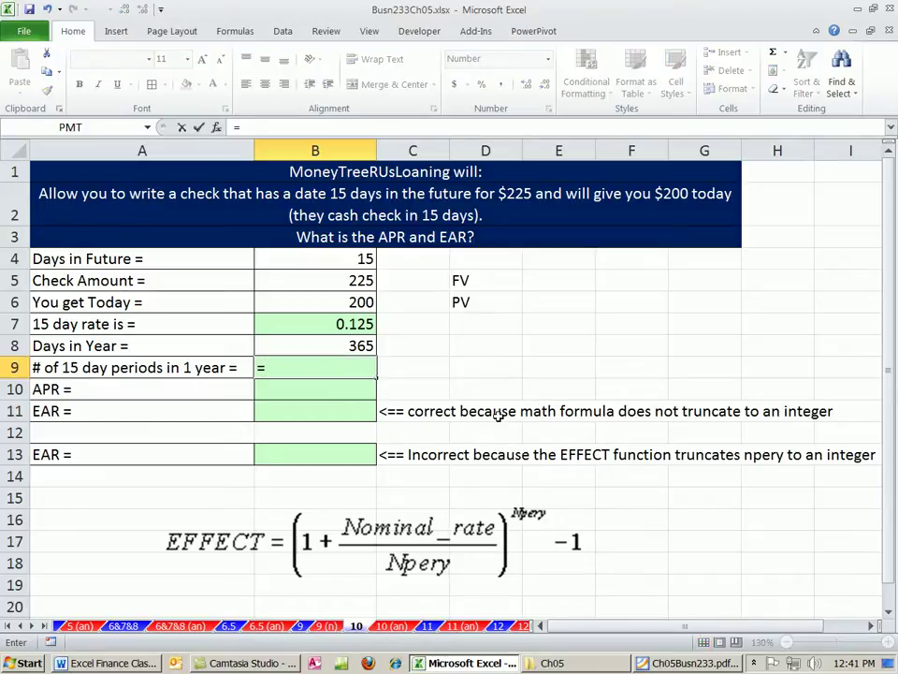
key("Up")
key("Up")
key("Down")
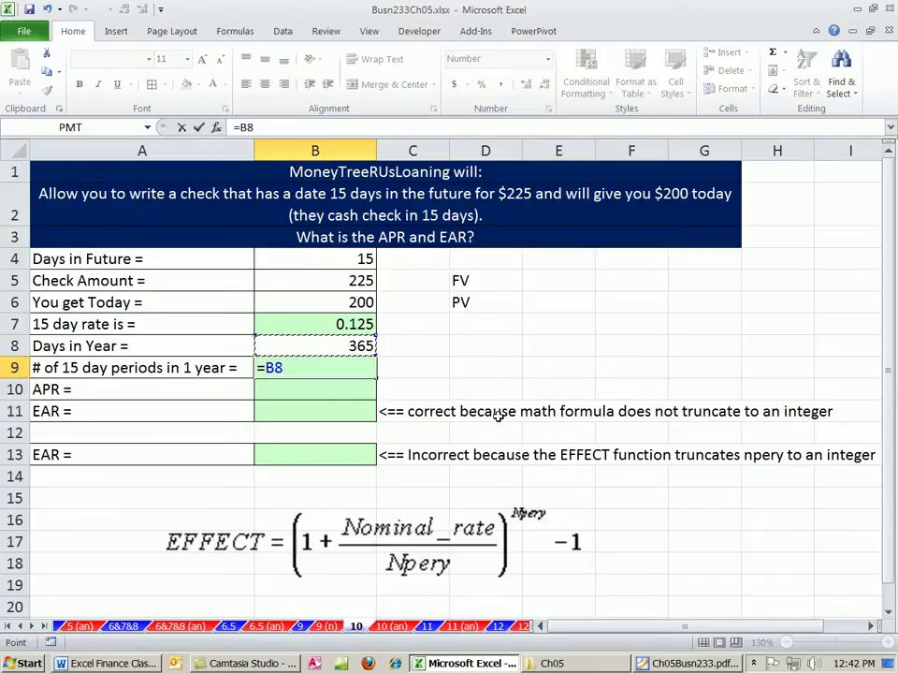
type("/")
key("Up")
key("Up")
key("Up")
key("Up")
key("Up")
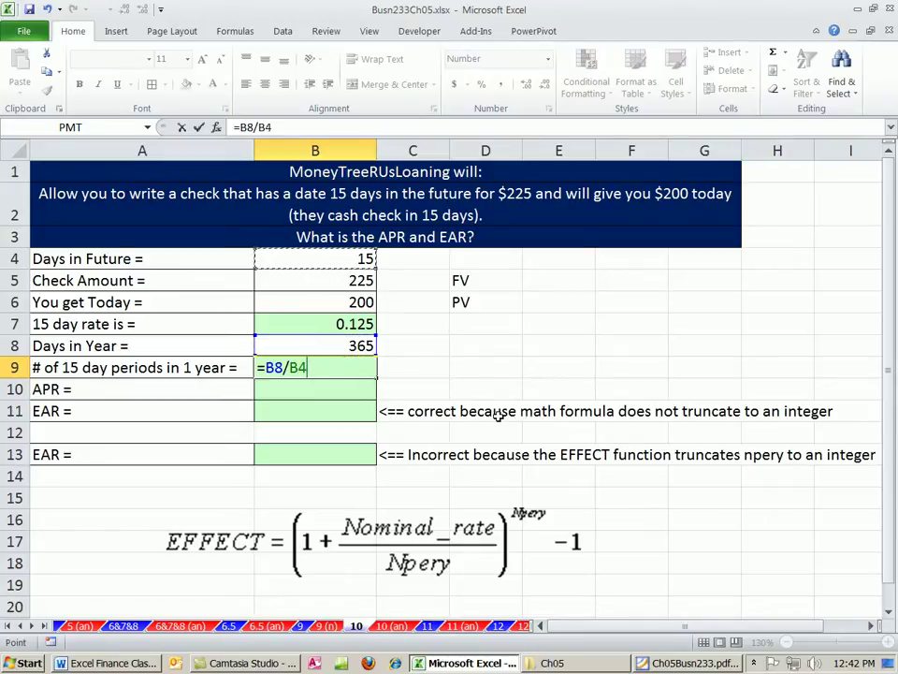
key("ctrl+Return")
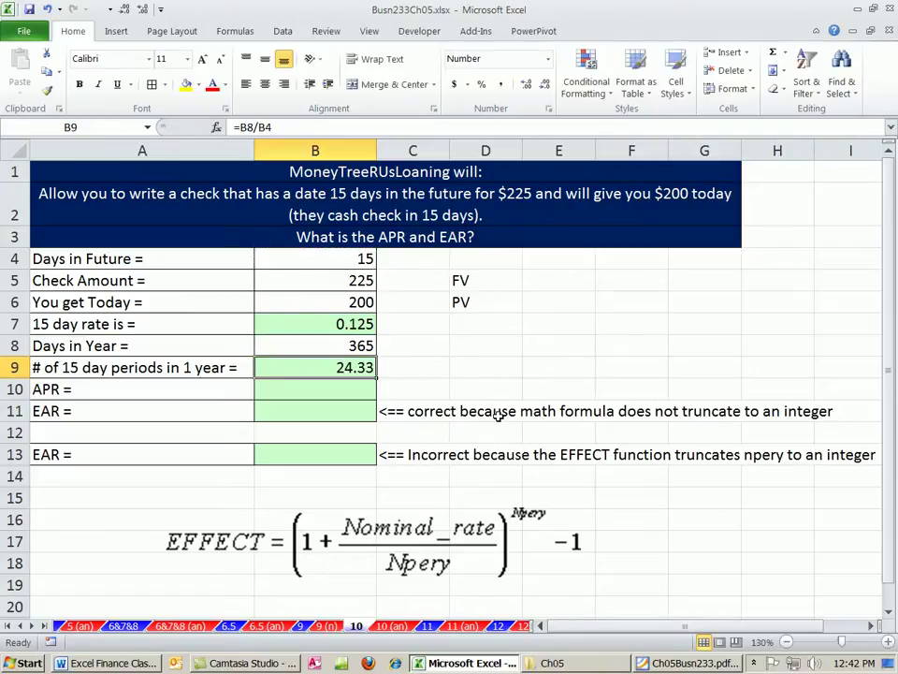
left_click(345, 389)
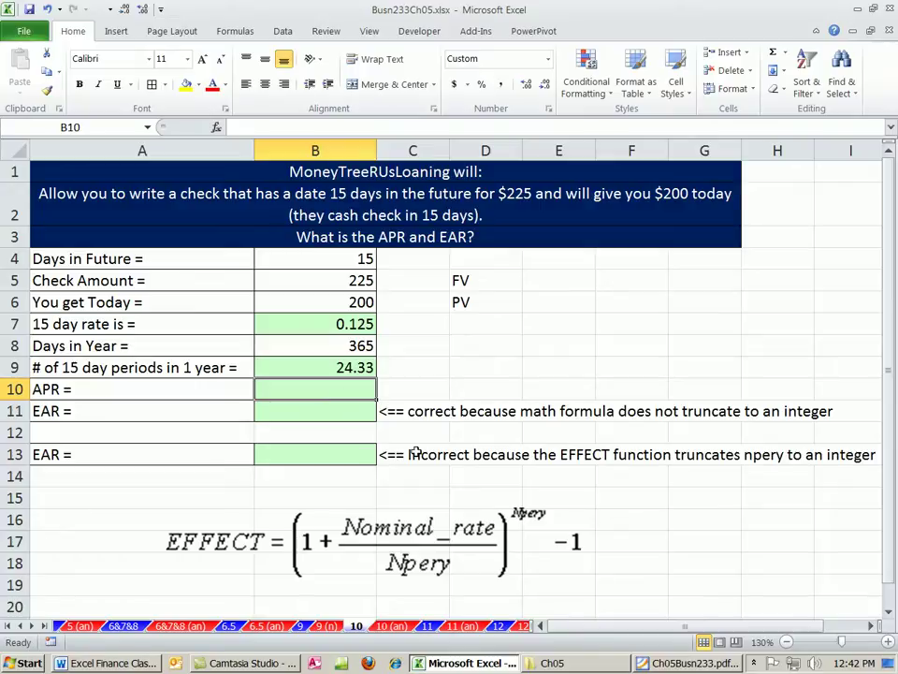
- Enter =B7*B9 in B10 for an APR of 304.17%
type("=")
left_click(357, 320)
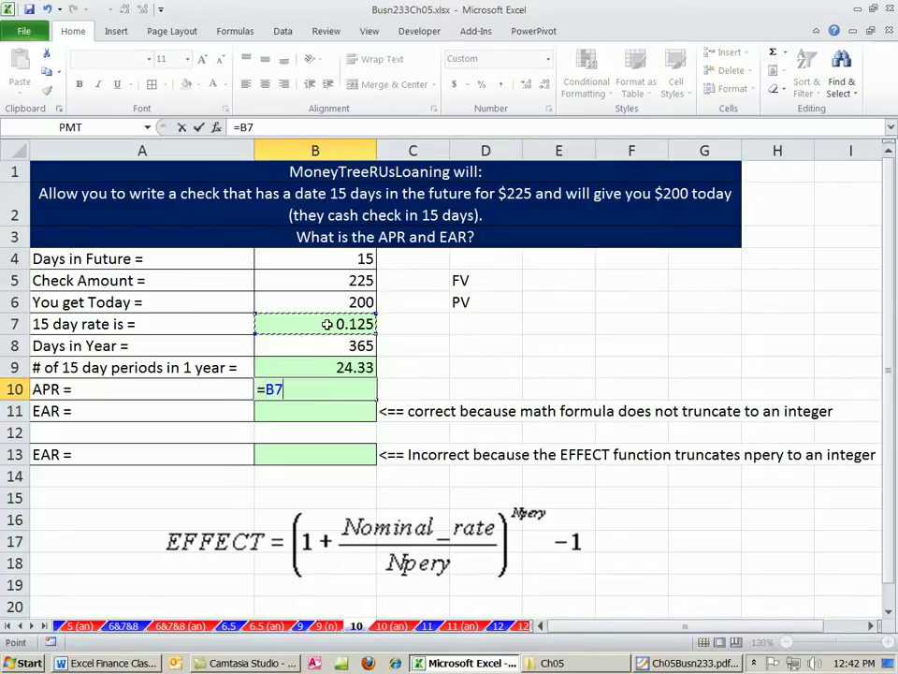
type("*")
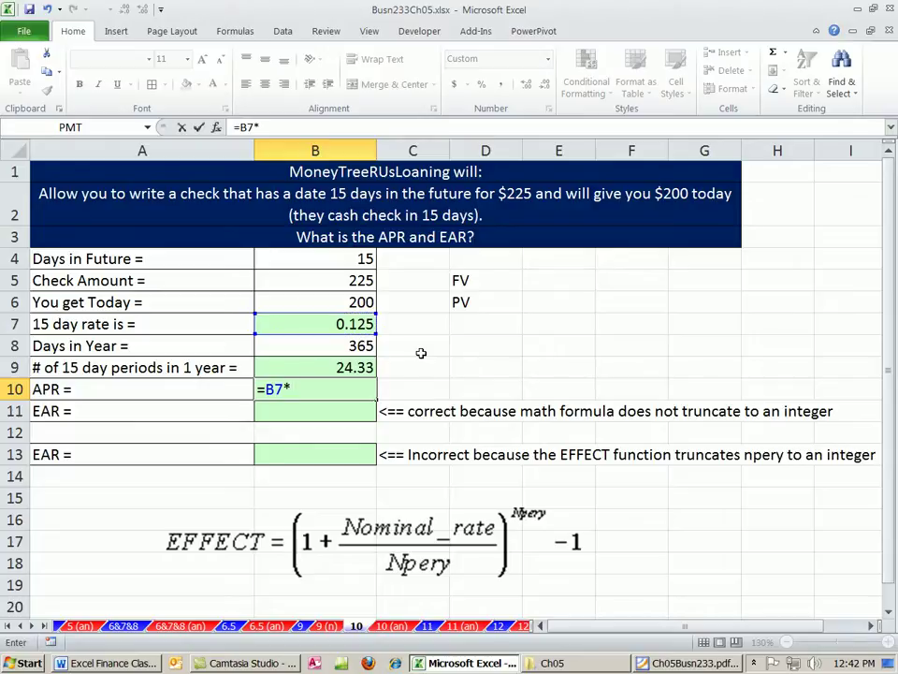
left_click(364, 368)
key("ctrl+Return")
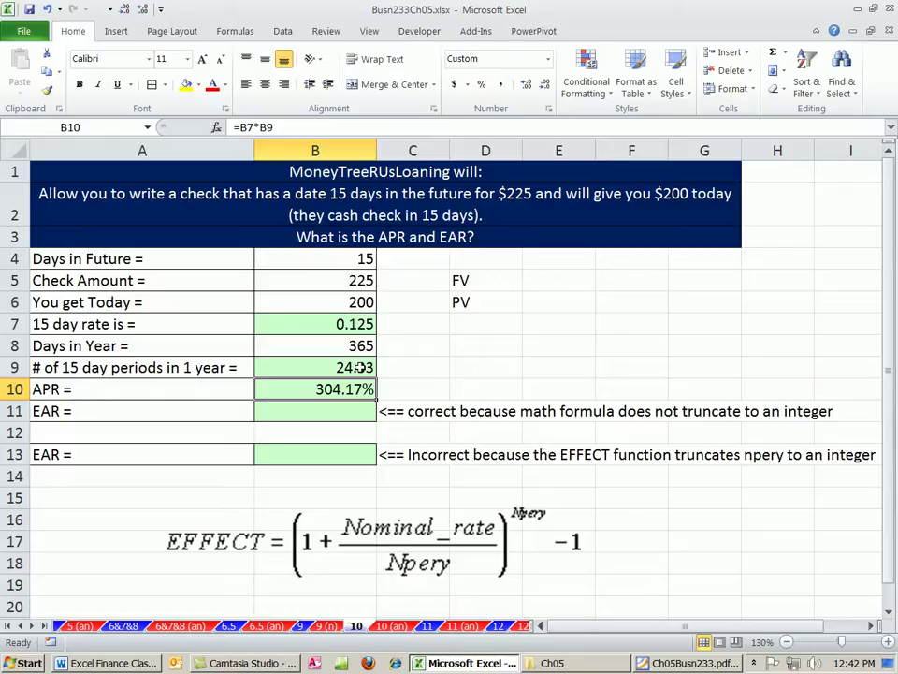
left_click(300, 418)
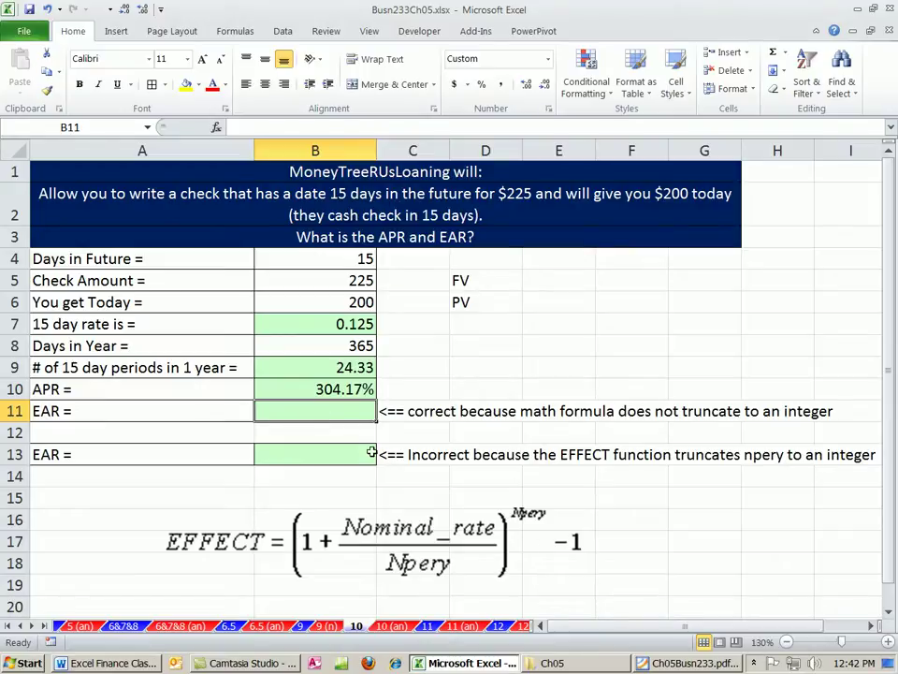
- Enter =(1+B7)^B9-1 in B11 for an EAR of 1,656.76%
type("=")
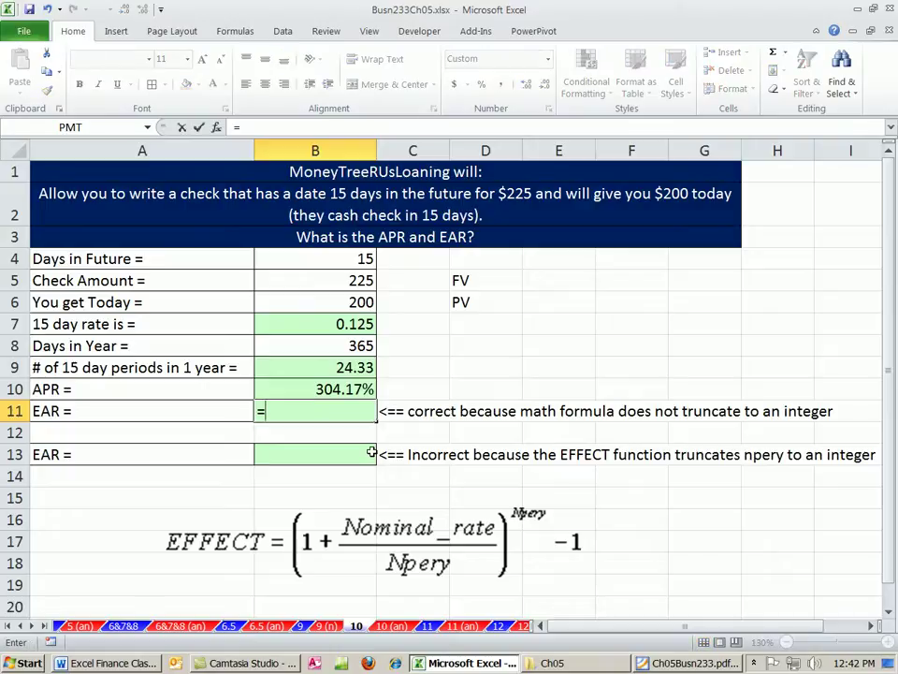
type("(1+")
left_click(305, 314)
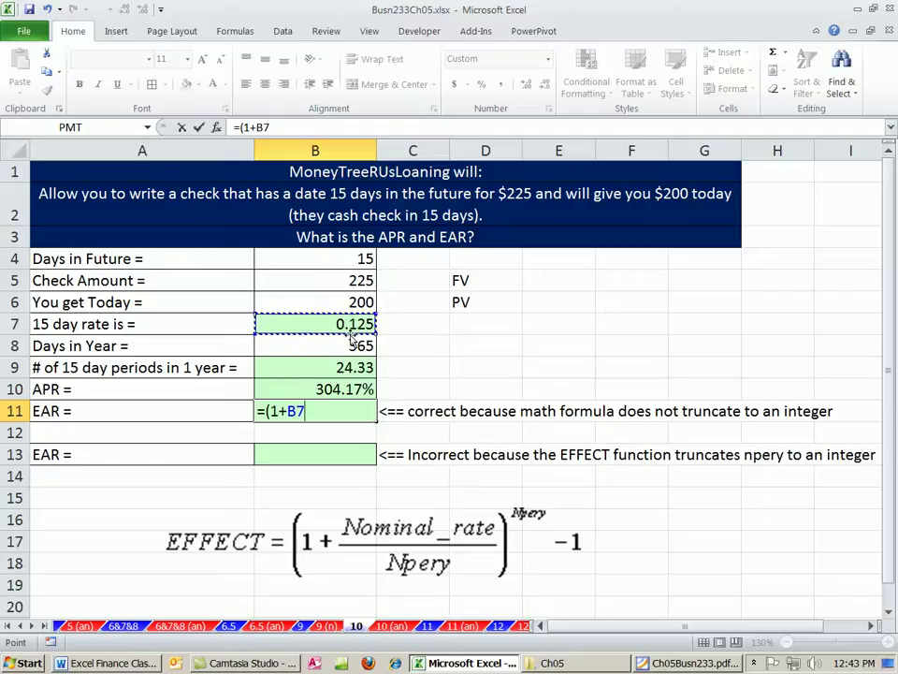
type(")")
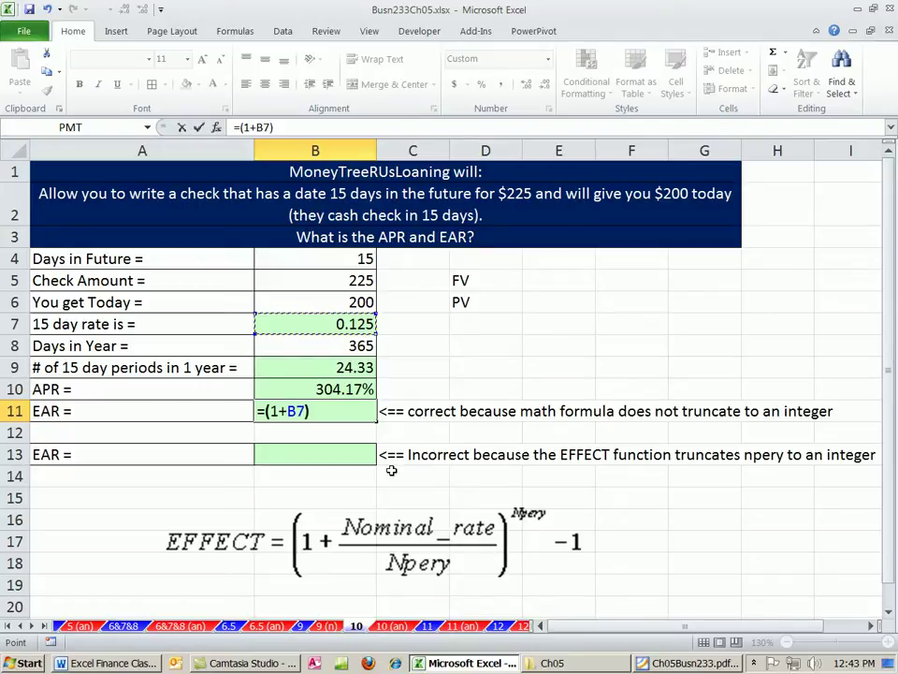
type("^")
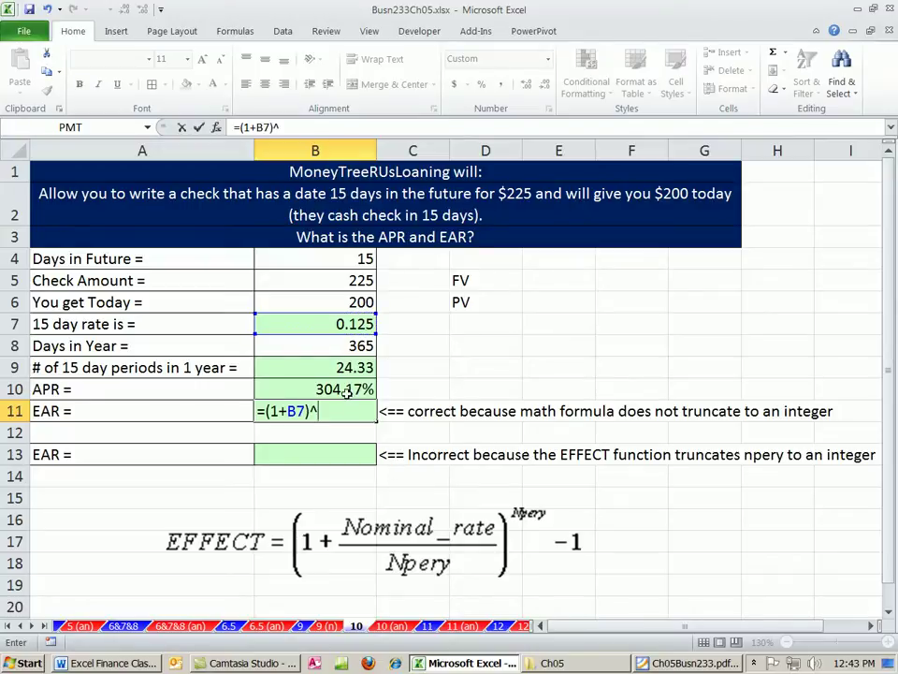
left_click(266, 367)
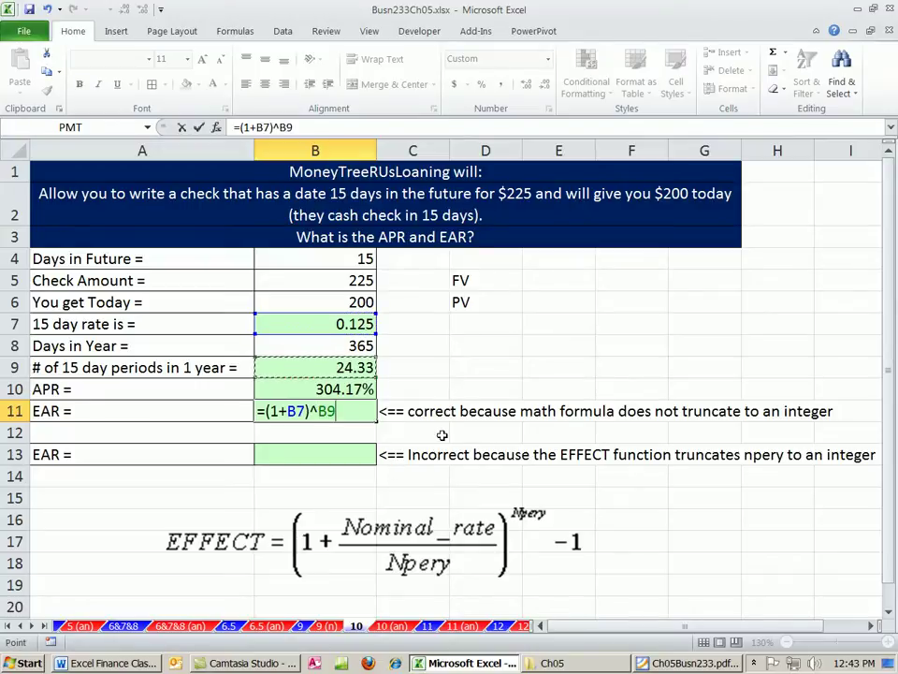
type("-1")
key("ctrl+Return")
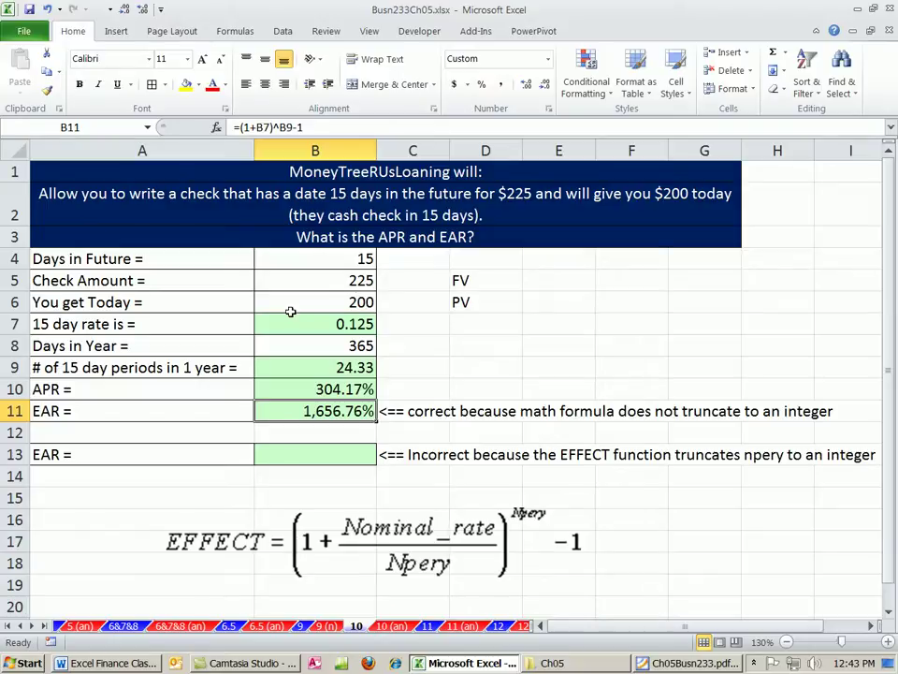
left_click(345, 434)
left_click(295, 410)
left_click(335, 430)
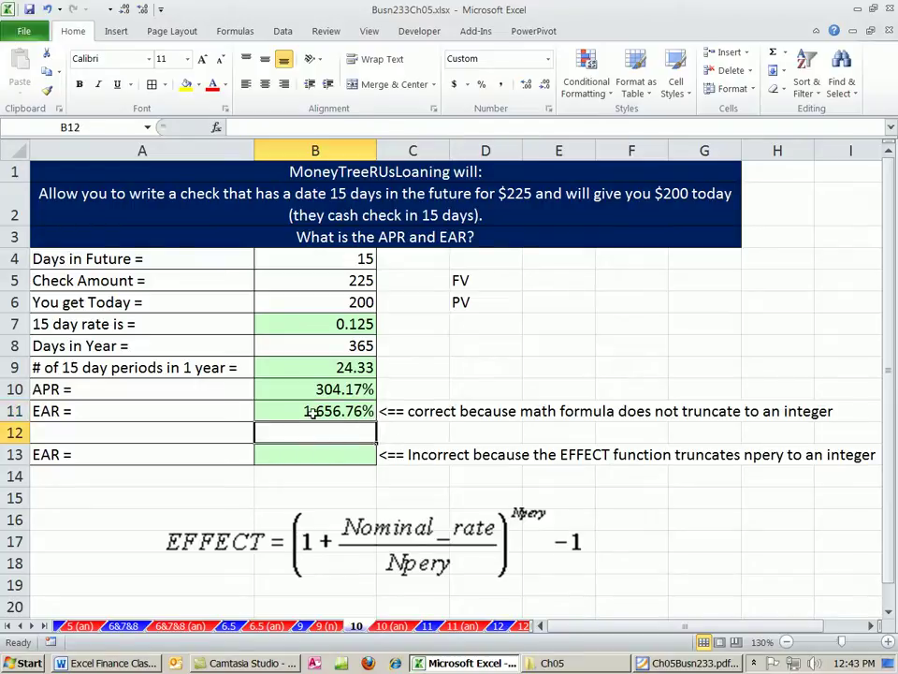
- Enter =EFFECT(B10,B9) in B13, returning 1,652.80%
left_click(315, 454)
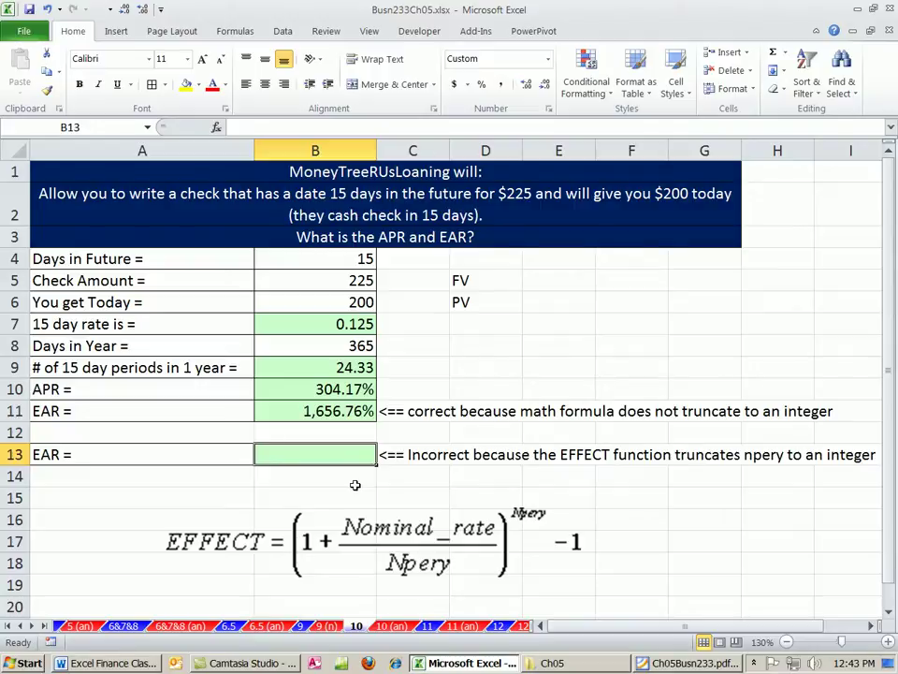
type("=ef")
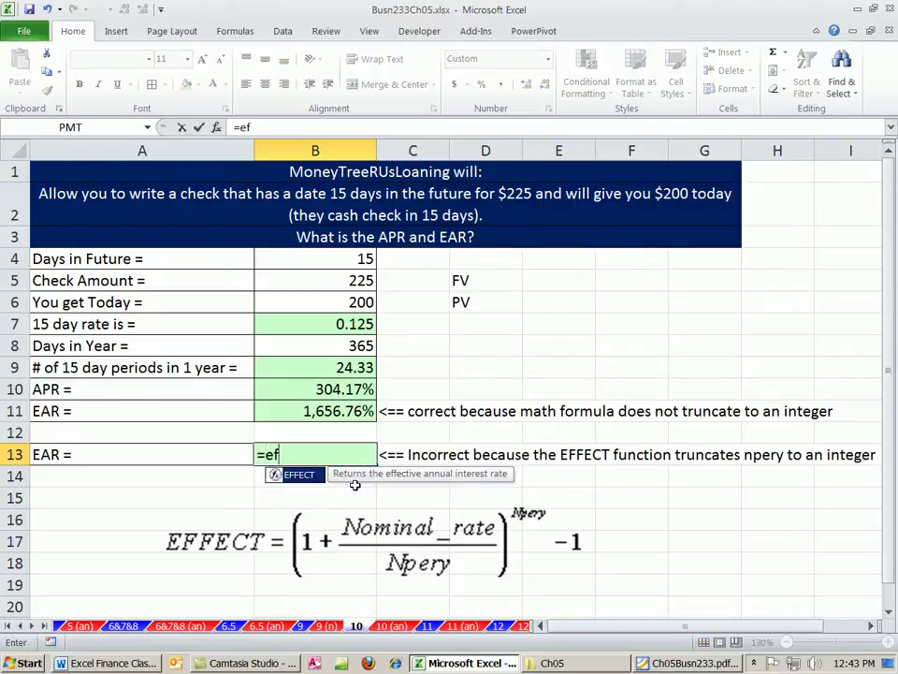
key("Tab")
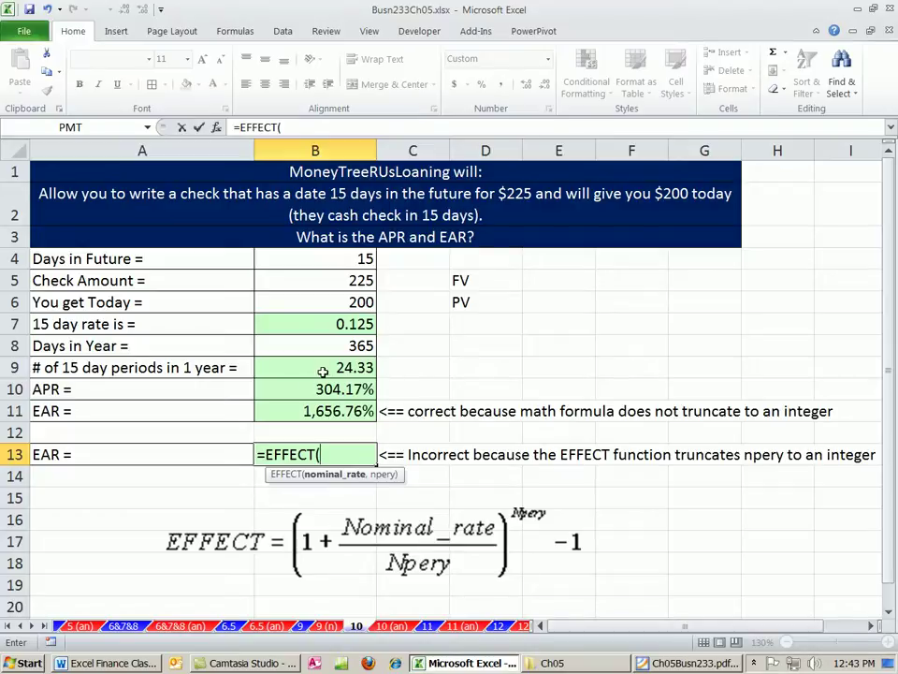
left_click(293, 389)
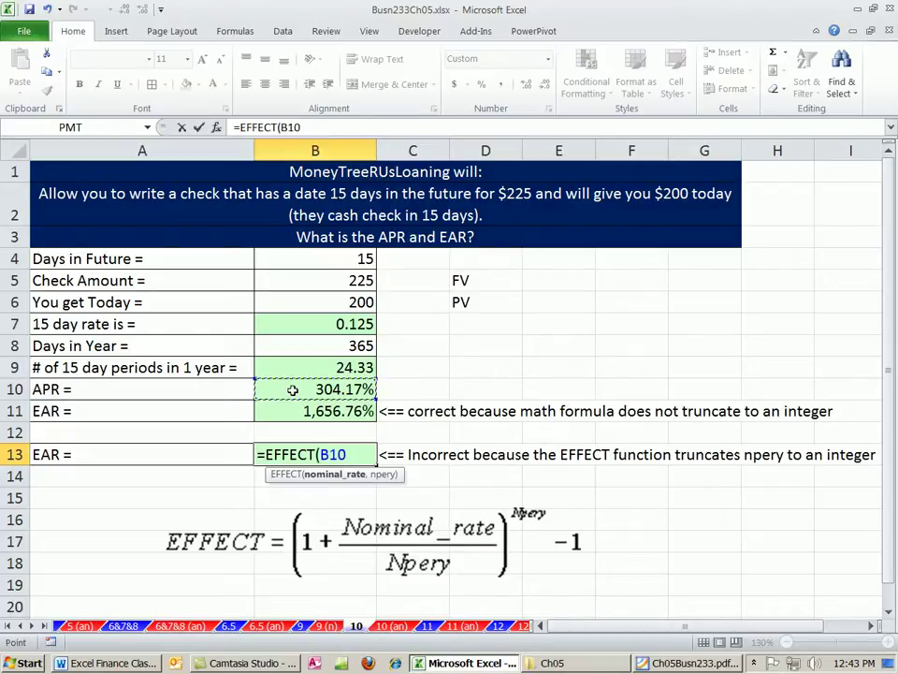
type(",")
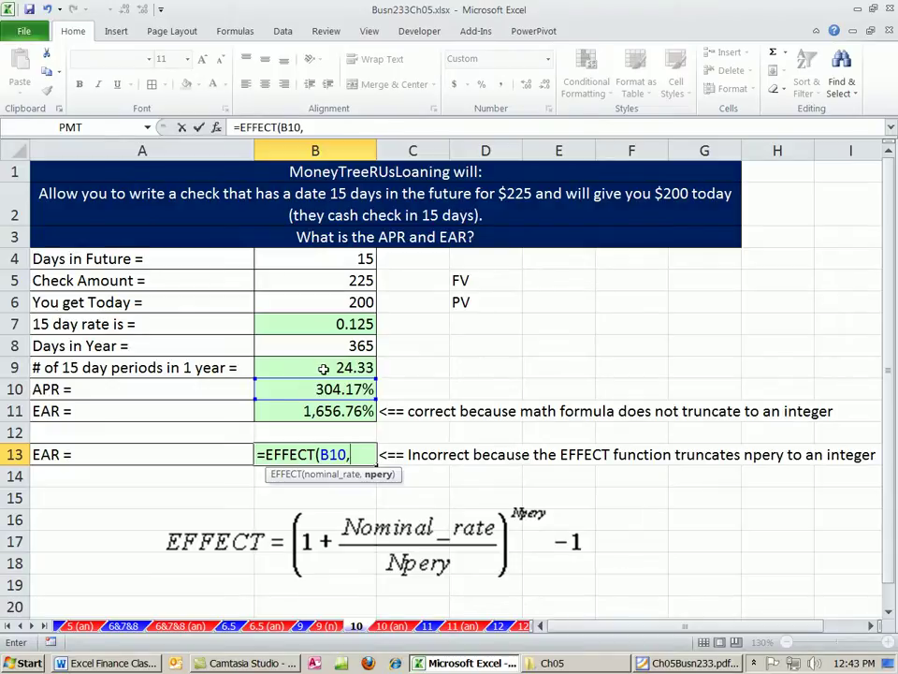
left_click(323, 368)
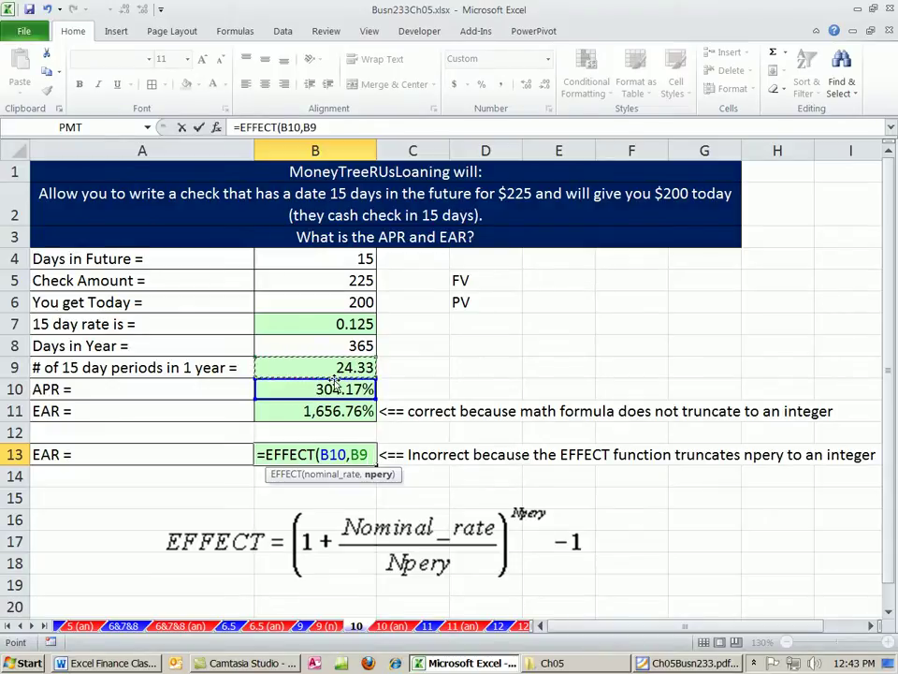
key("ctrl+Return")
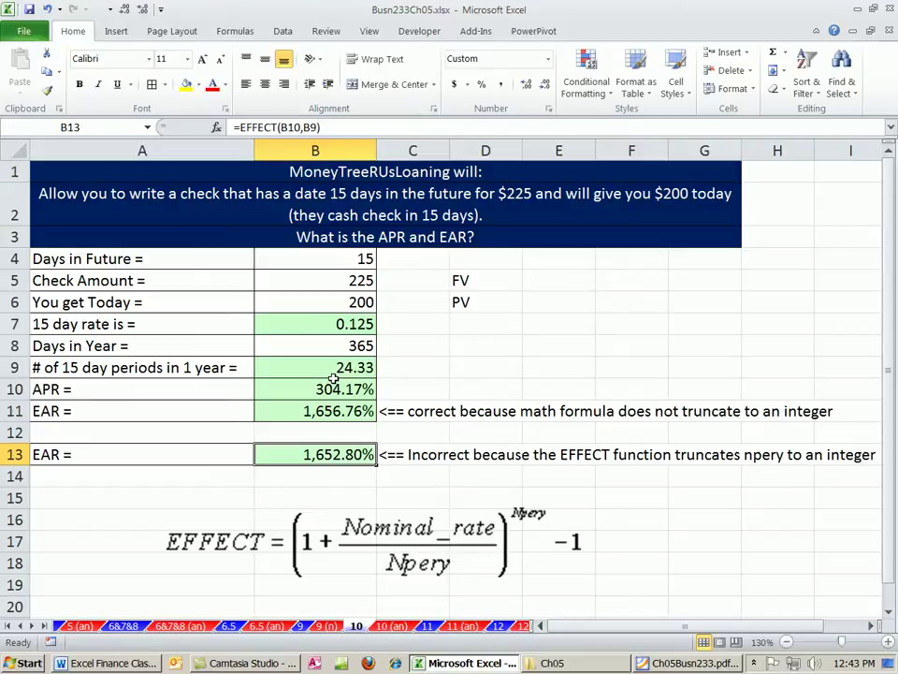
- Switch to sheet 11 and select its 2 compounding periods cell
left_click(428, 626)
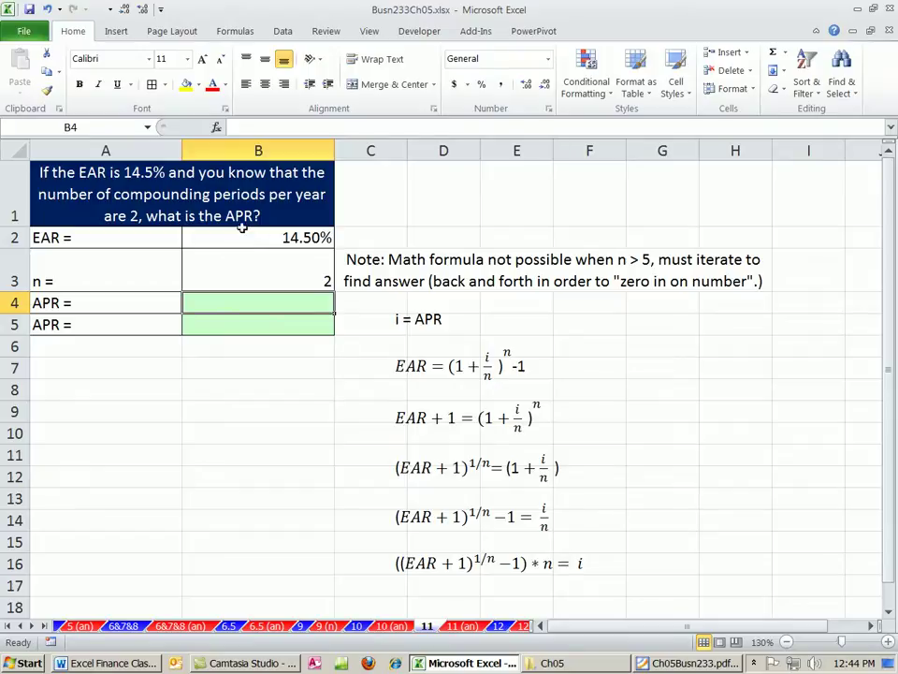
left_click(313, 270)
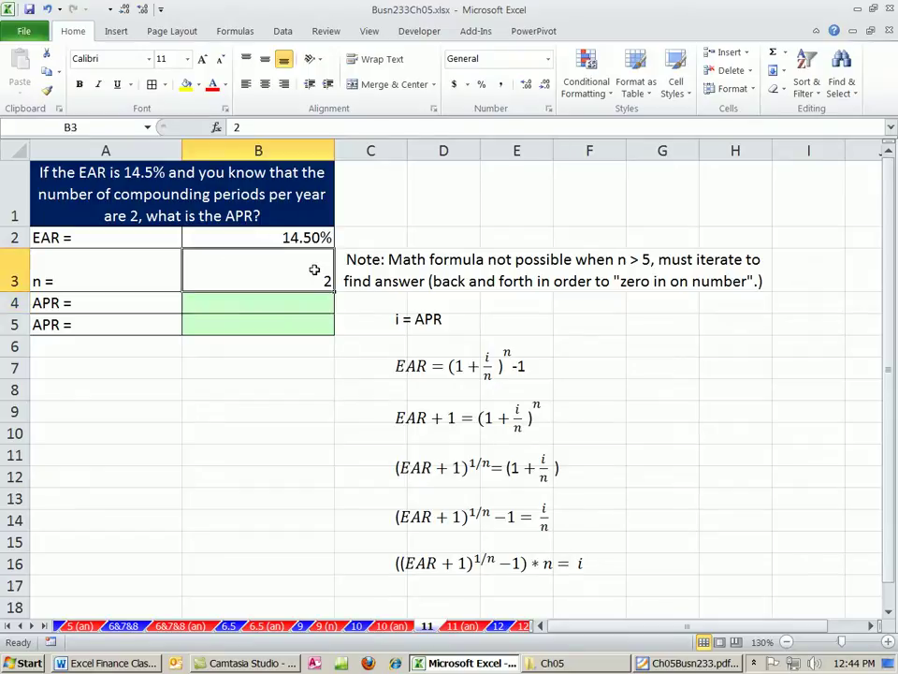
- Scroll the chapter PDF to Example 11's APR-from-EAR and NOMINAL notes, then return to the Excel workbook
left_click(688, 663)
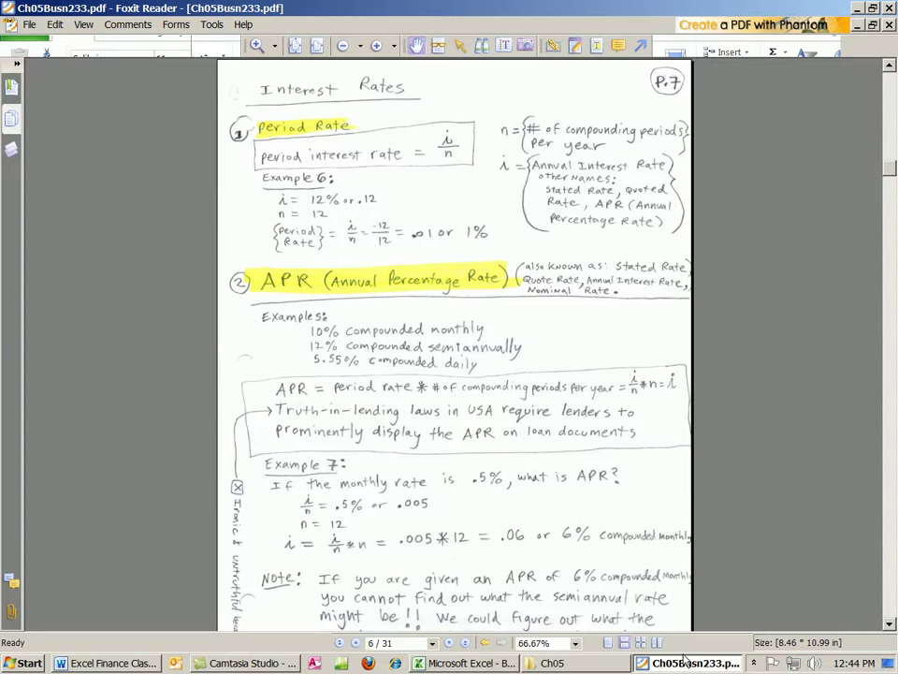
scroll(553, 414, "down", 12)
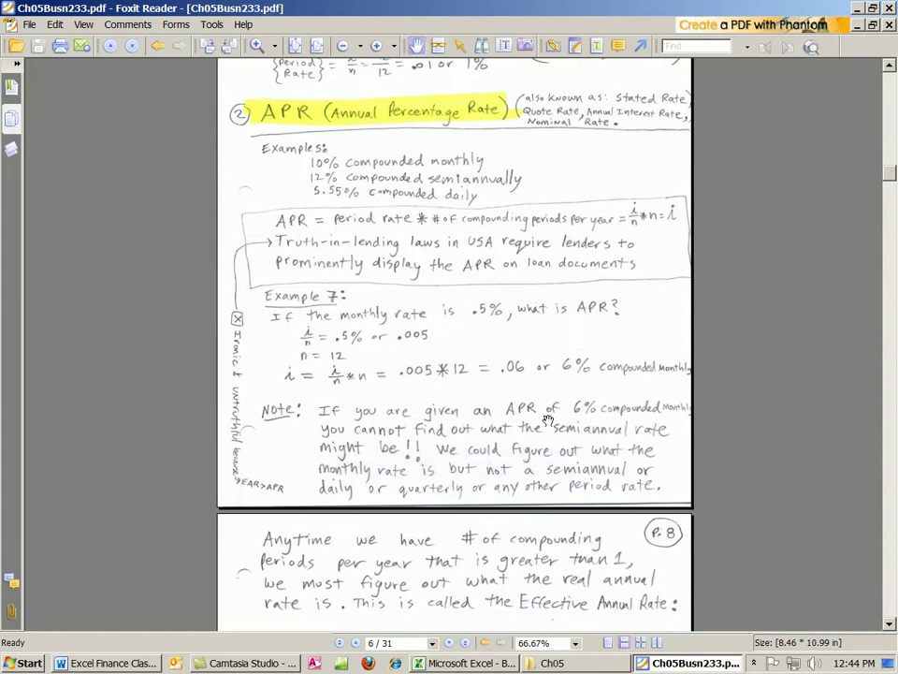
scroll(491, 208, "down", 1)
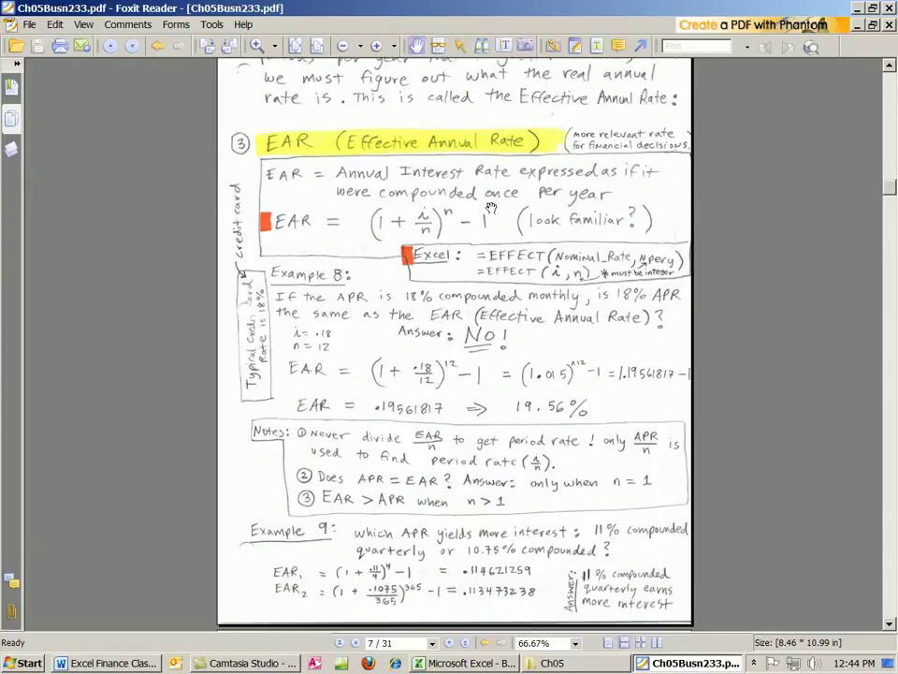
scroll(500, 506, "down", 1)
scroll(500, 507, "down", 13)
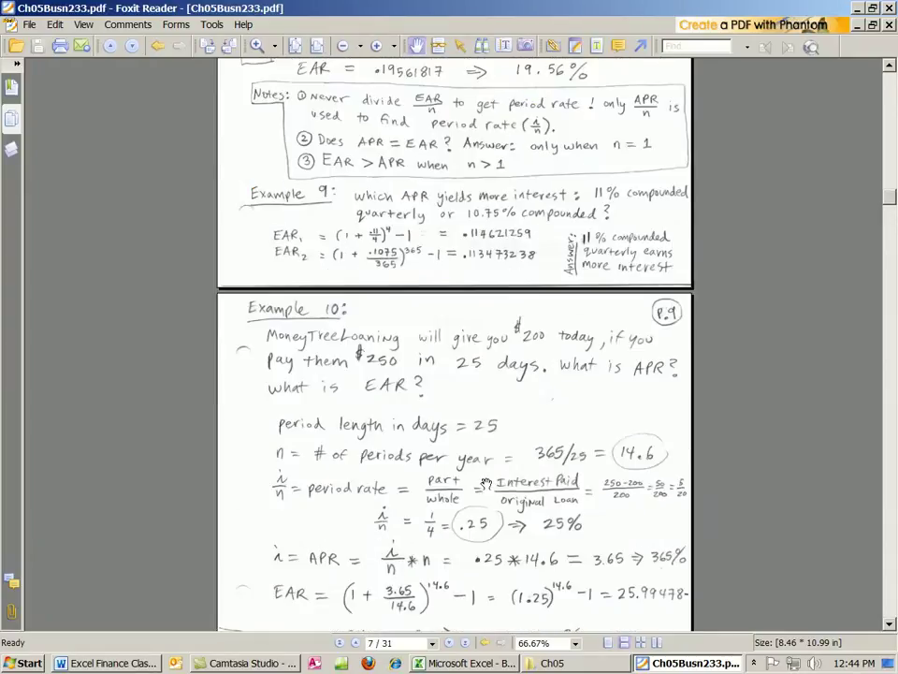
scroll(470, 213, "up", 2)
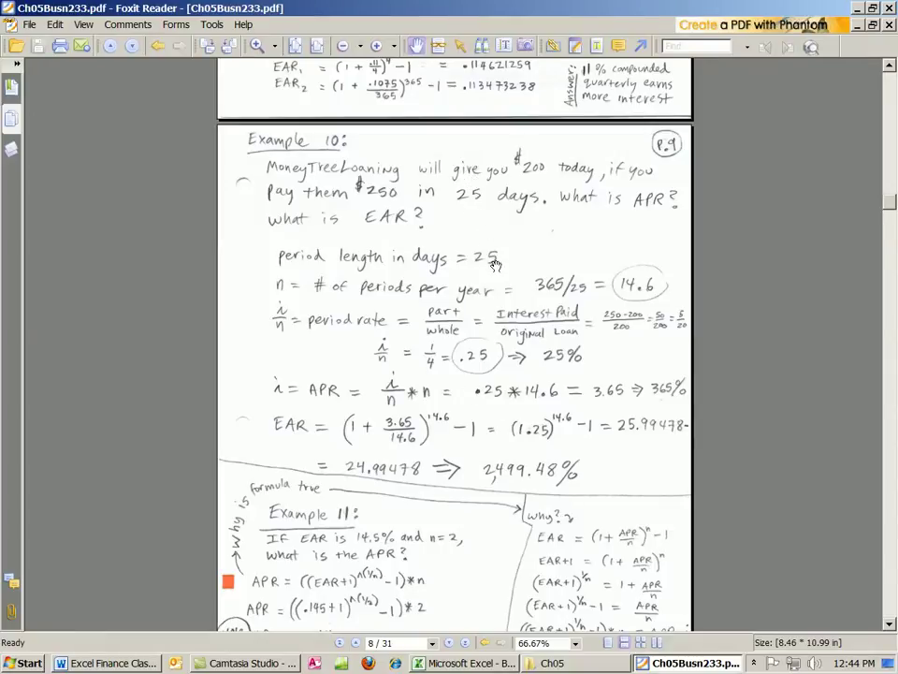
scroll(496, 280, "down", 3)
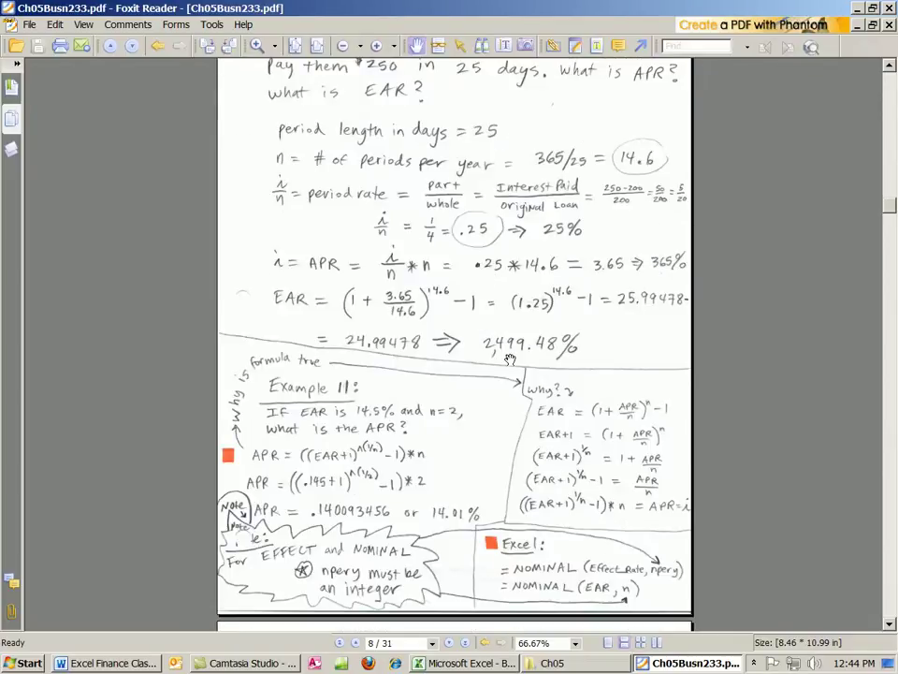
scroll(443, 387, "down", 2)
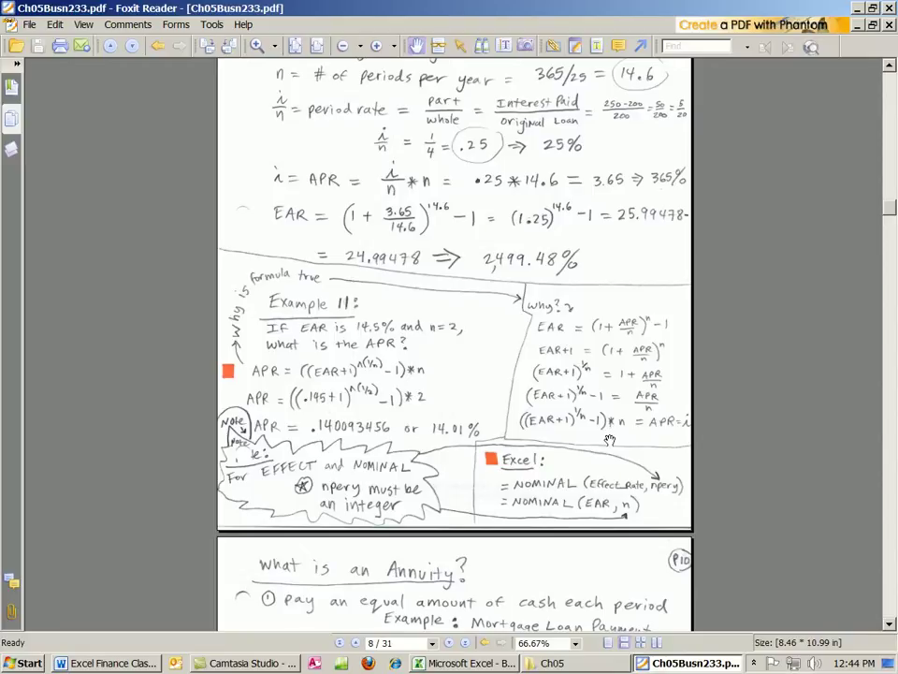
key("alt+Tab")
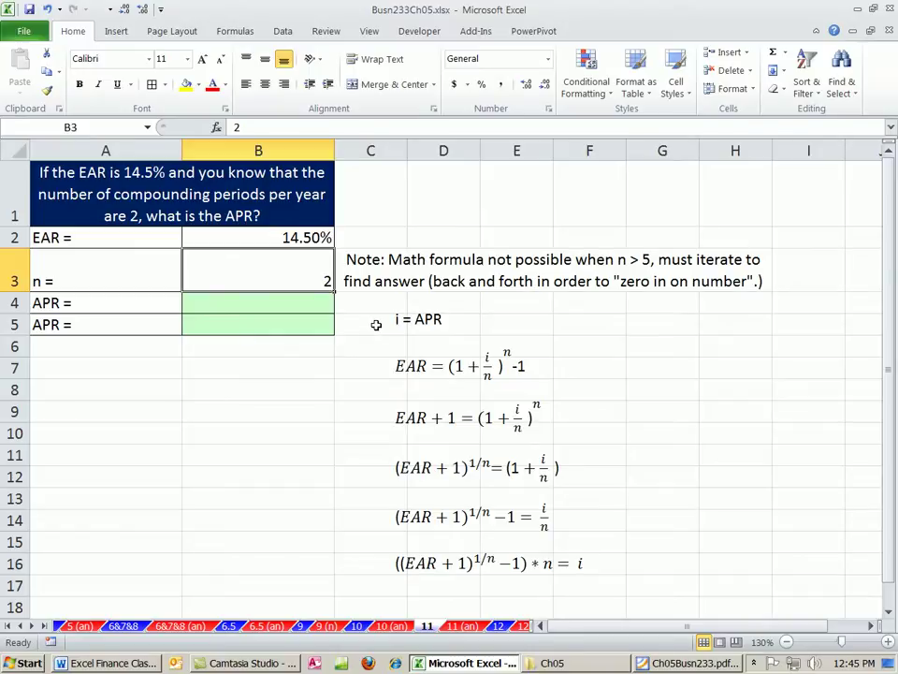
- Enter =((B2+1)^(1/B3)-1) in B4 from the 14.50% EAR and 2 periods
left_click(308, 305)
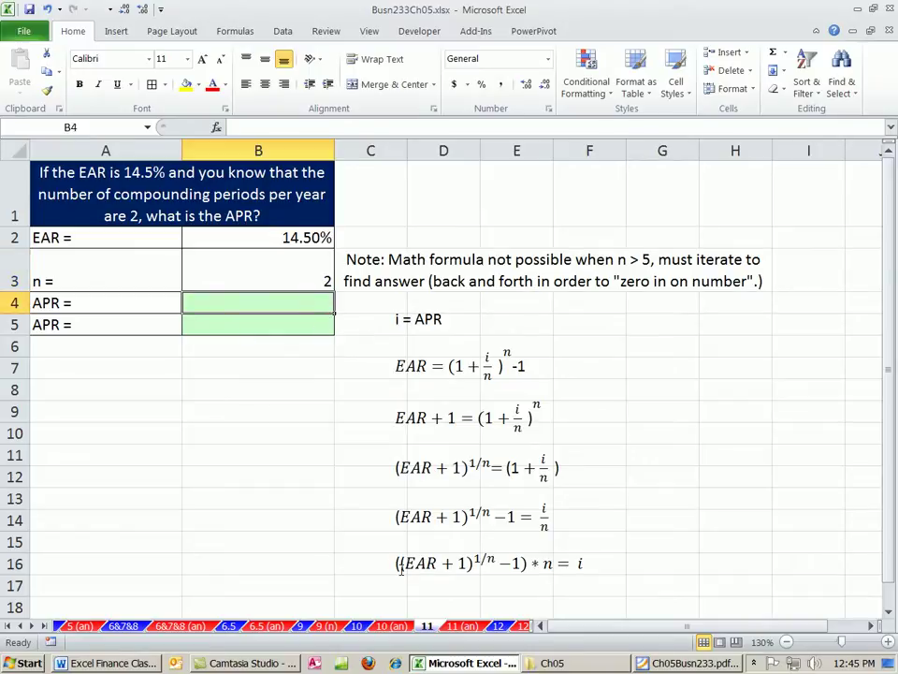
type("=")
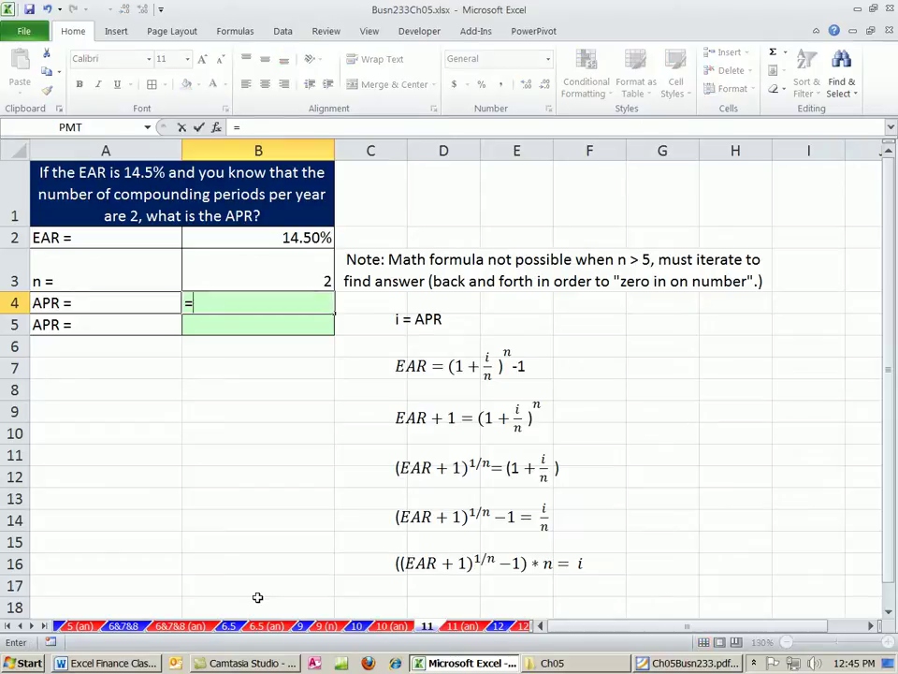
type("((")
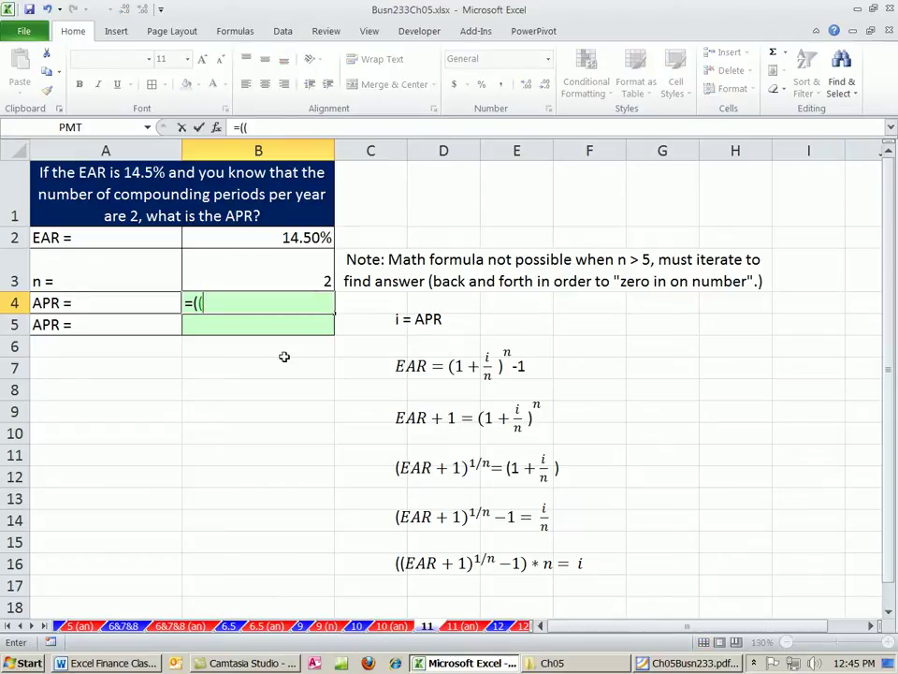
left_click(241, 236)
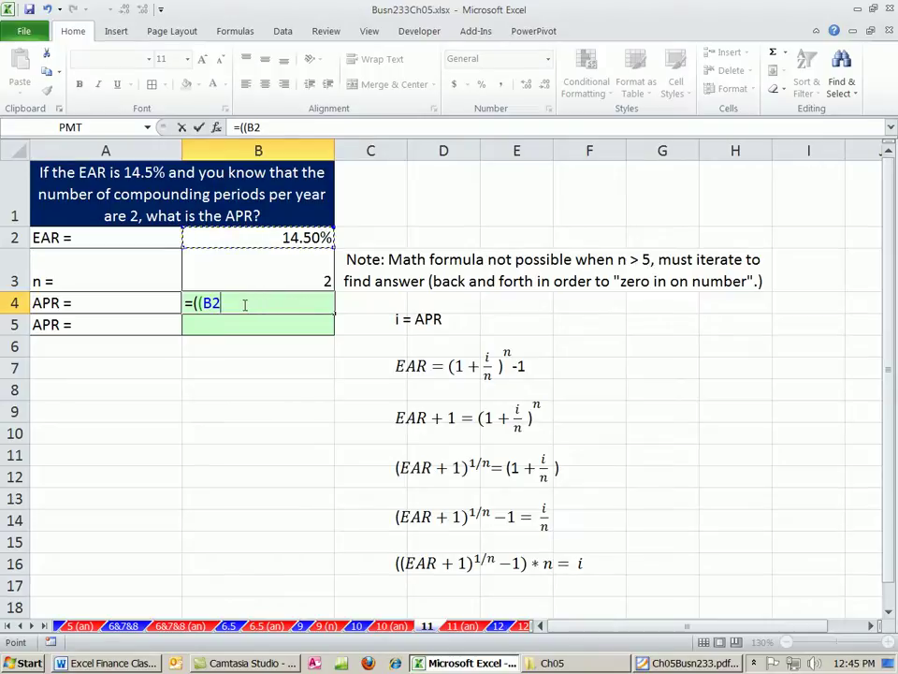
type("+")
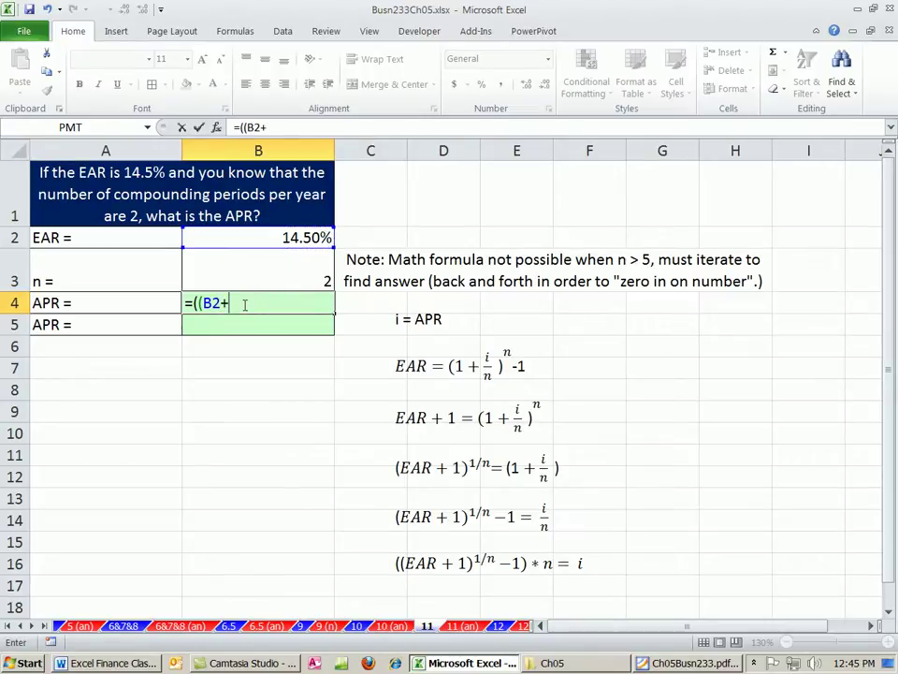
type("1)^(1/")
left_click(256, 272)
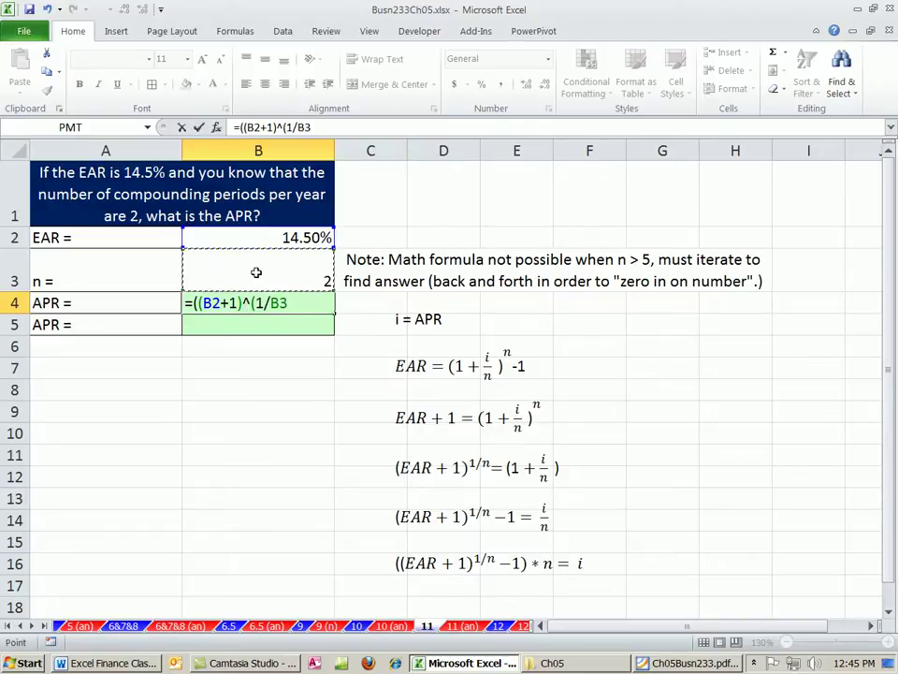
type(")-1)")
key("ctrl+Return")
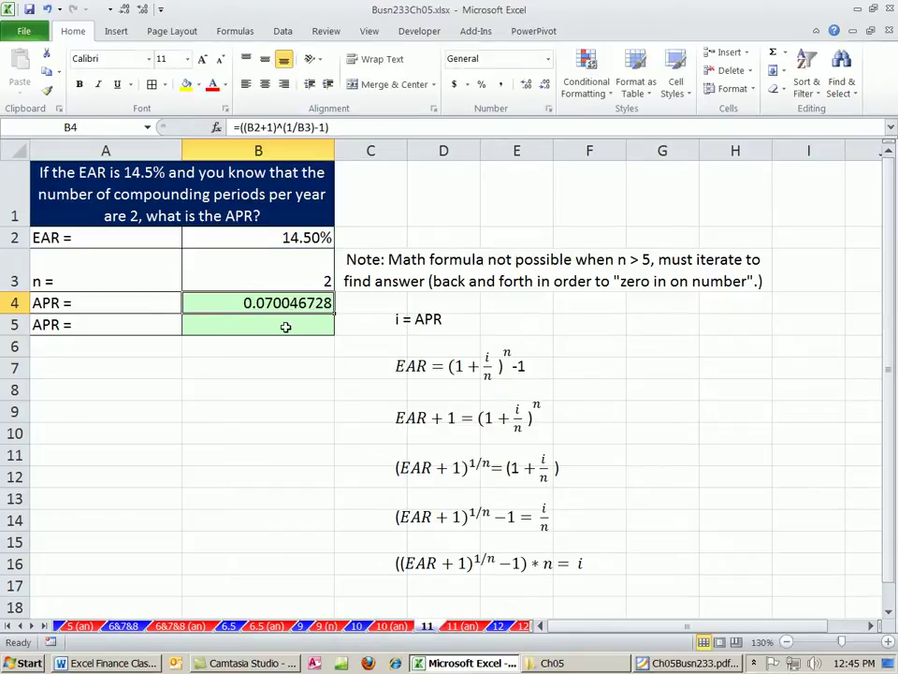
- Multiply B4's formula by B3, making it =((B2+1)^(1/B3)-1)*B3 for an APR of 0.140093456
double_click(283, 303)
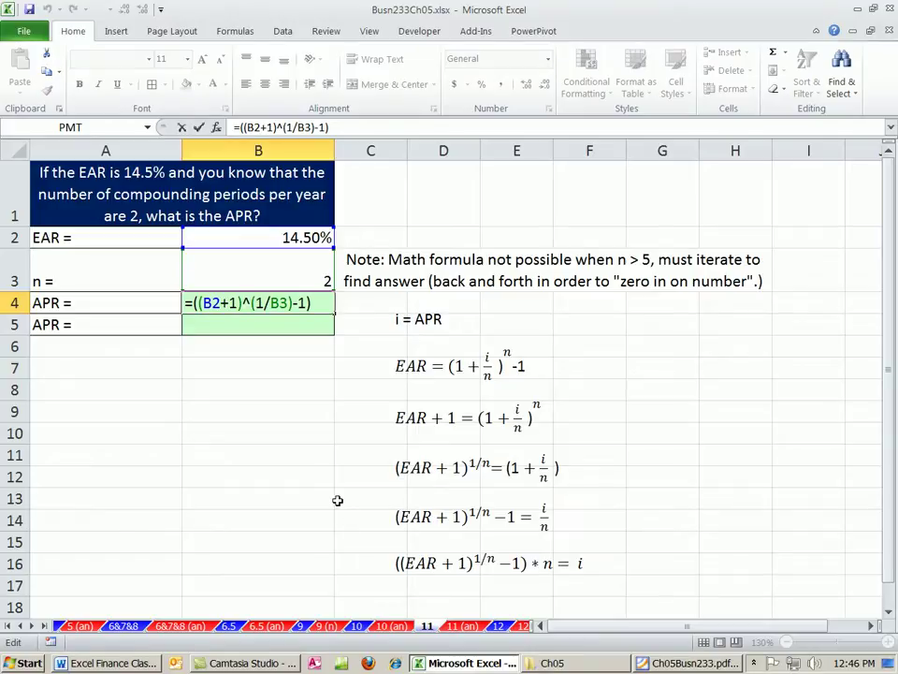
left_click(327, 301)
type("*")
key("Escape")
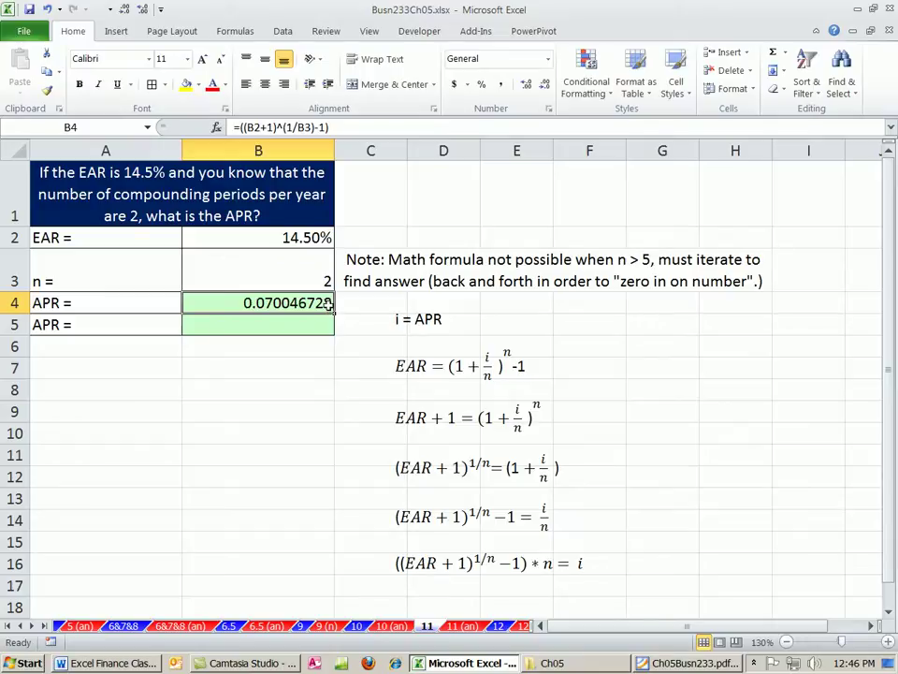
double_click(308, 302)
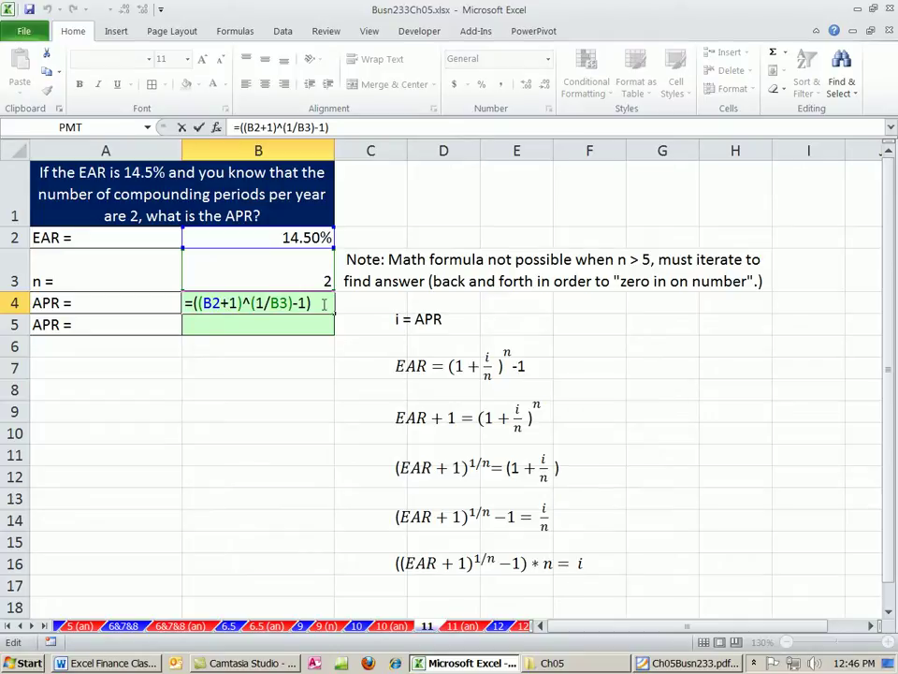
left_click(251, 265)
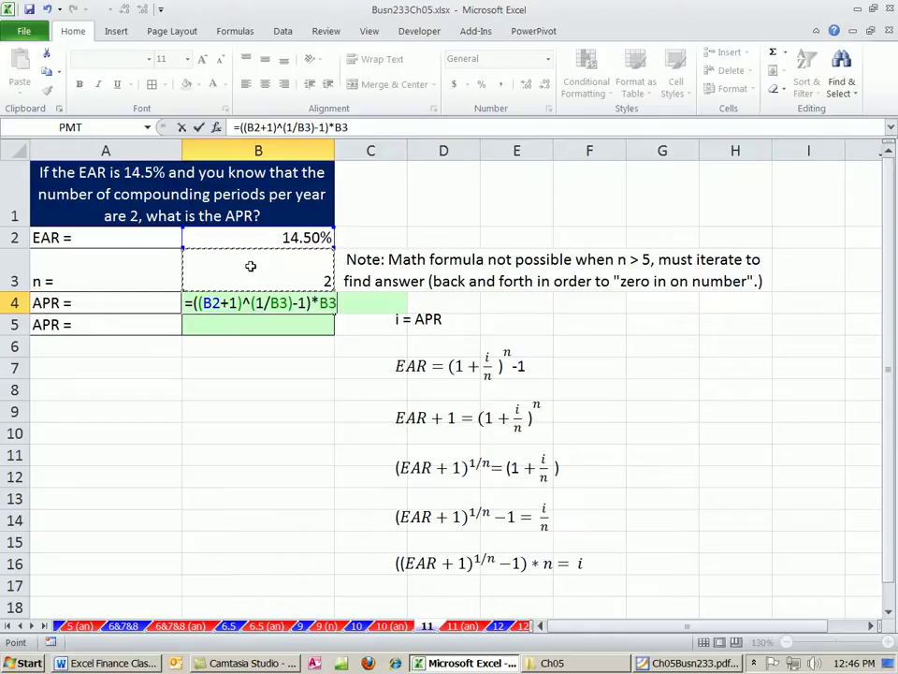
key("ctrl+Return")
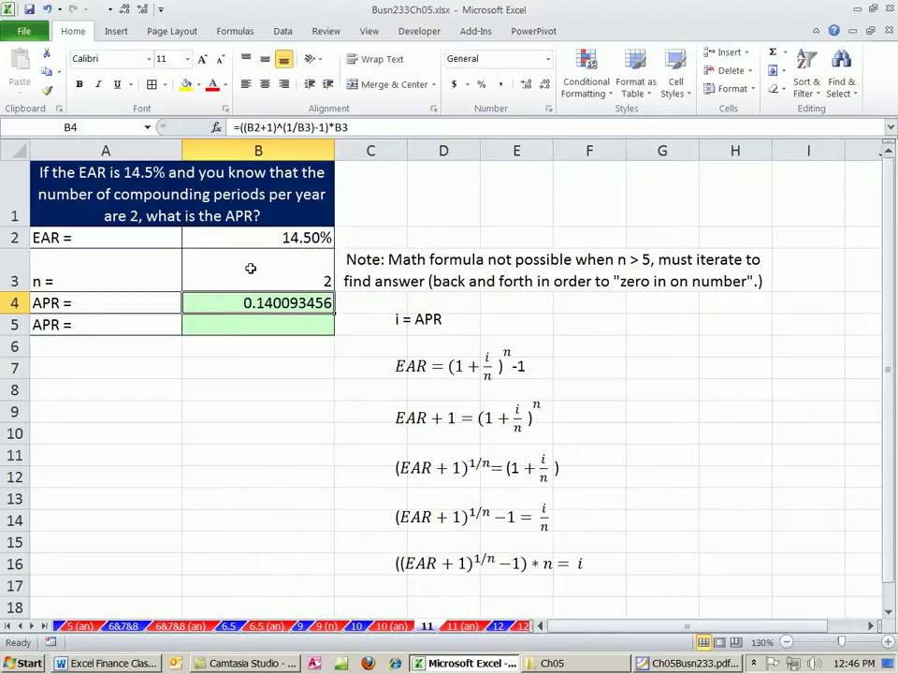
left_click(223, 327)
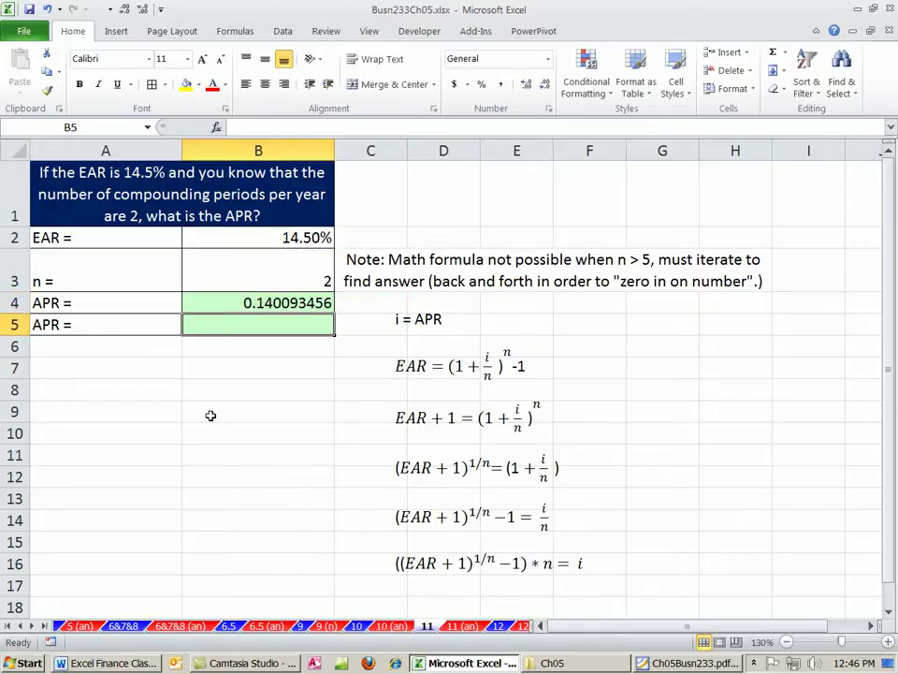
- Enter =NOMINAL(B2,B3) in B5, returning 0.140093456
type("=no")
key("Tab")
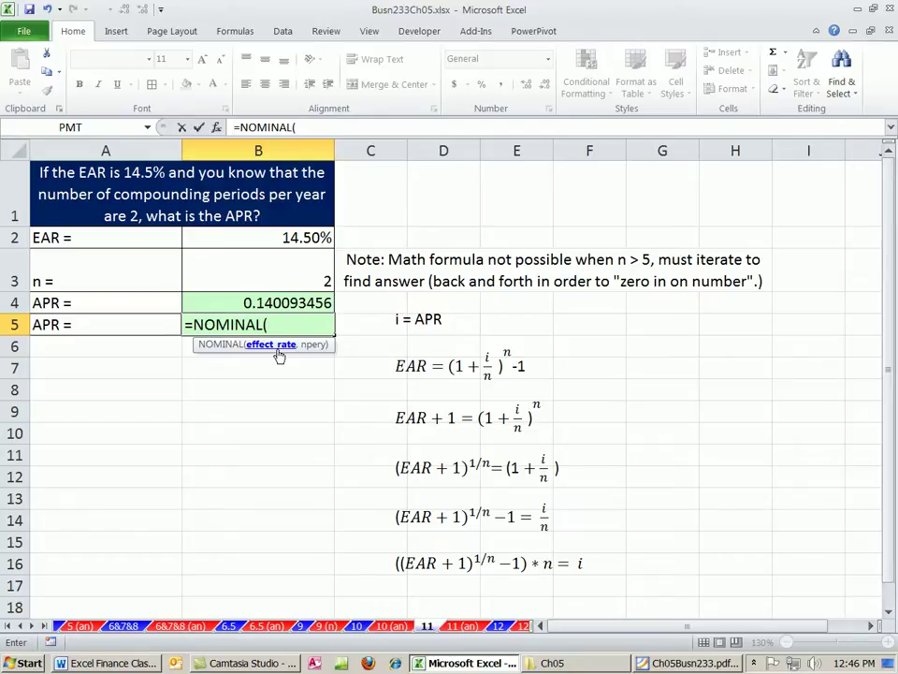
left_click(303, 237)
type(",")
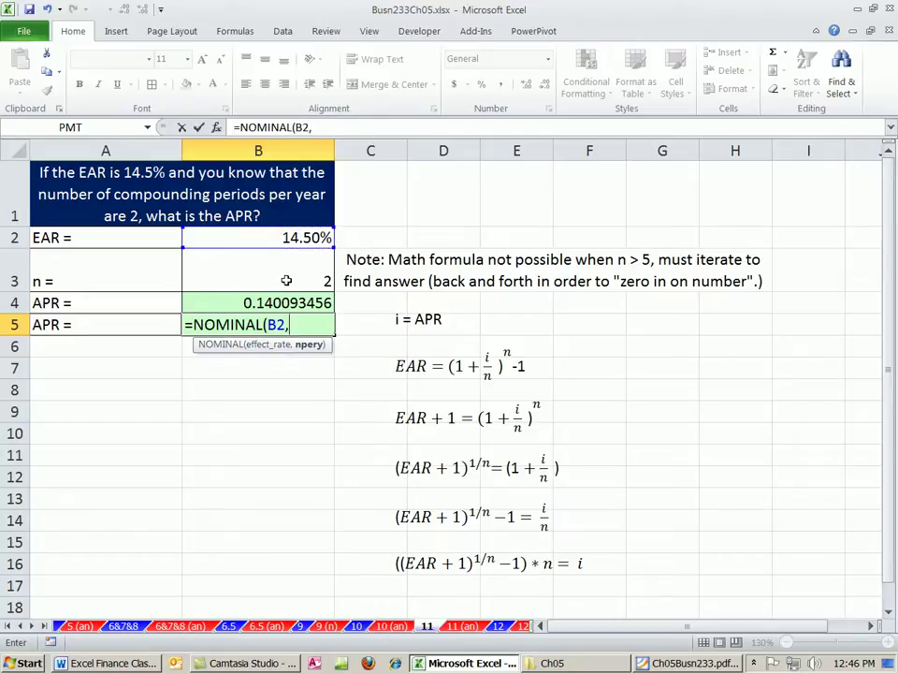
left_click(286, 280)
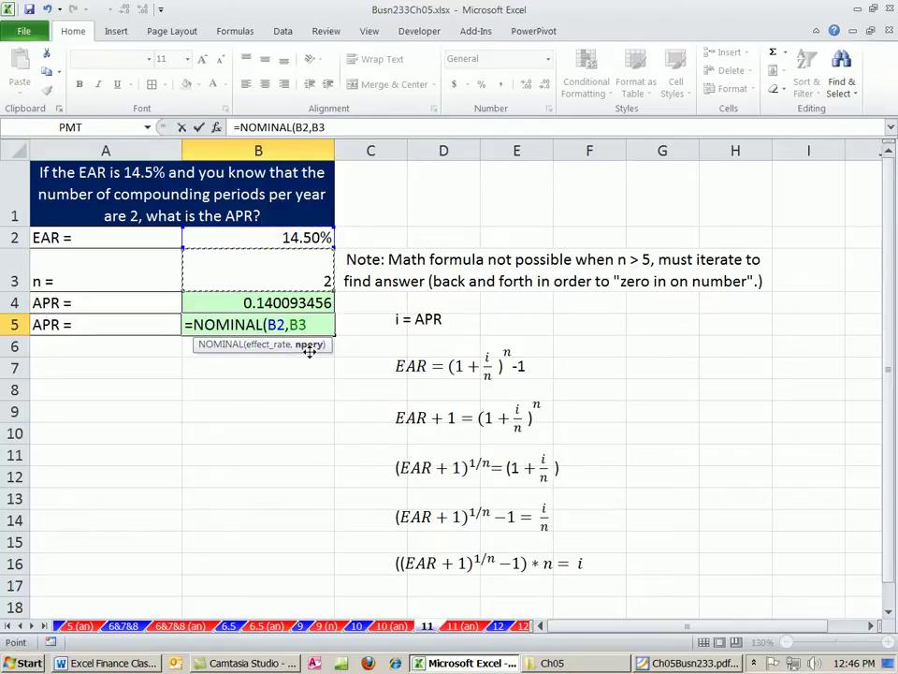
type(")")
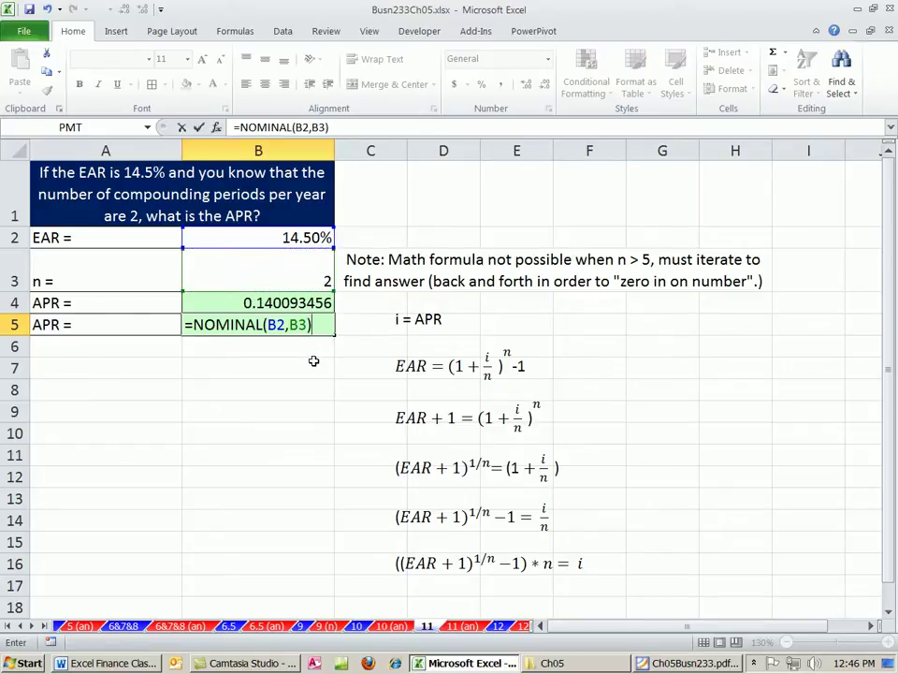
key("ctrl+Return")
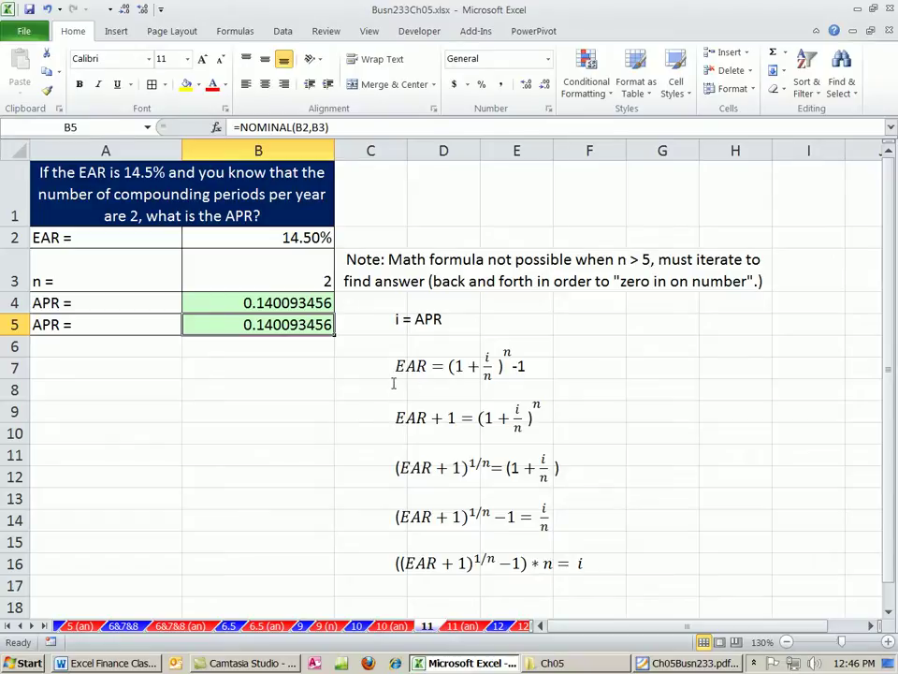
- Review the formulas in B4 and B5 without changing them
double_click(292, 303)
key("Escape")
double_click(285, 323)
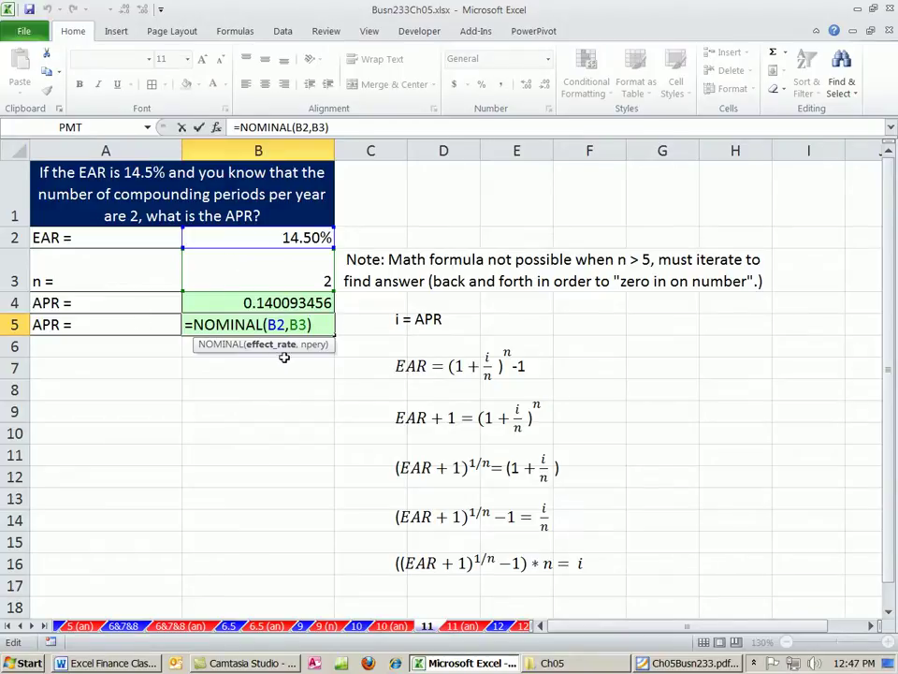
key("Escape")
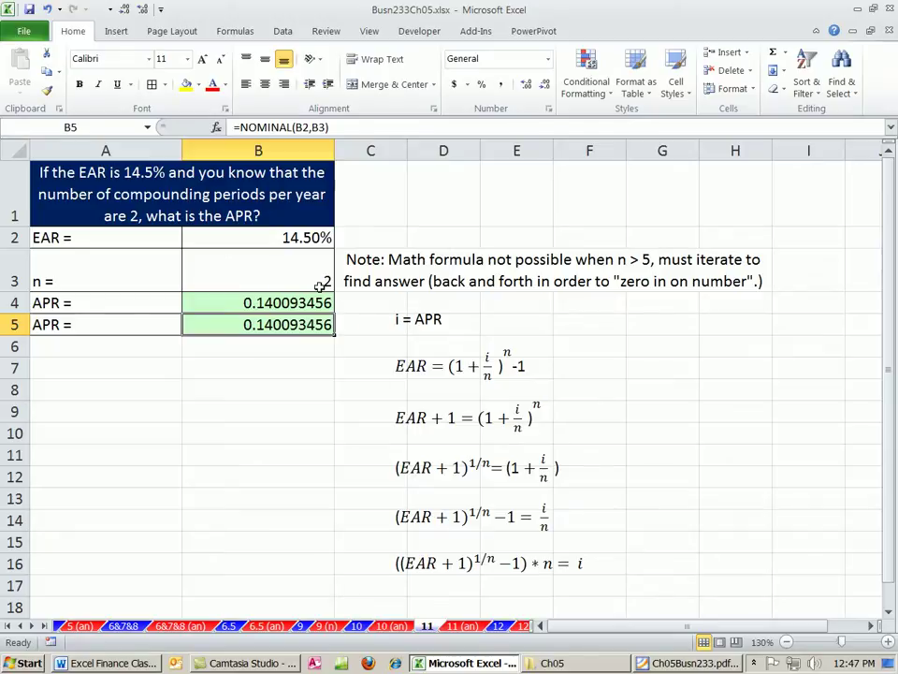
double_click(289, 323)
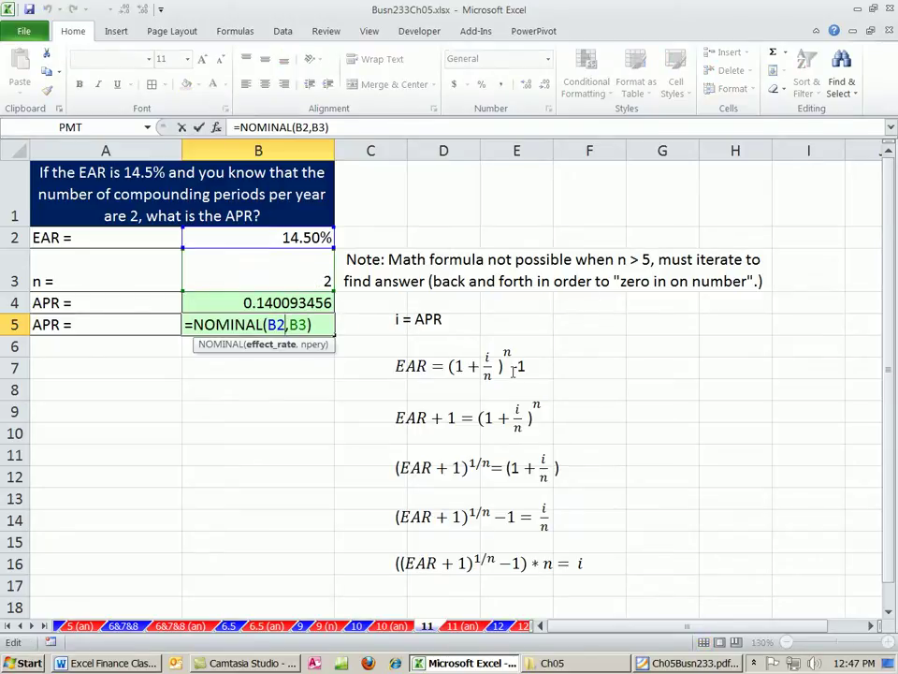
key("Escape")
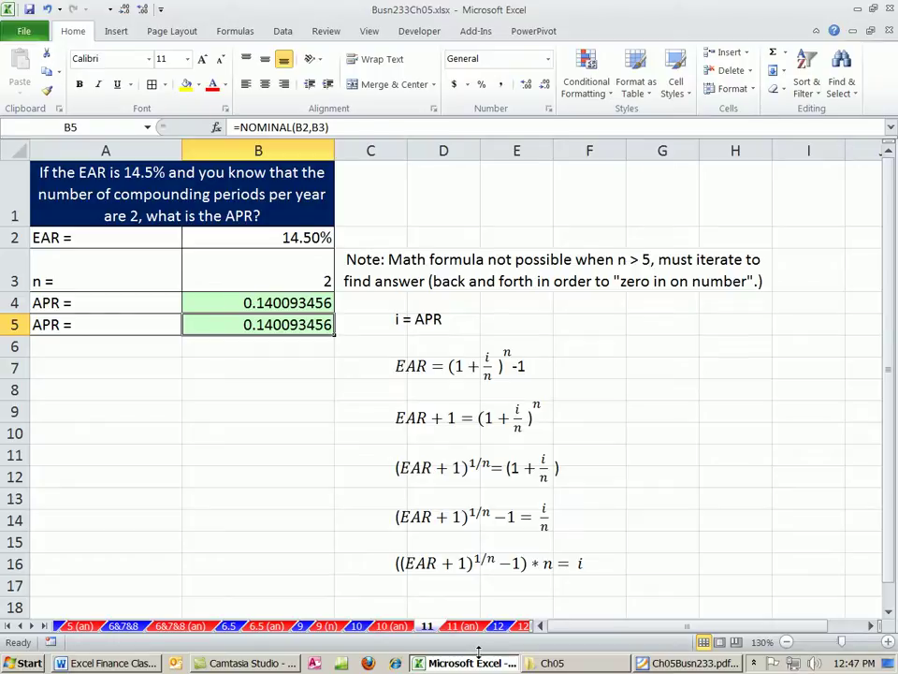
left_click(498, 625)
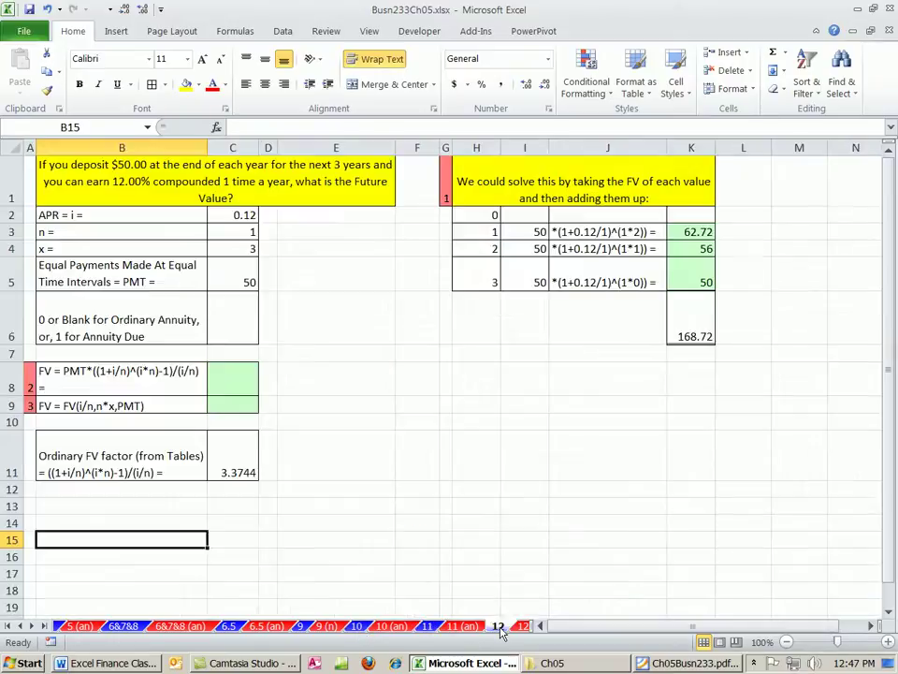
left_click(427, 626)
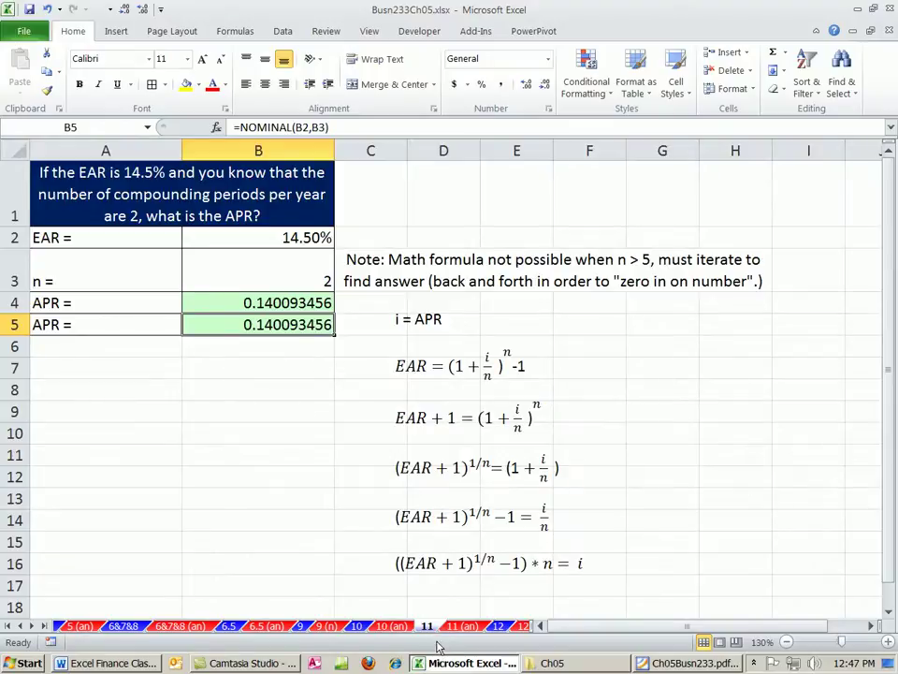